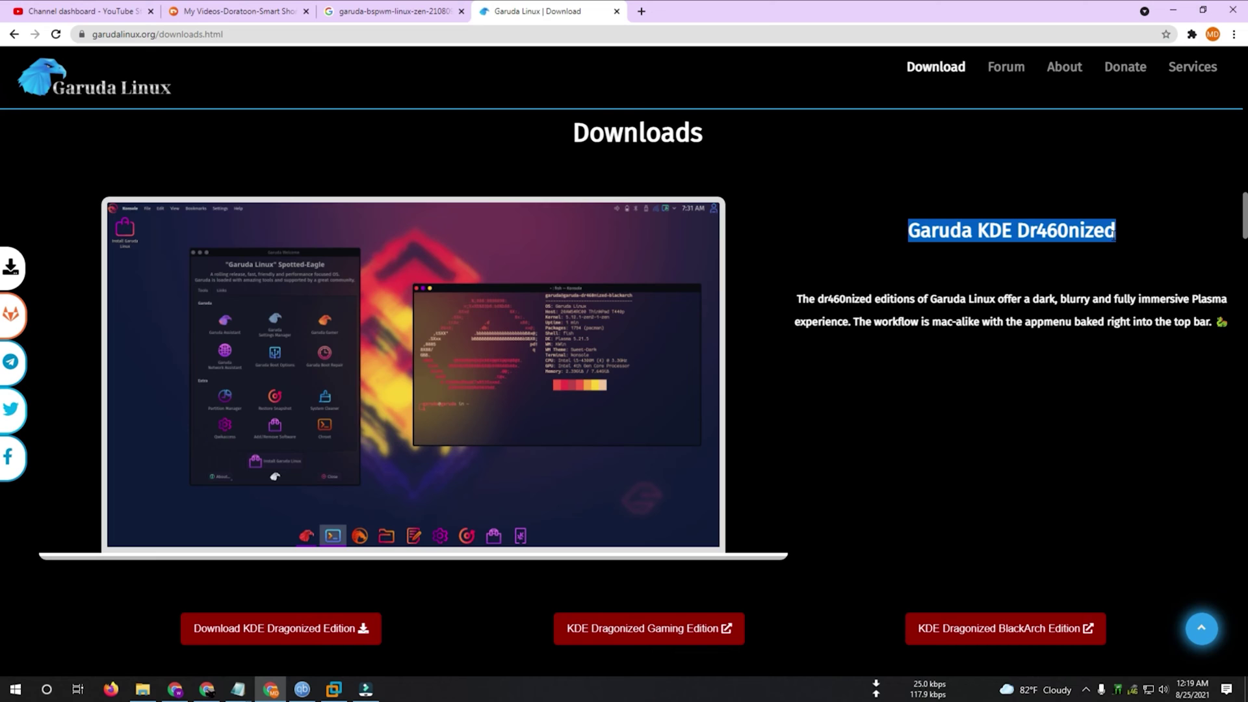
# Bring up the download mirror list for the Garuda KDE Dr460nized edition.
pyautogui.click(872, 351)
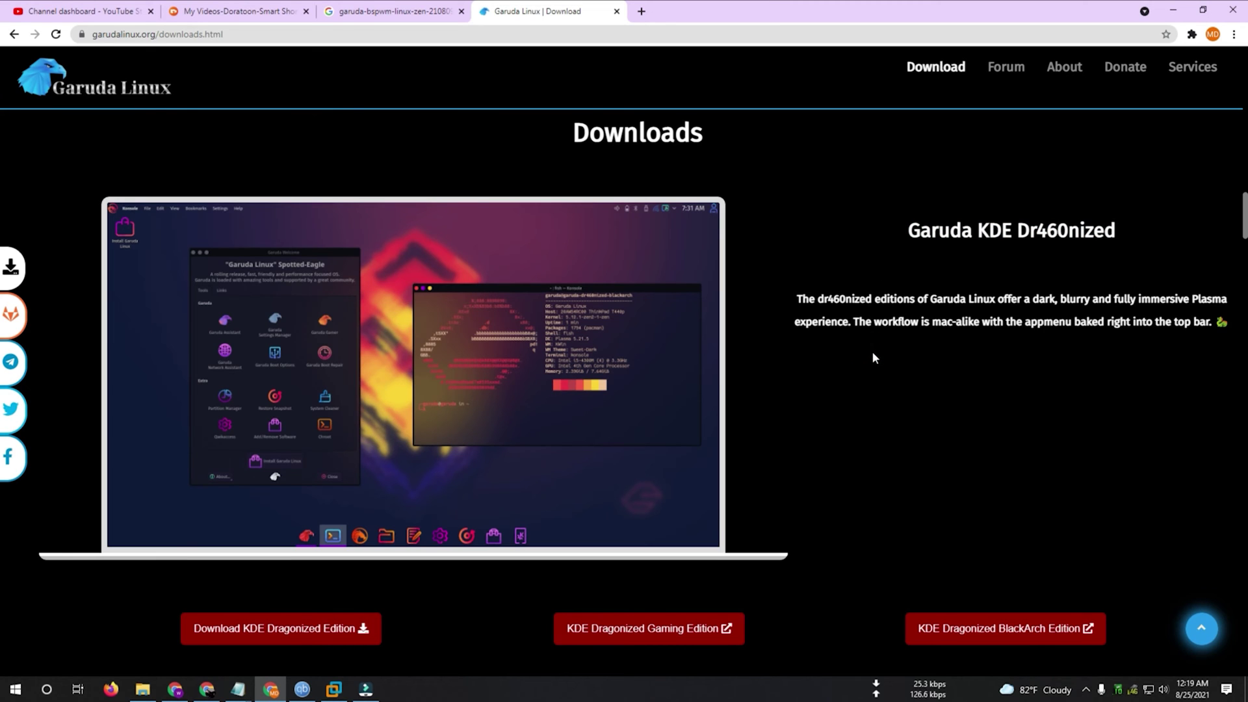
pyautogui.scroll(-2, 872, 358)
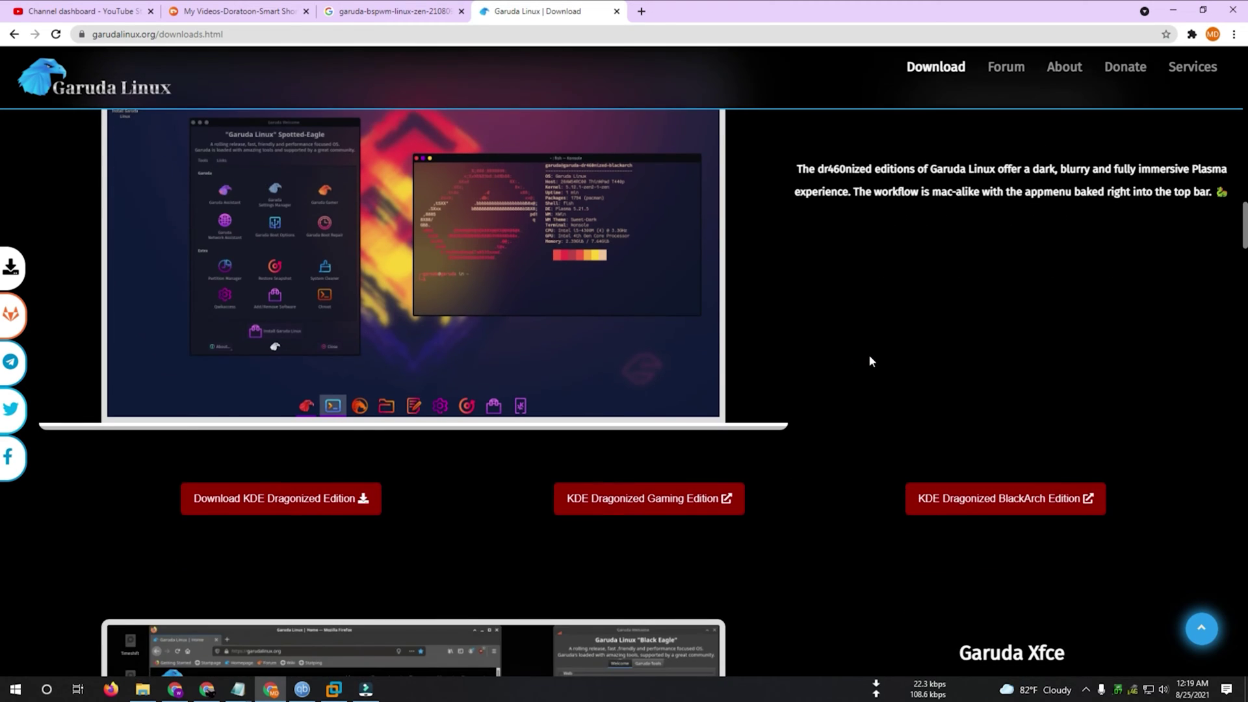
pyautogui.scroll(1, 876, 360)
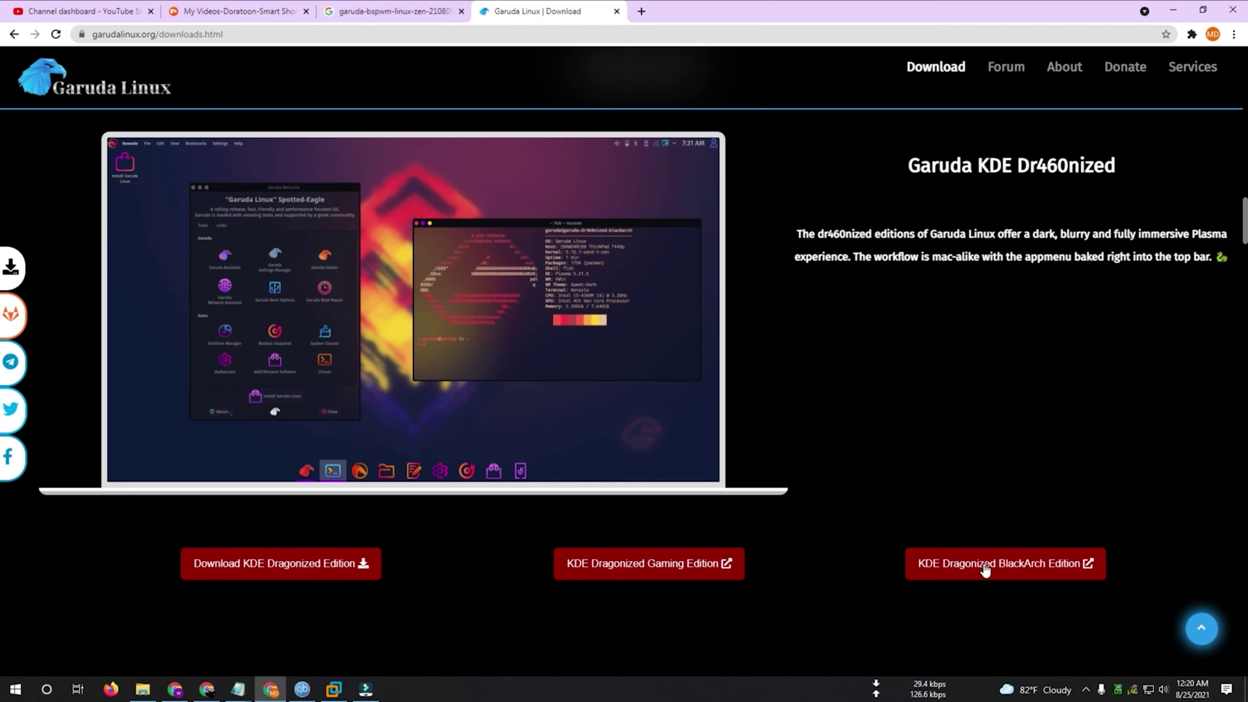
pyautogui.moveTo(281, 566)
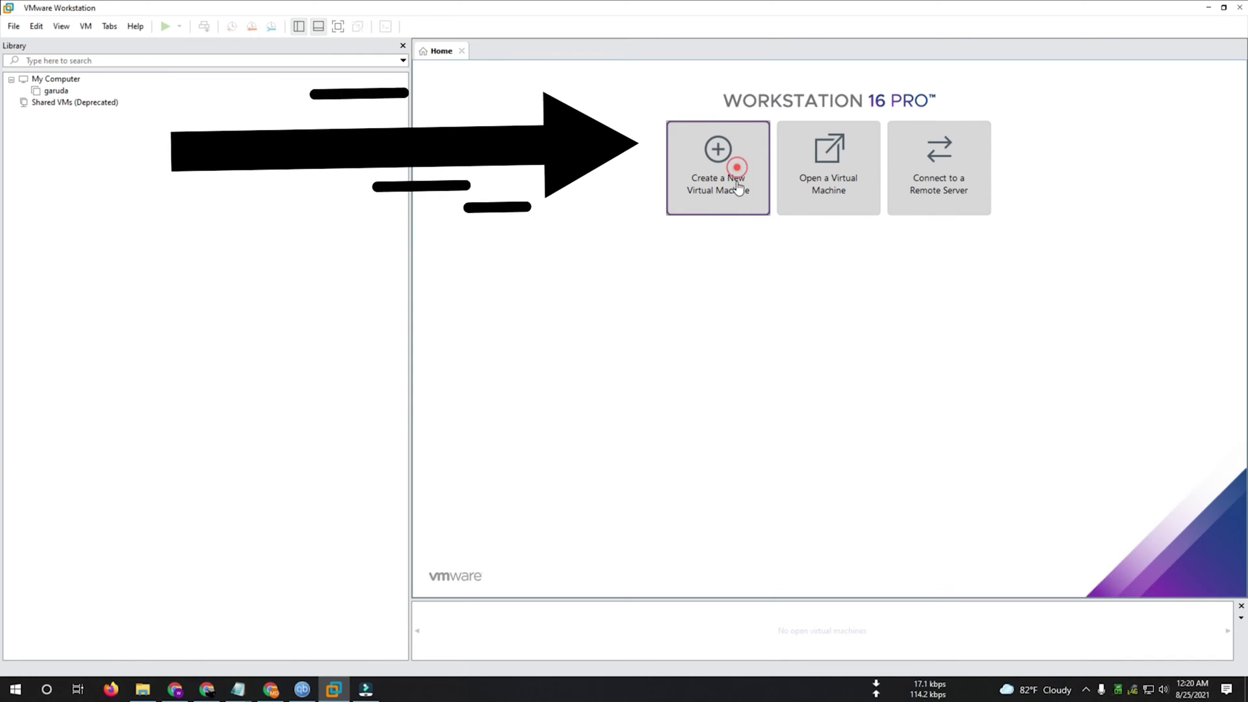
# Start a Typical new virtual machine installing from the garuda-dr460nized-linux-zen-210809 ISO image.
pyautogui.click(721, 173)
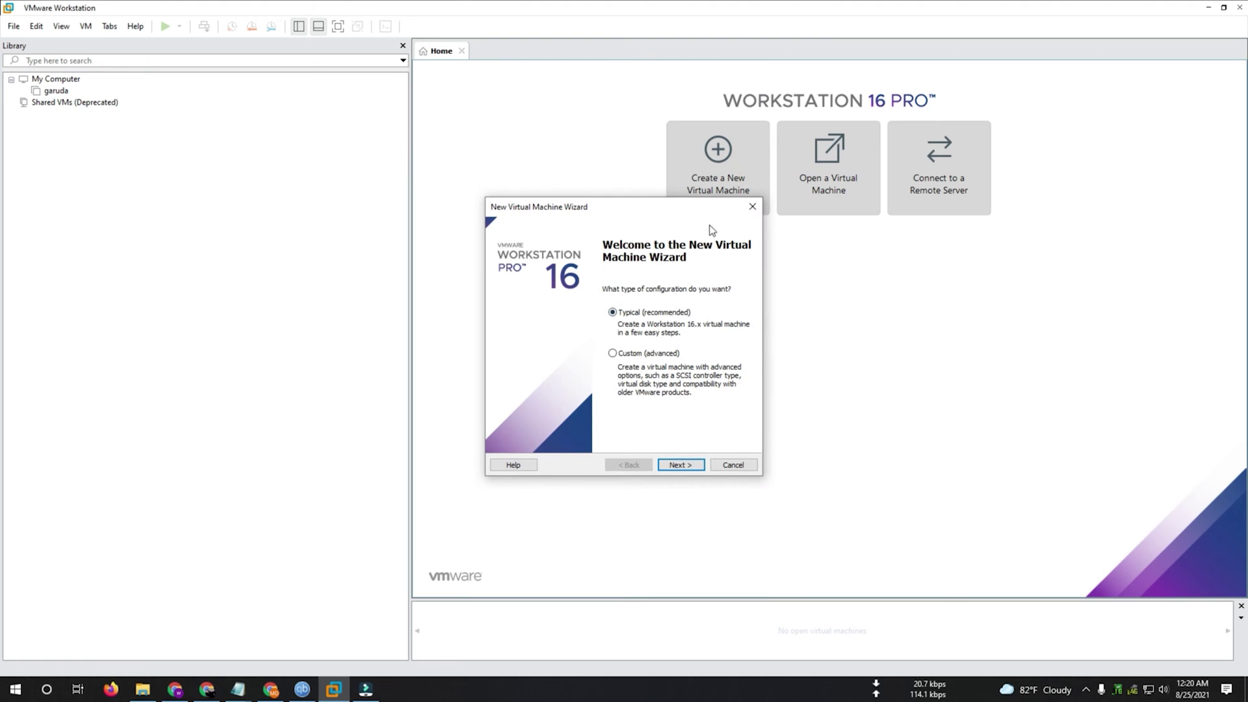
pyautogui.click(680, 465)
pyautogui.click(504, 340)
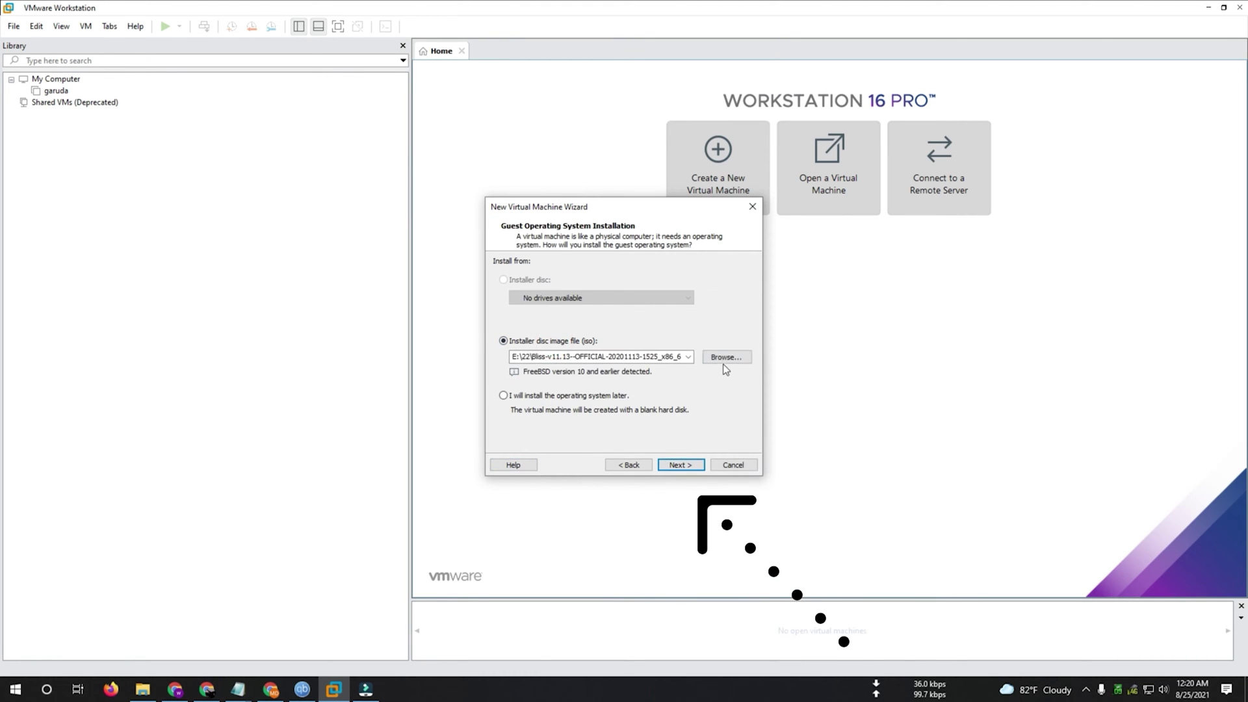
pyautogui.click(723, 364)
pyautogui.scroll(-6, 585, 416)
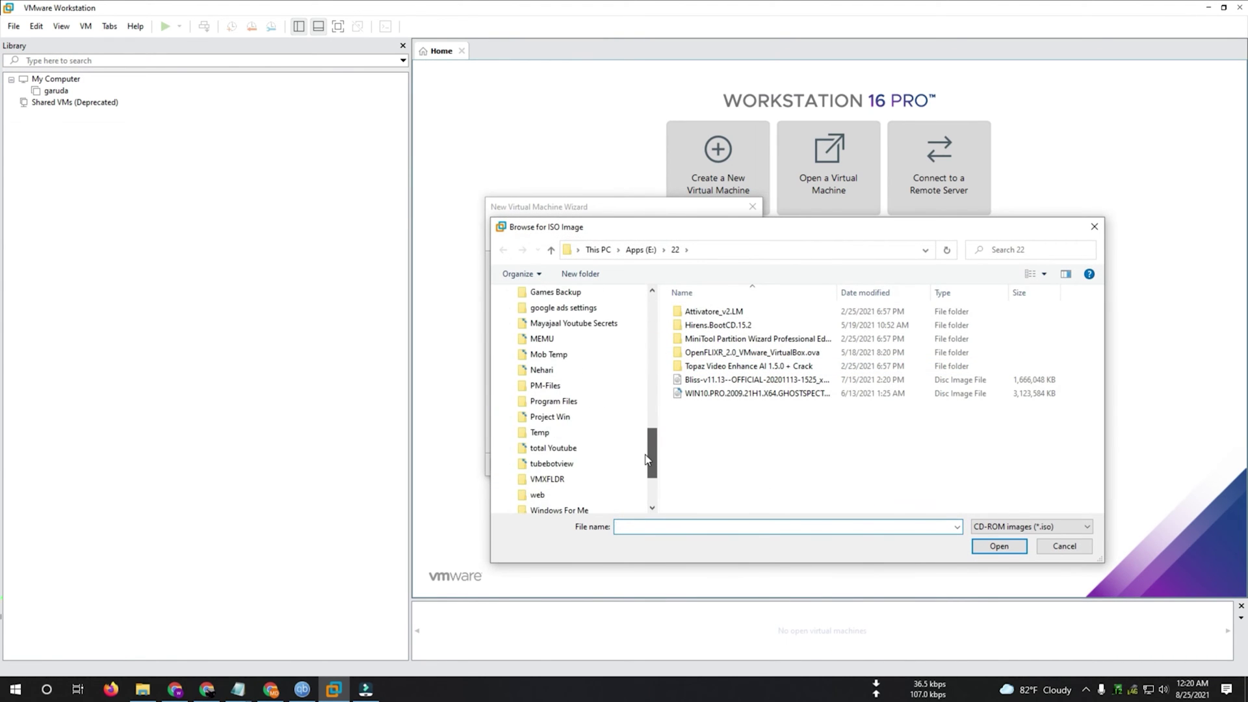
pyautogui.click(552, 417)
pyautogui.doubleClick(722, 413)
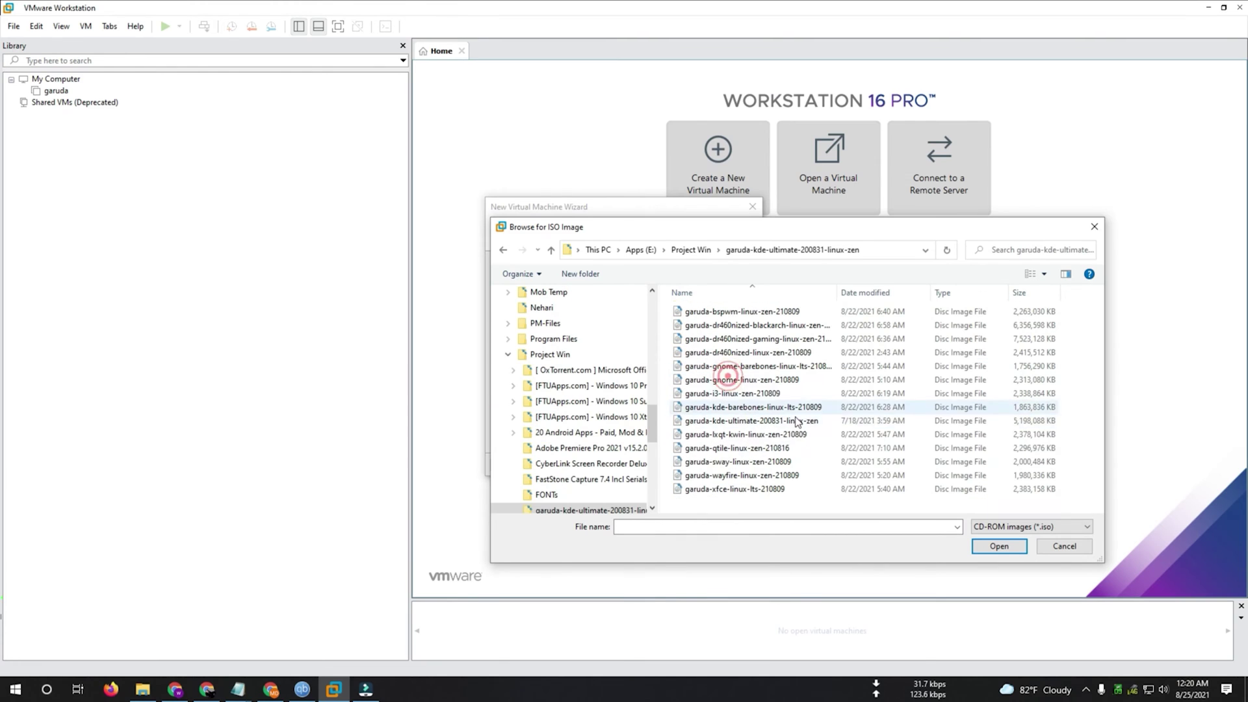
pyautogui.click(764, 354)
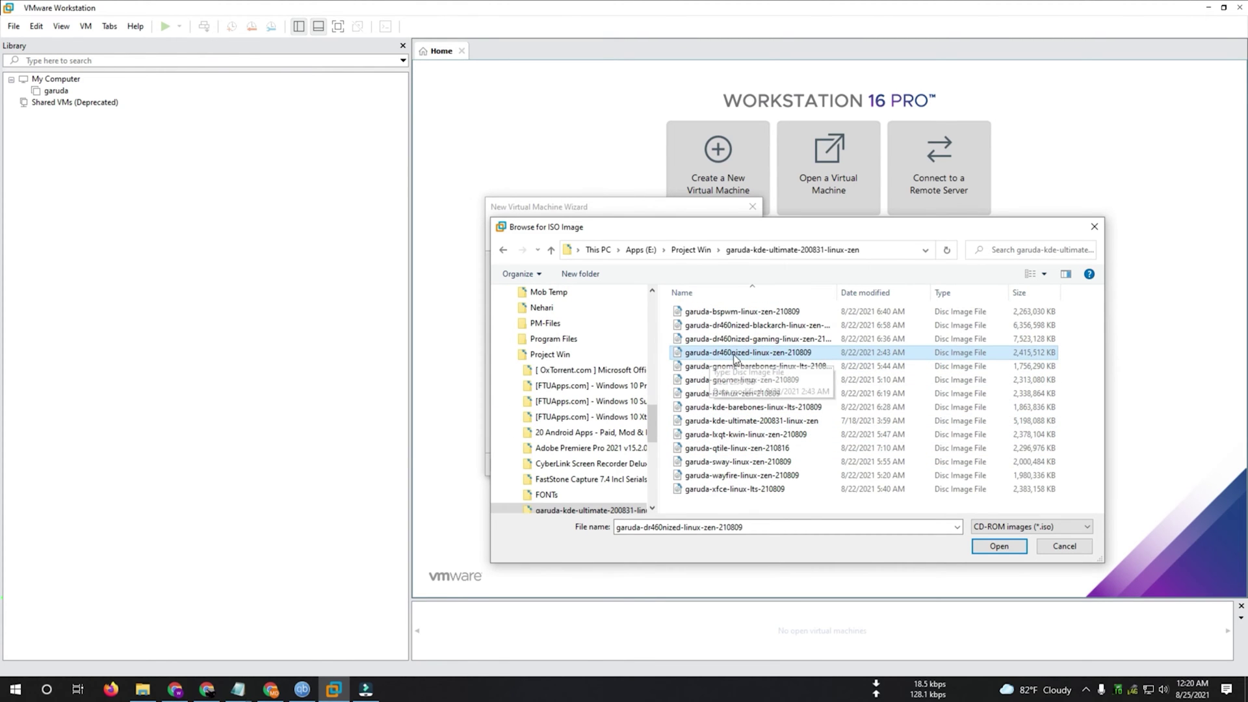
pyautogui.click(998, 546)
# Set the guest operating system to Linux and name the machine Grd.
pyautogui.click(681, 465)
pyautogui.click(499, 287)
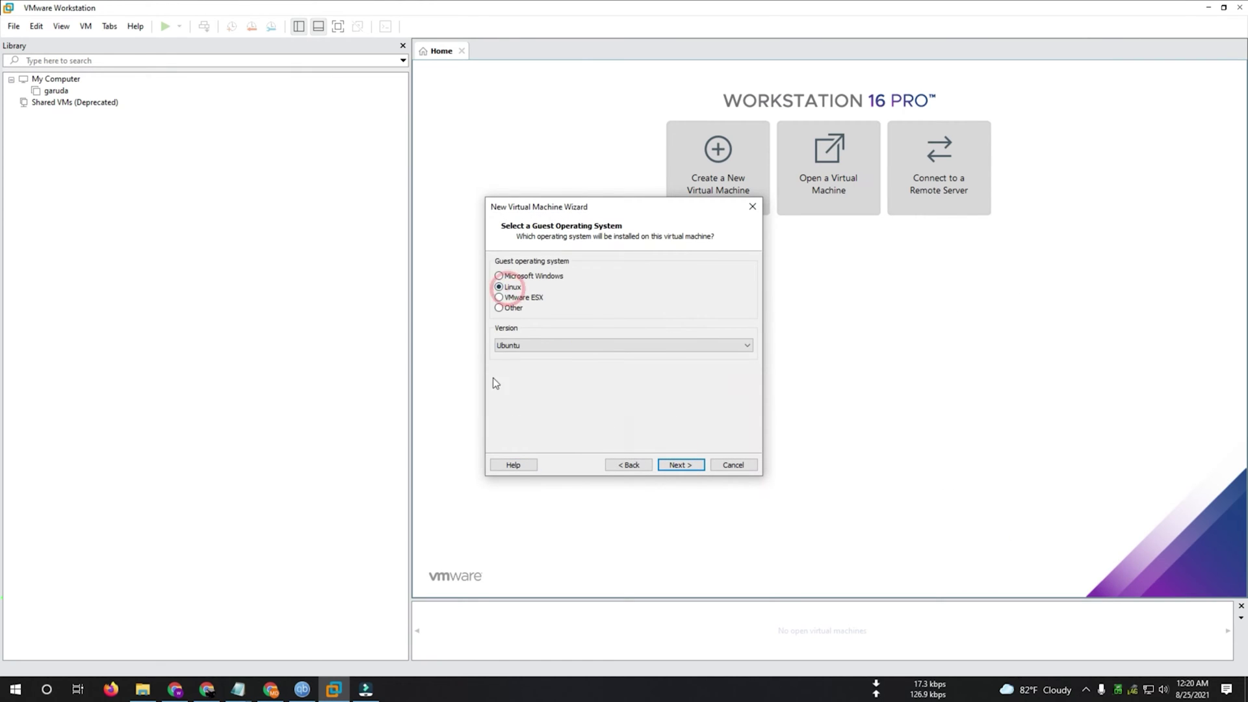
pyautogui.click(680, 465)
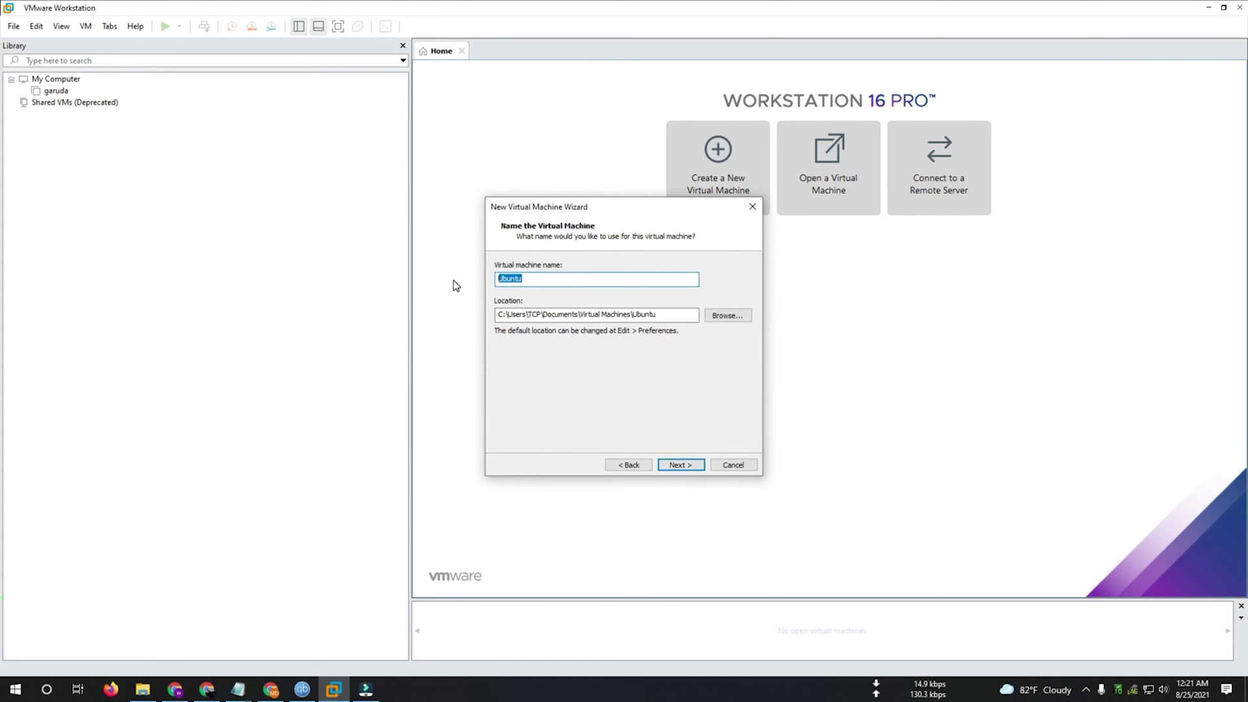
pyautogui.write('Grd')
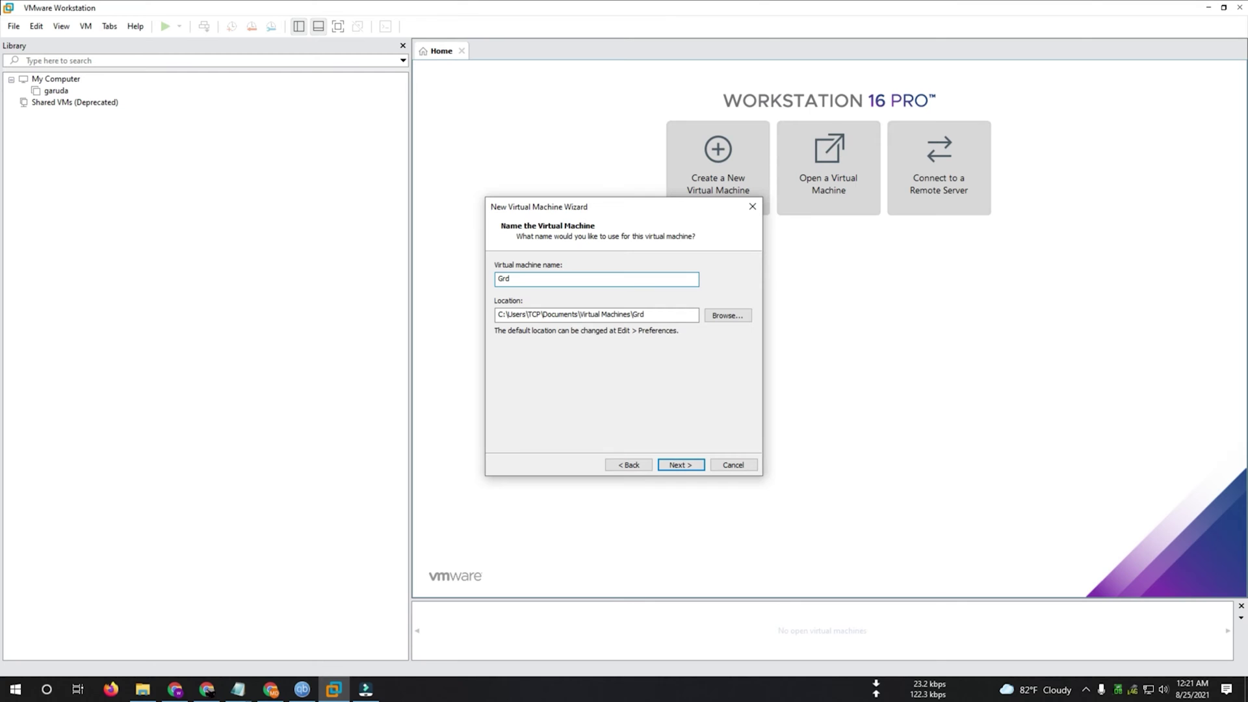
# Store the virtual machine in folder E:\11 on the Apps drive.
pyautogui.click(709, 319)
pyautogui.moveTo(711, 304); pyautogui.dragTo(708, 393)
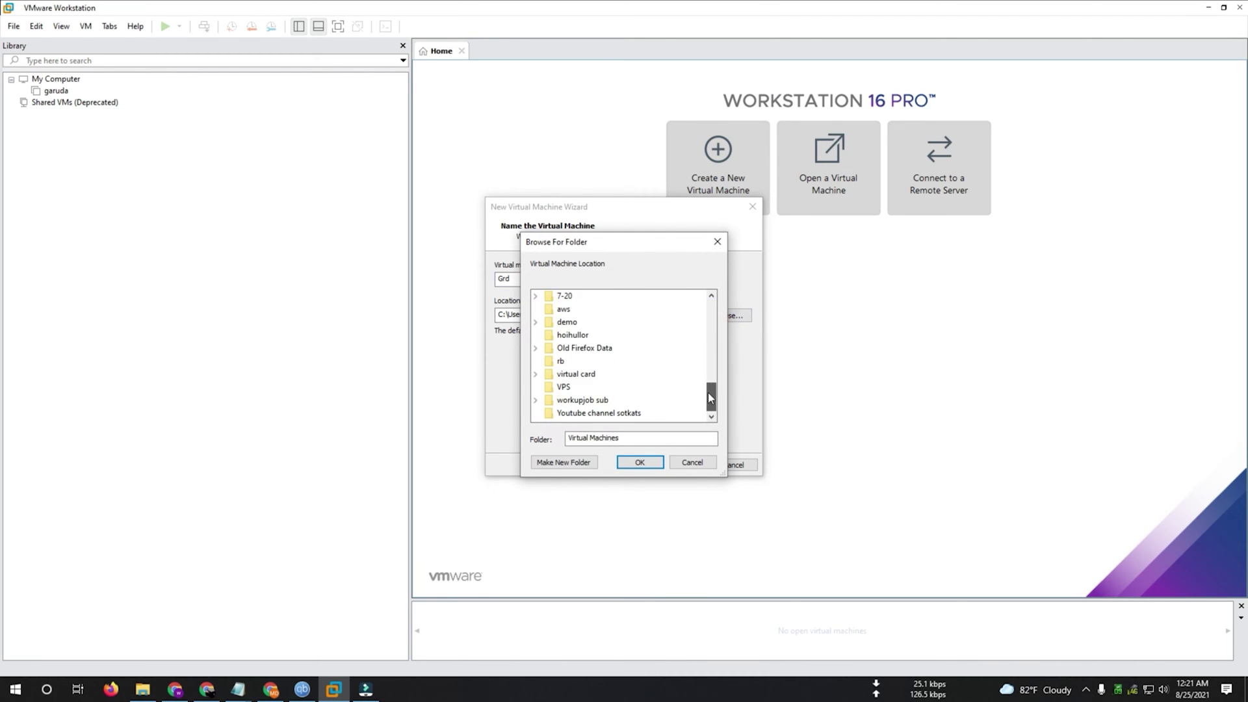
pyautogui.scroll(5, 677, 398)
pyautogui.click(584, 399)
pyautogui.click(583, 311)
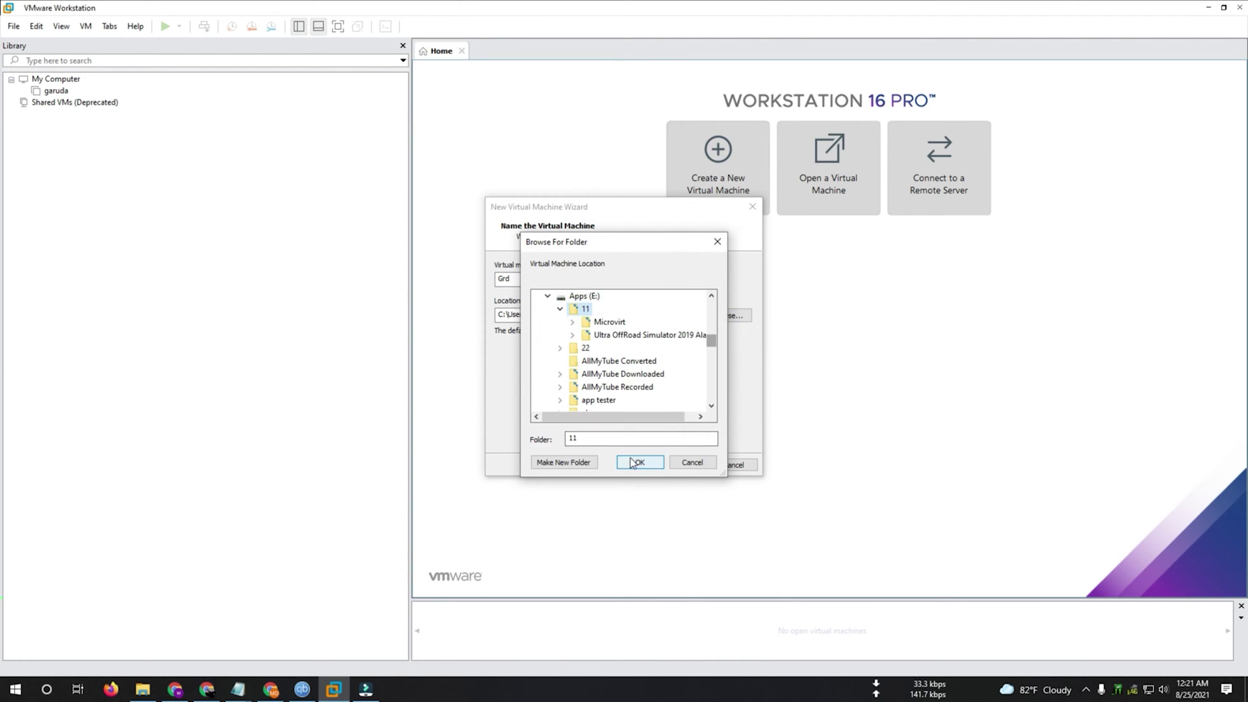
pyautogui.click(640, 462)
pyautogui.click(679, 465)
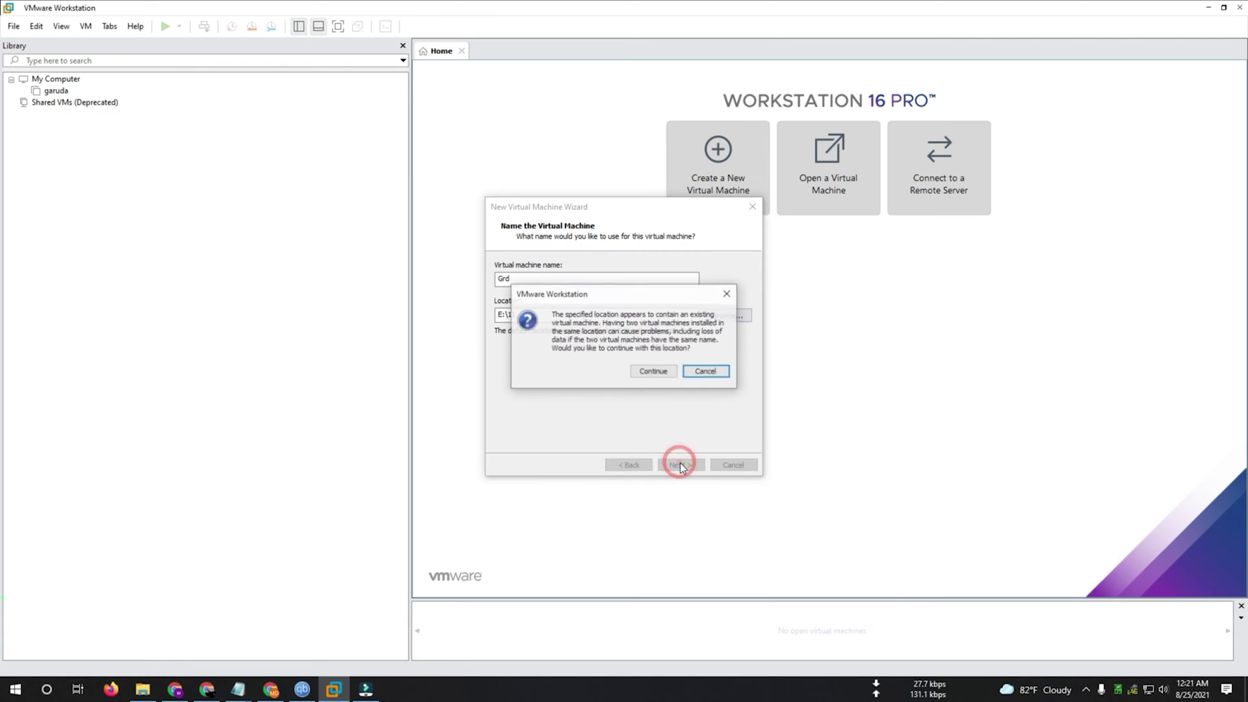
pyautogui.click(654, 370)
# Give it an 80 GB disk and create the Grd virtual machine.
pyautogui.moveTo(597, 296); pyautogui.dragTo(590, 293)
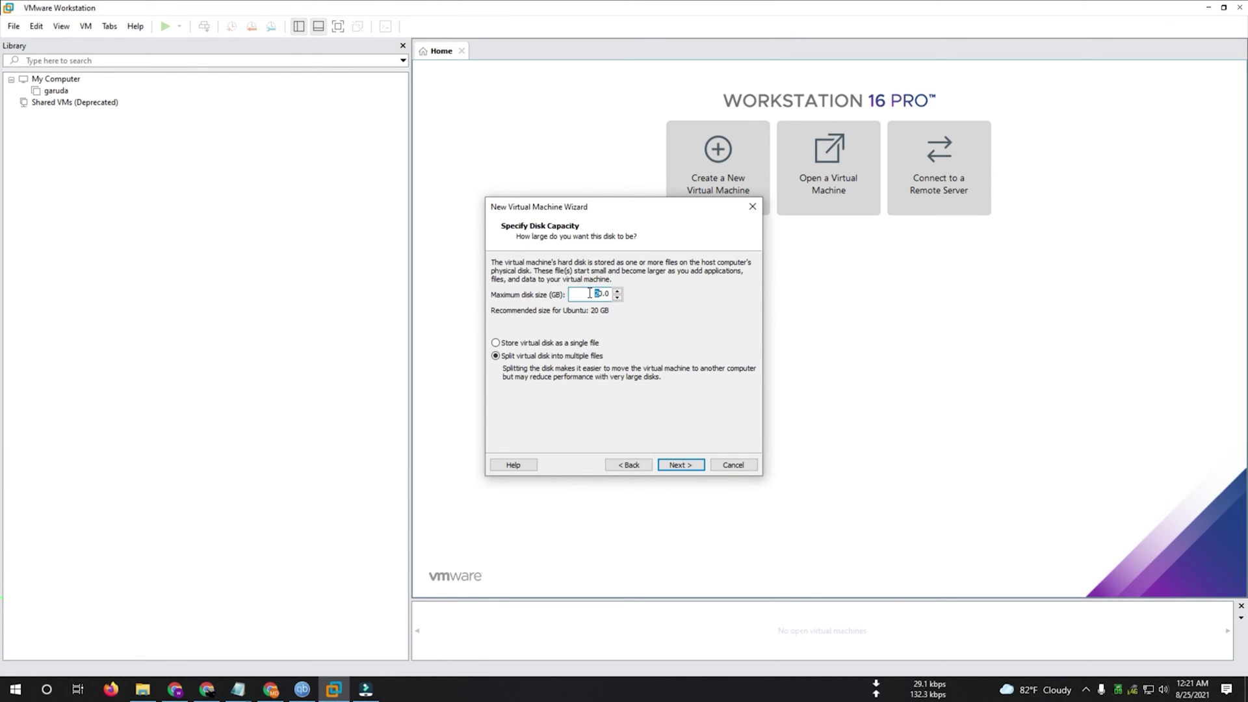
pyautogui.click(685, 466)
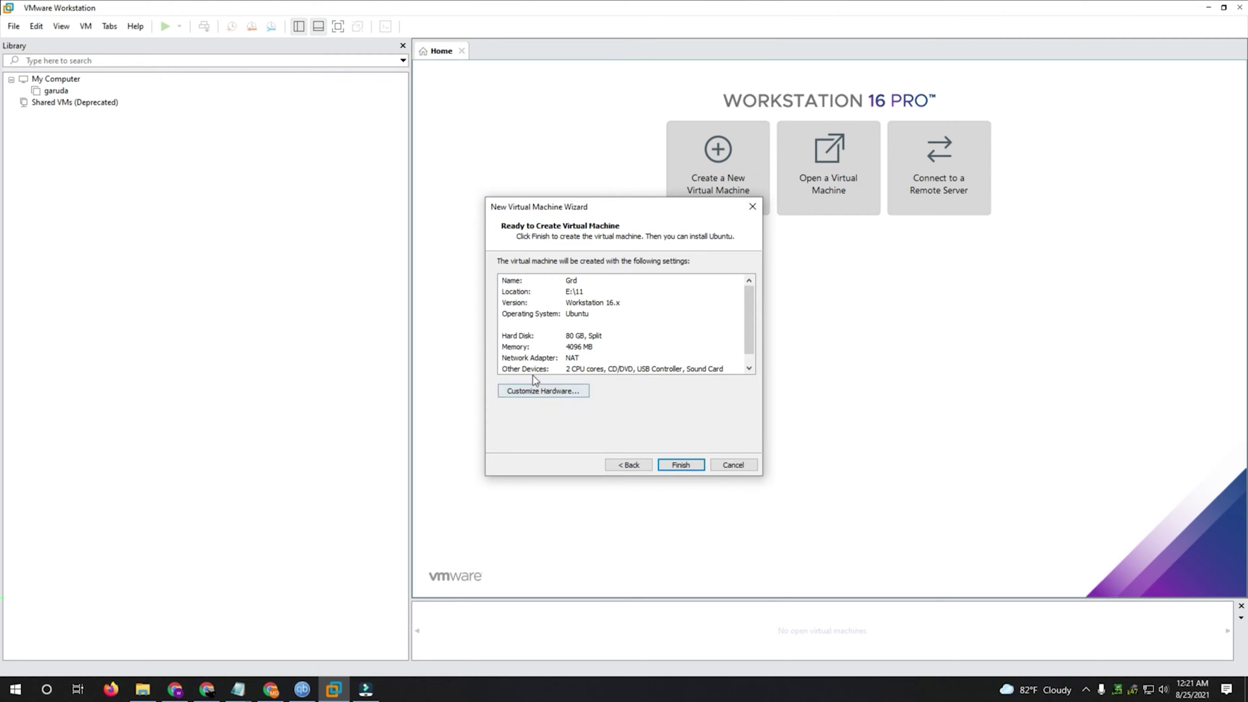
pyautogui.click(681, 465)
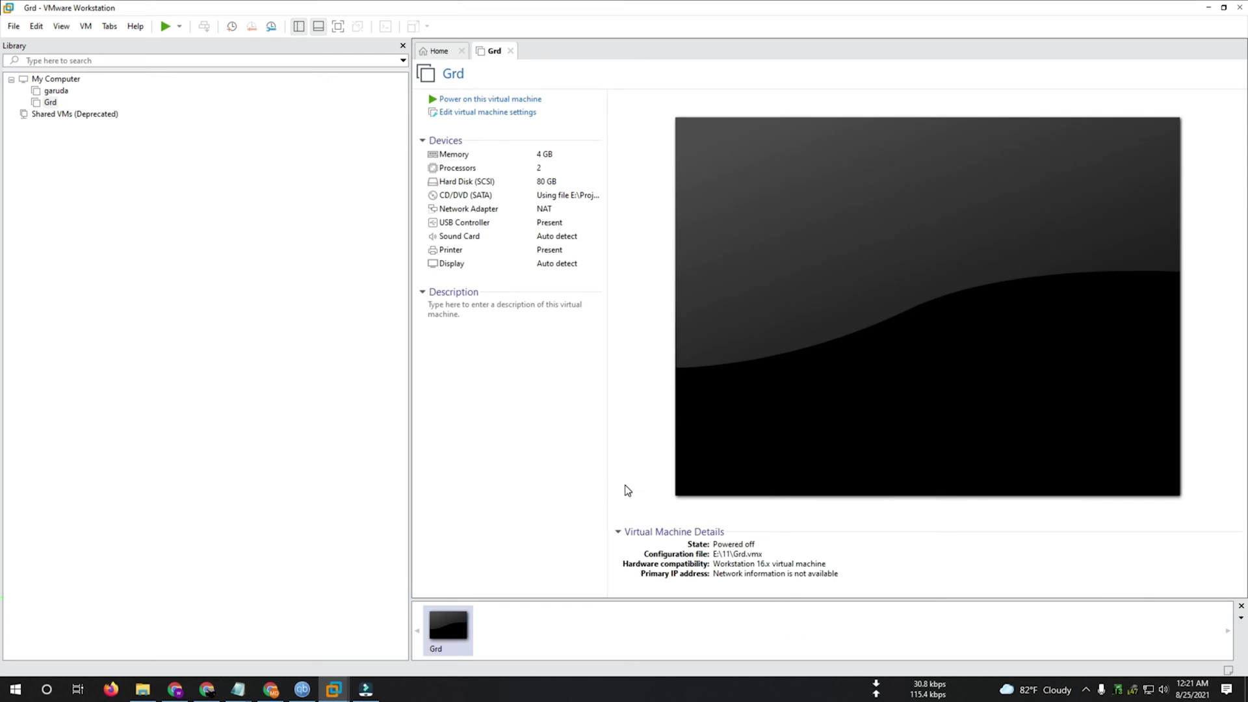
# Power on the Grd virtual machine.
pyautogui.click(479, 98)
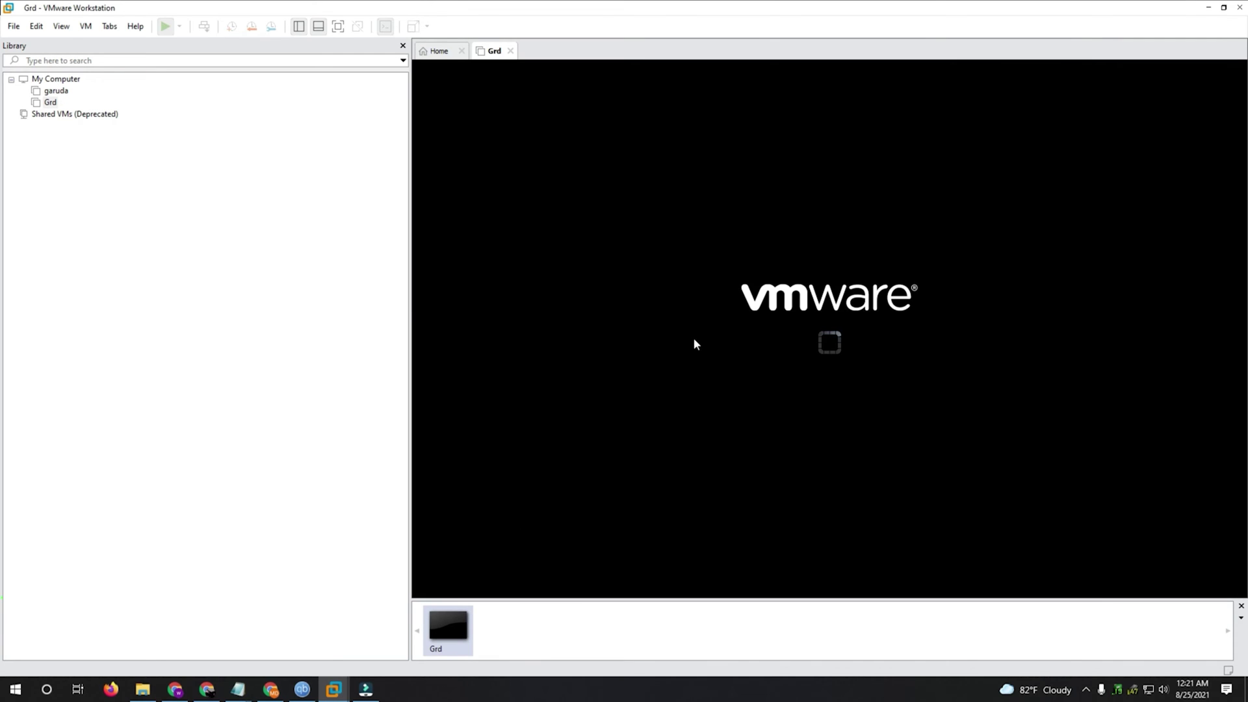
pyautogui.click(61, 26)
pyautogui.click(228, 280)
# Stretch the guest display keeping its aspect ratio and switch to full screen.
pyautogui.click(61, 26)
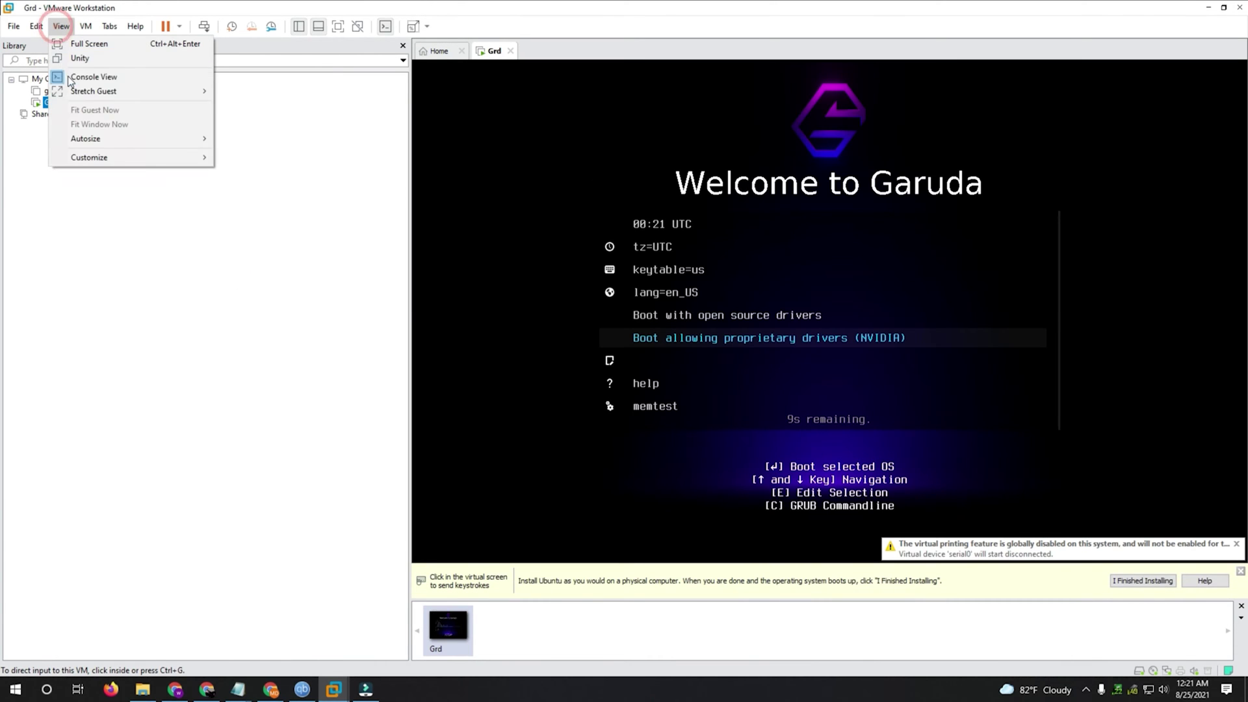
pyautogui.moveTo(65, 89)
pyautogui.click(292, 102)
pyautogui.click(61, 26)
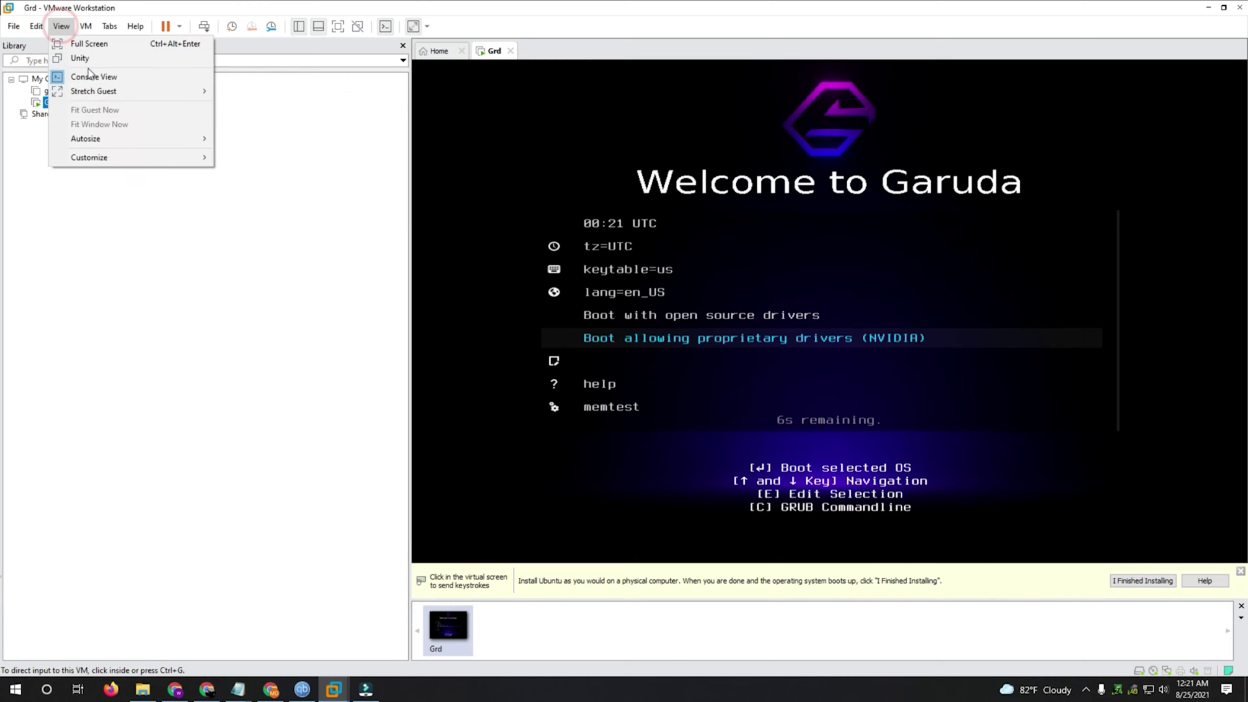
pyautogui.click(260, 90)
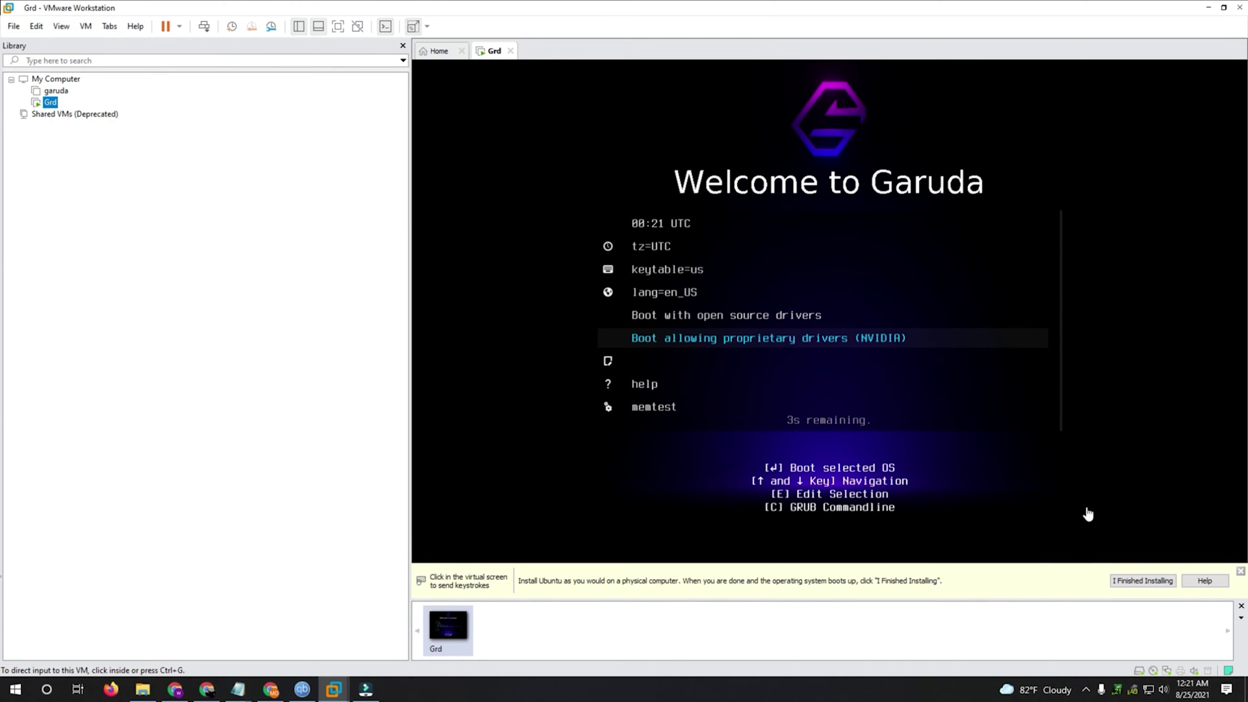
pyautogui.click(337, 26)
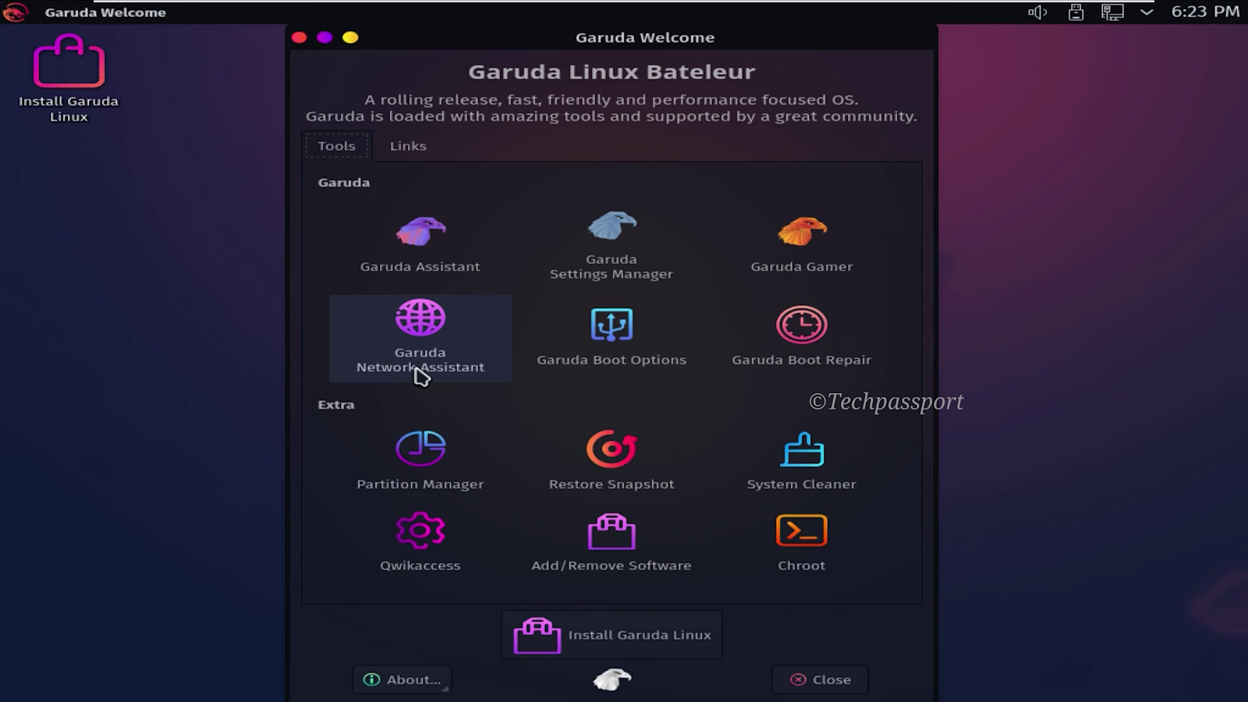
pyautogui.click(441, 366)
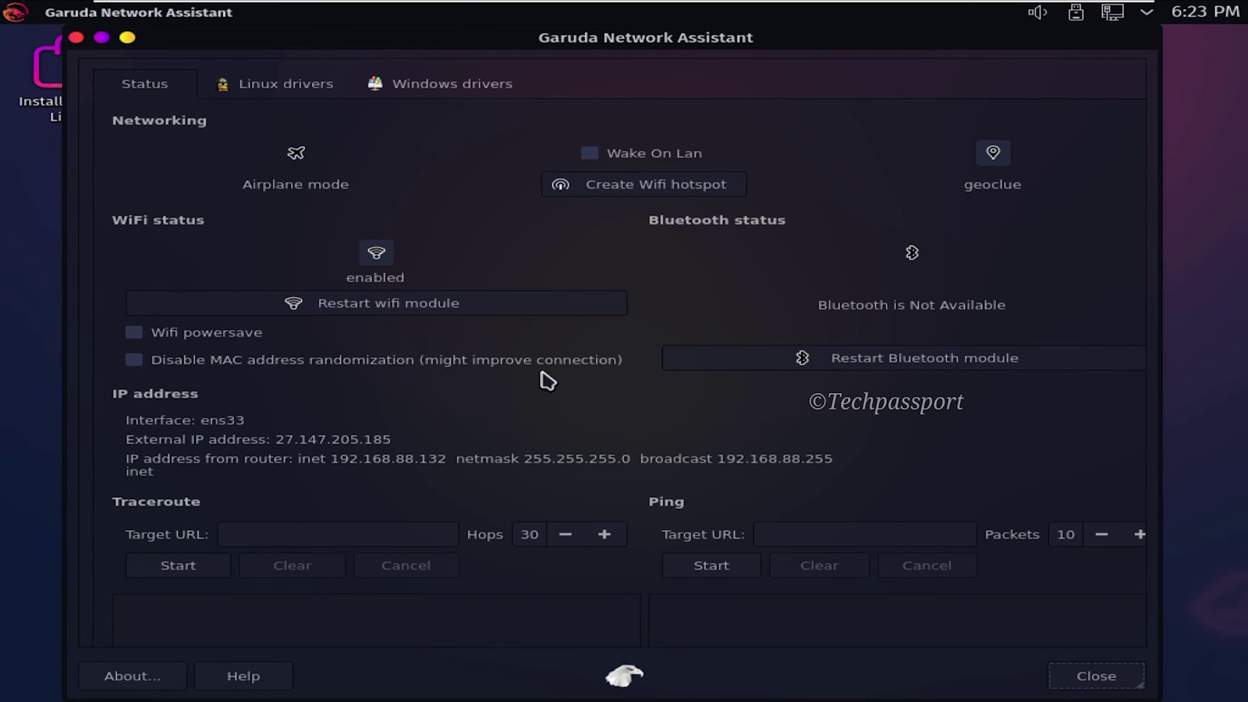
pyautogui.moveTo(801, 40); pyautogui.dragTo(741, 105)
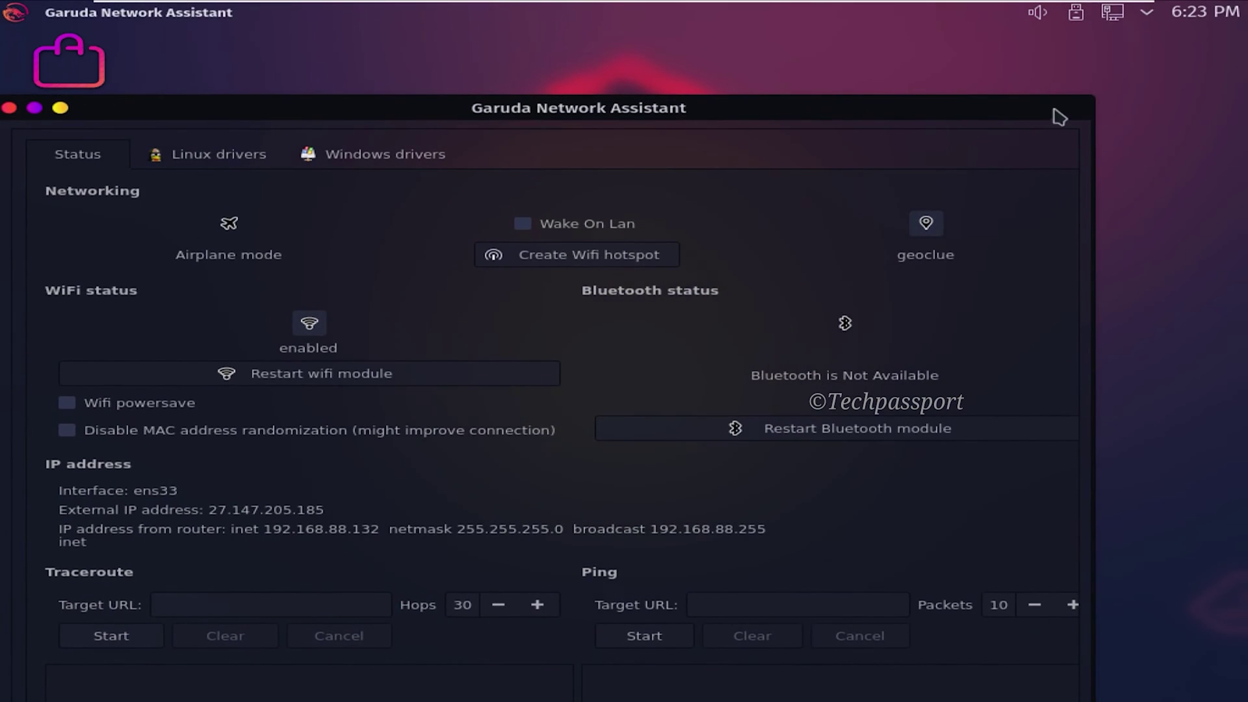
pyautogui.click(124, 98)
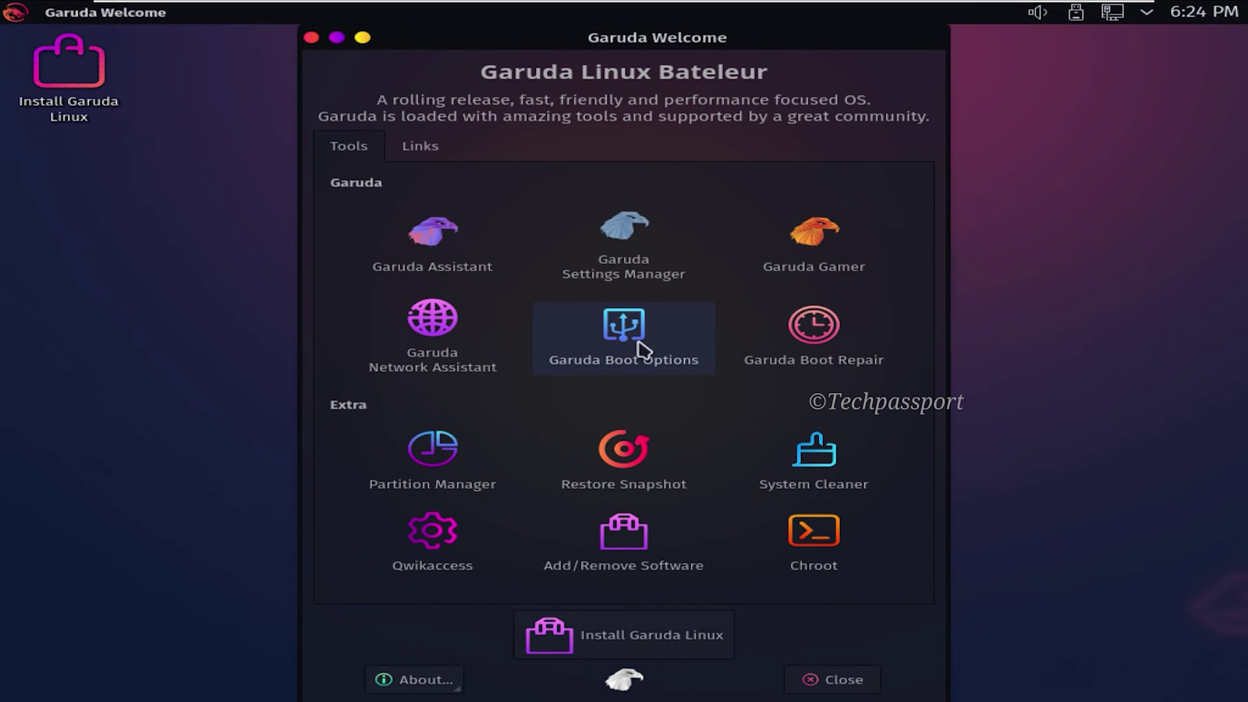
pyautogui.hotkey('alt', 'F4')
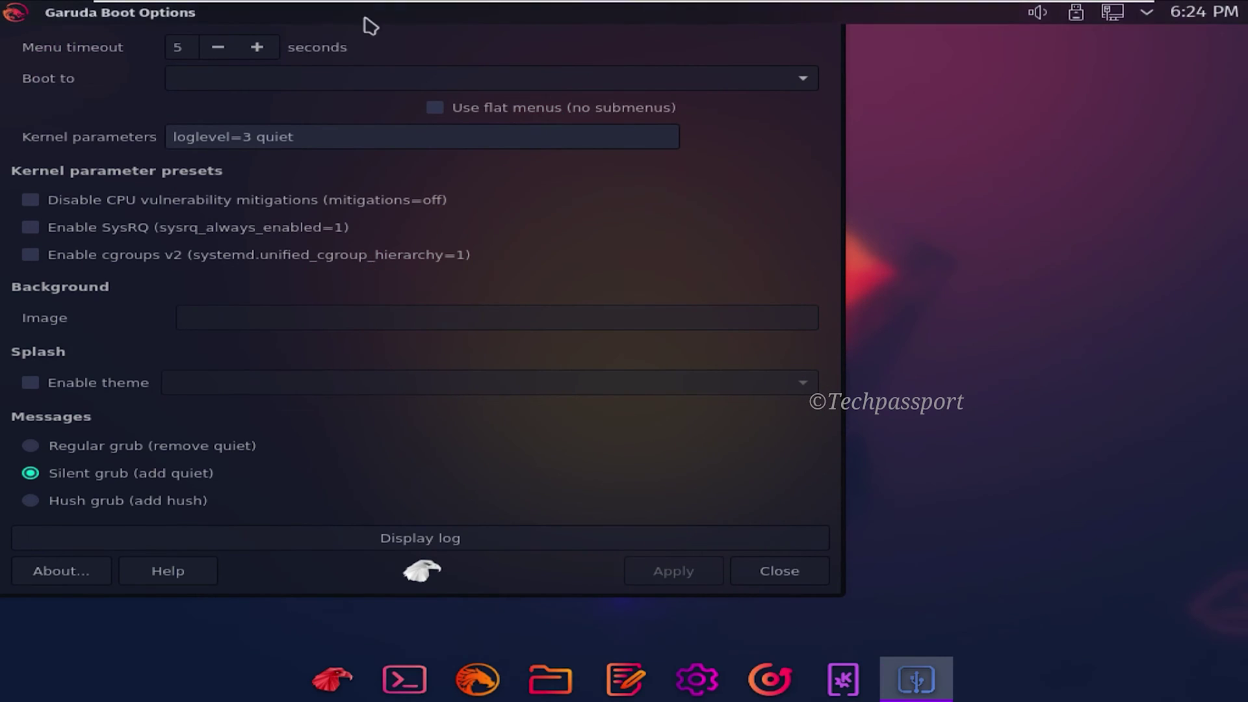
pyautogui.moveTo(371, 26); pyautogui.dragTo(514, 39)
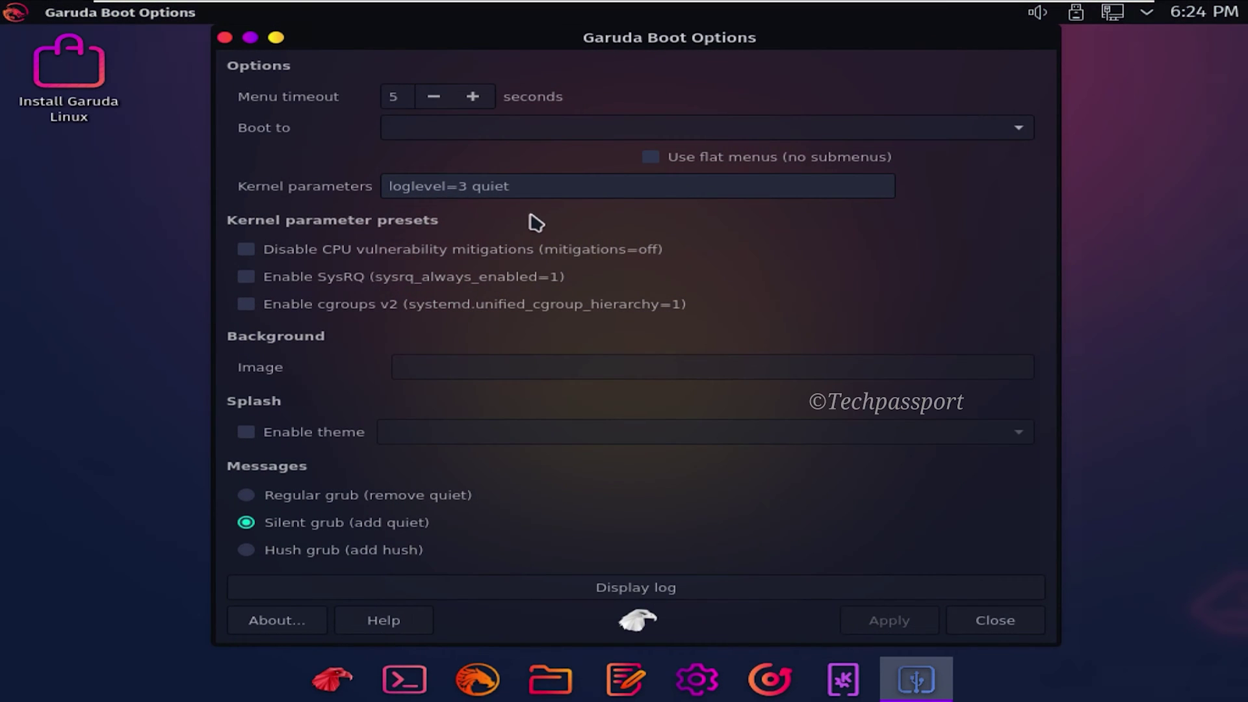
pyautogui.click(225, 40)
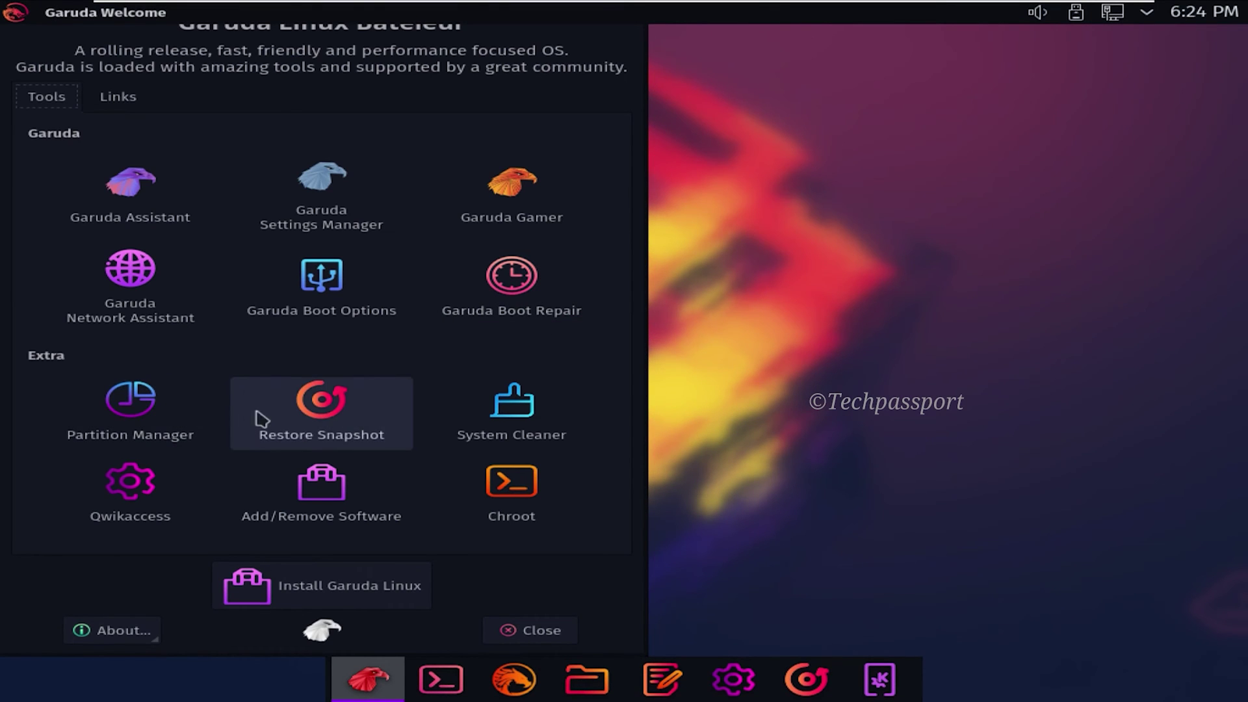
# Close Garuda Welcome, reopen it from the dock, then close it again.
pyautogui.click(525, 412)
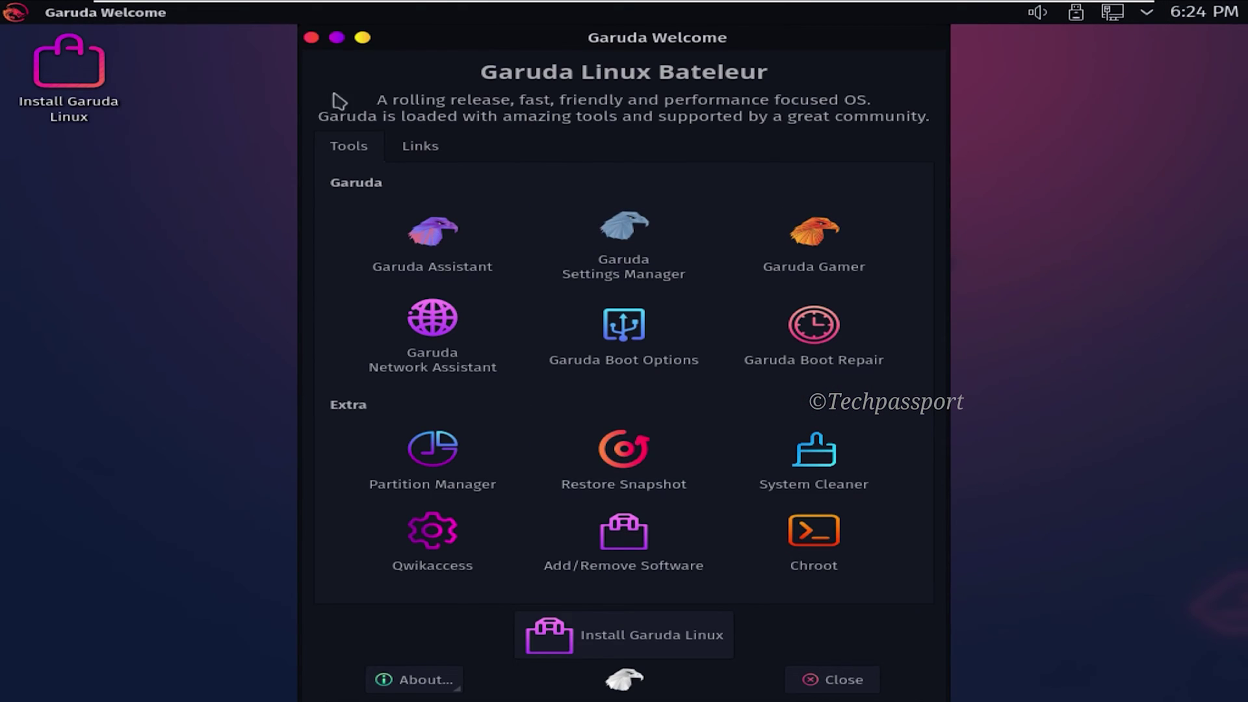
pyautogui.click(312, 37)
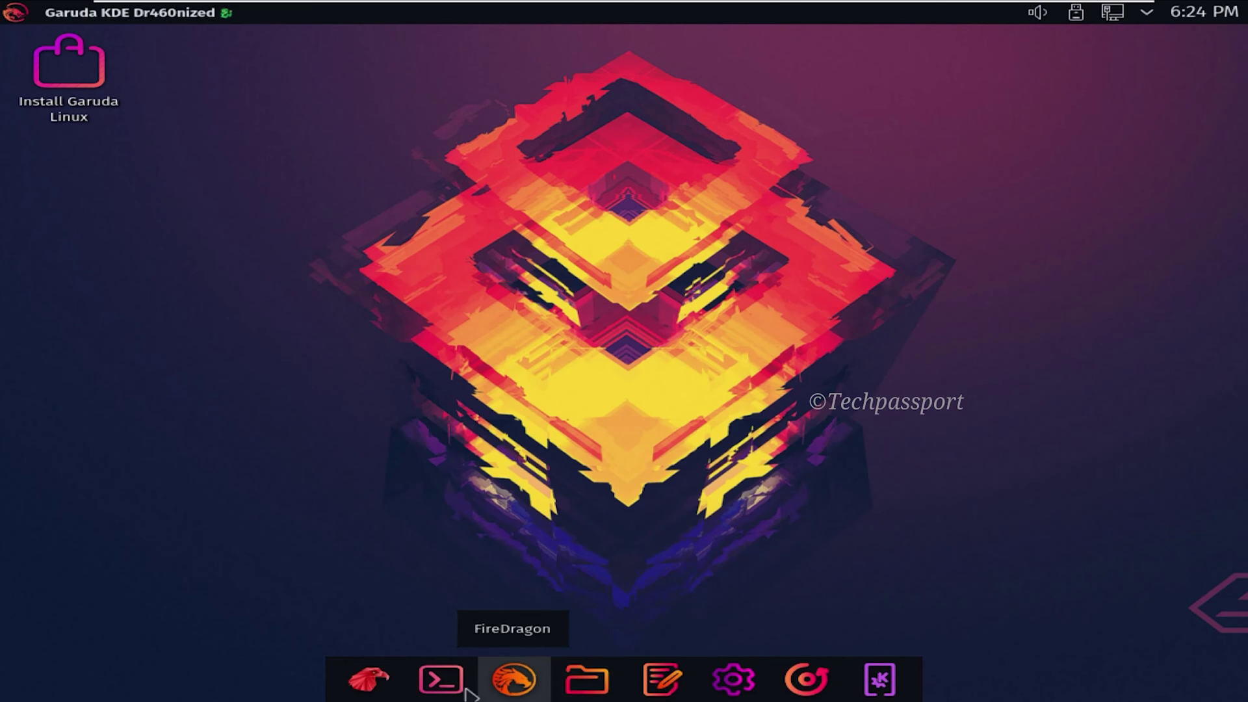
pyautogui.click(368, 680)
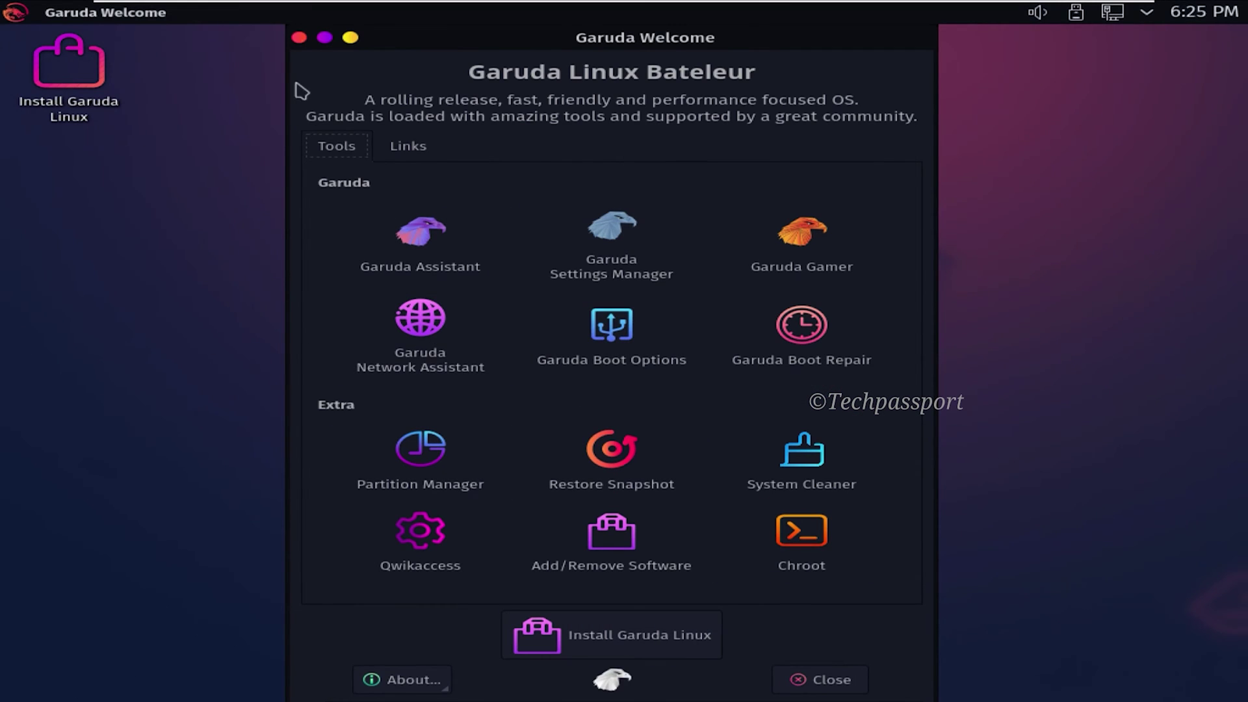
pyautogui.click(300, 37)
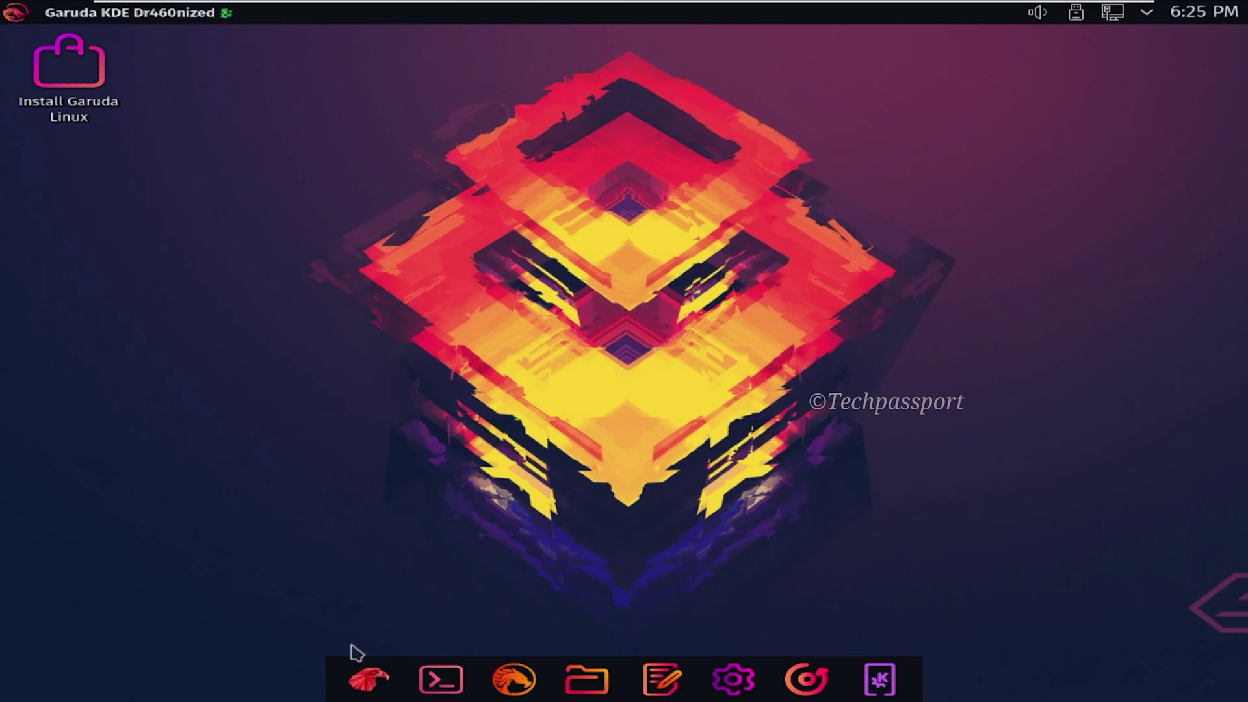
pyautogui.click(438, 682)
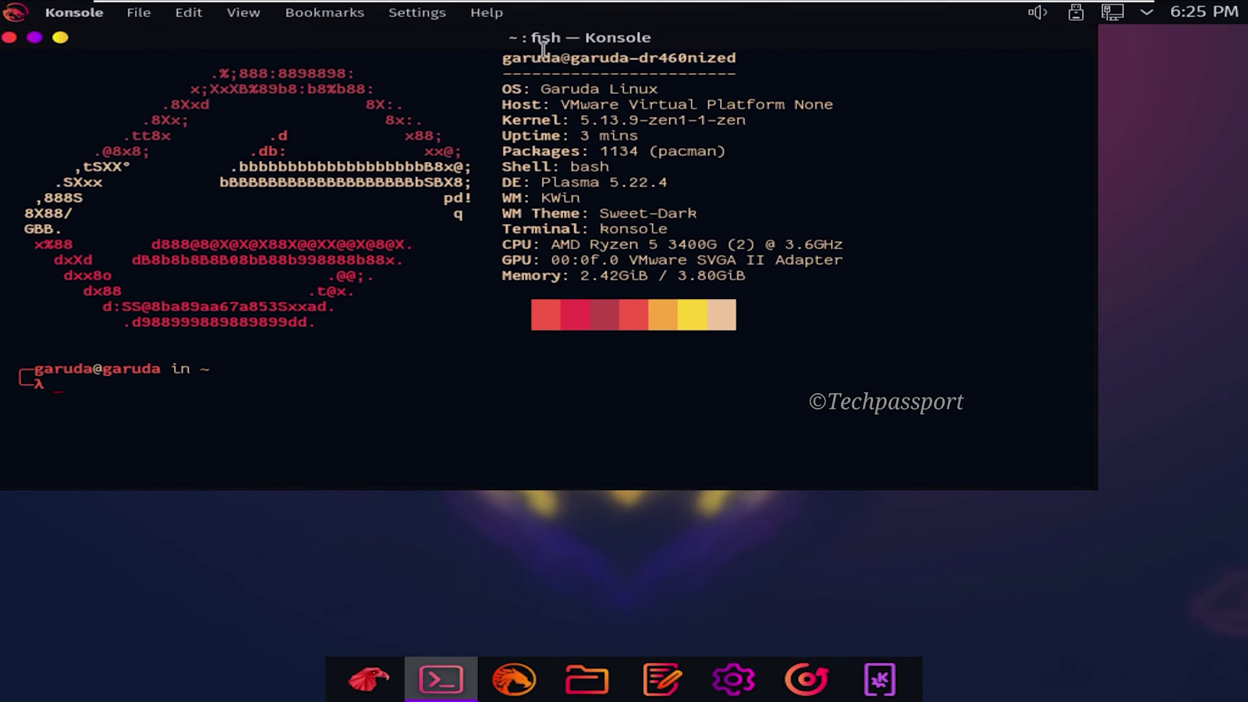
pyautogui.moveTo(554, 26); pyautogui.dragTo(596, 107)
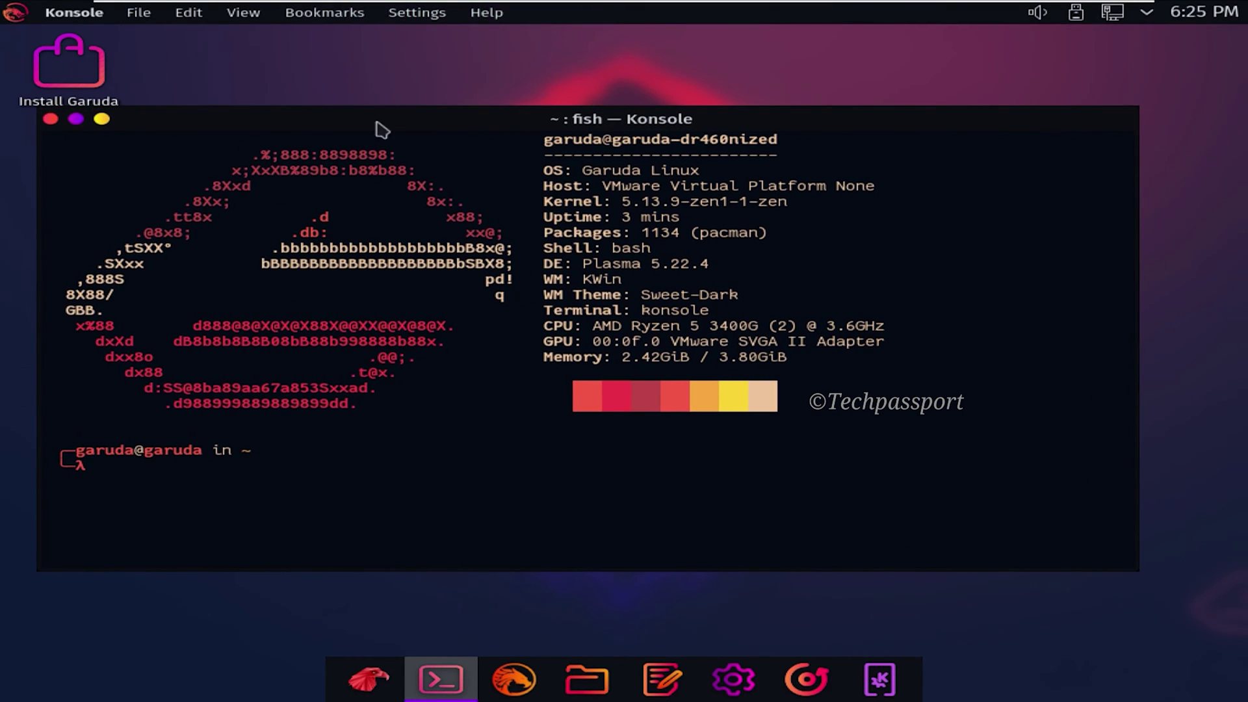
pyautogui.click(50, 119)
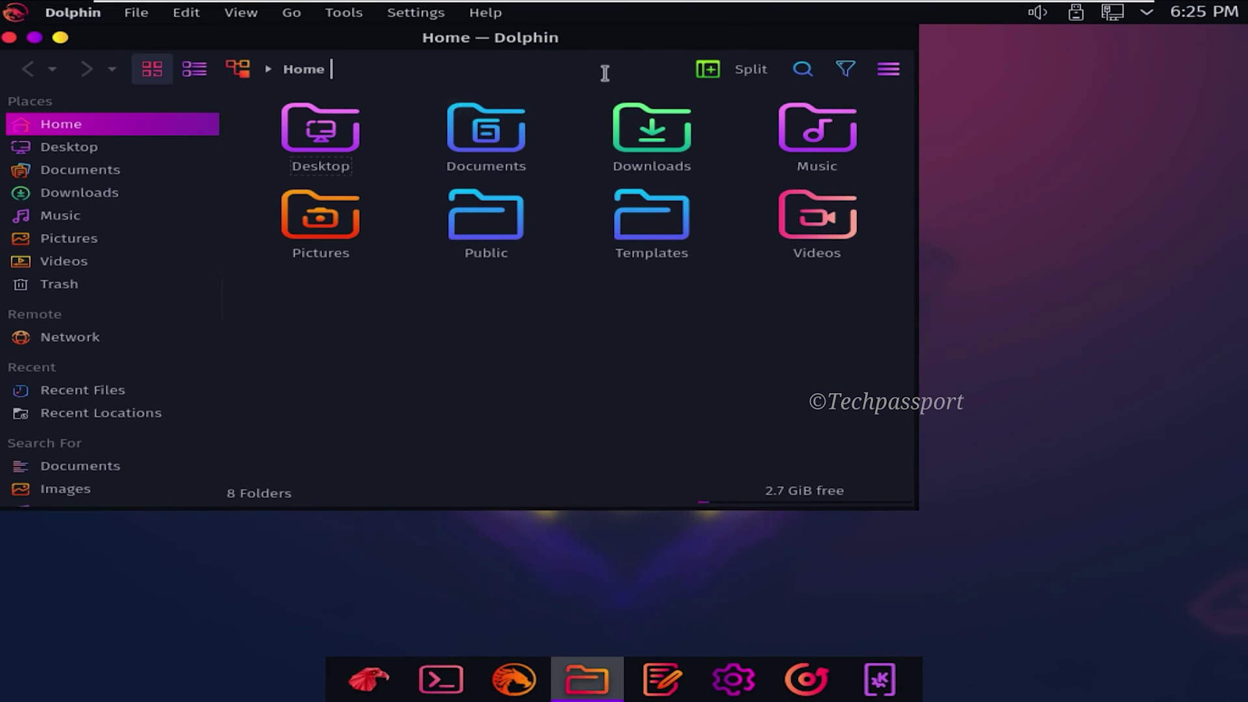
pyautogui.moveTo(655, 61); pyautogui.dragTo(752, 97)
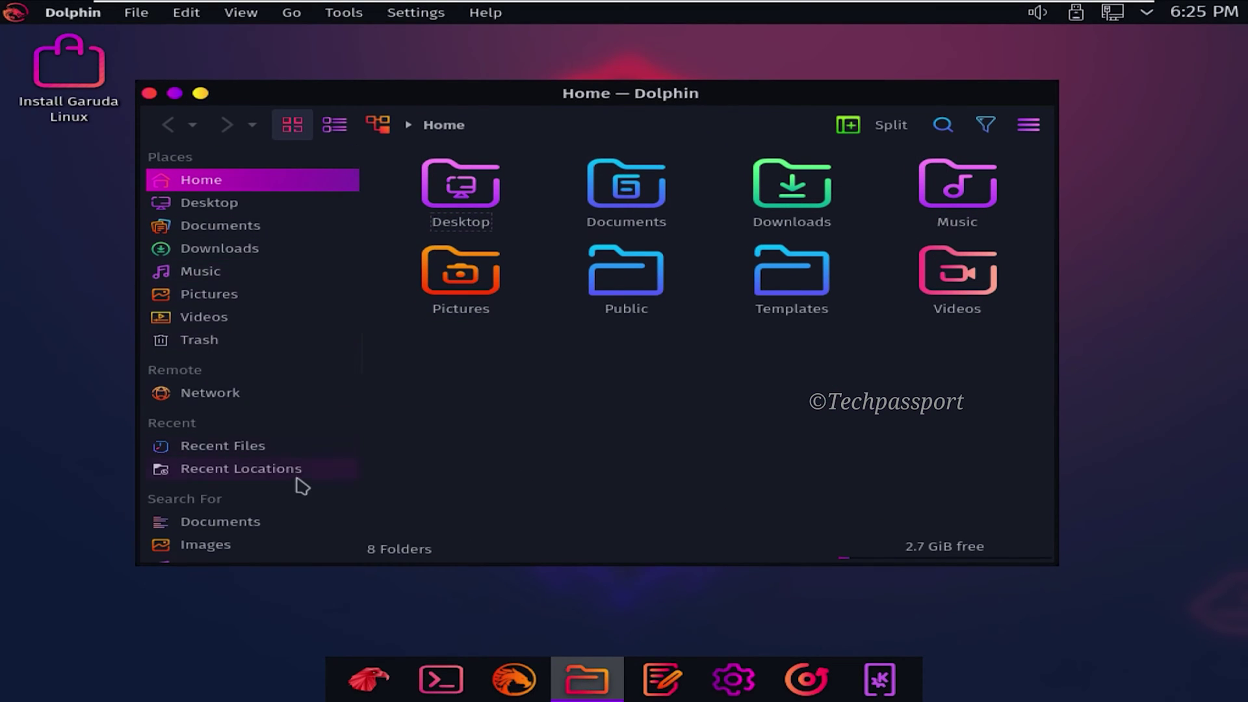
pyautogui.click(149, 94)
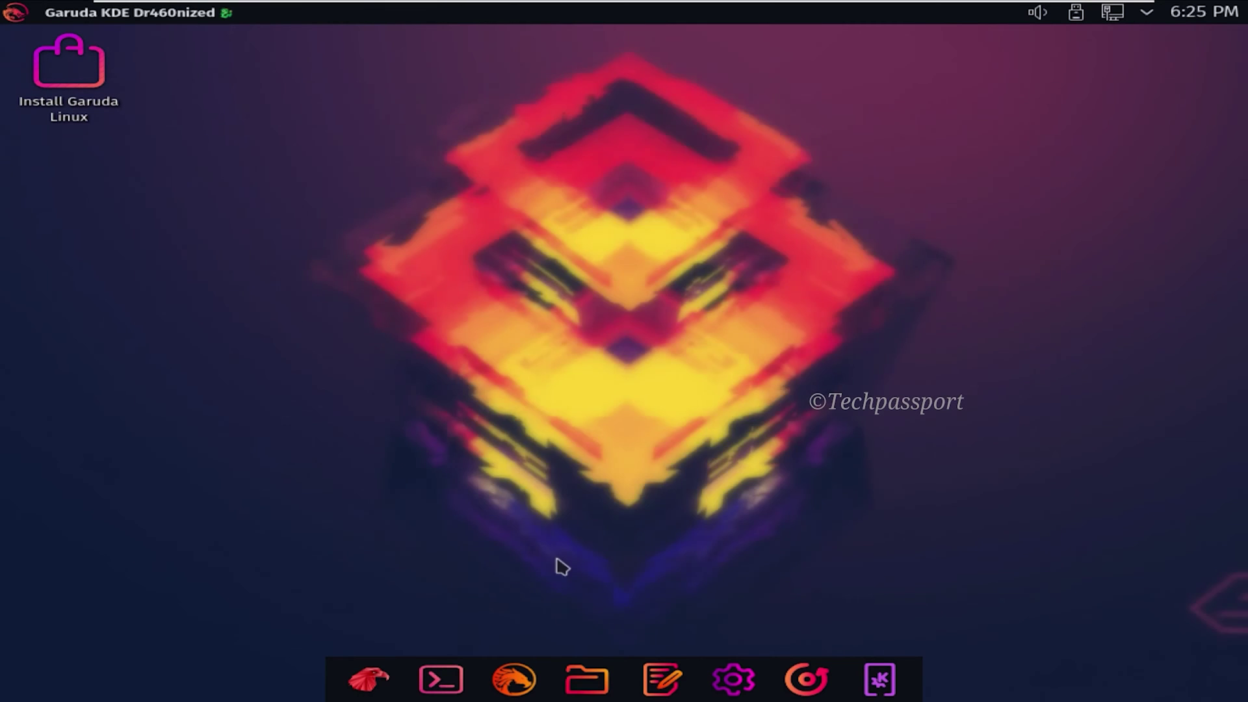
pyautogui.click(657, 685)
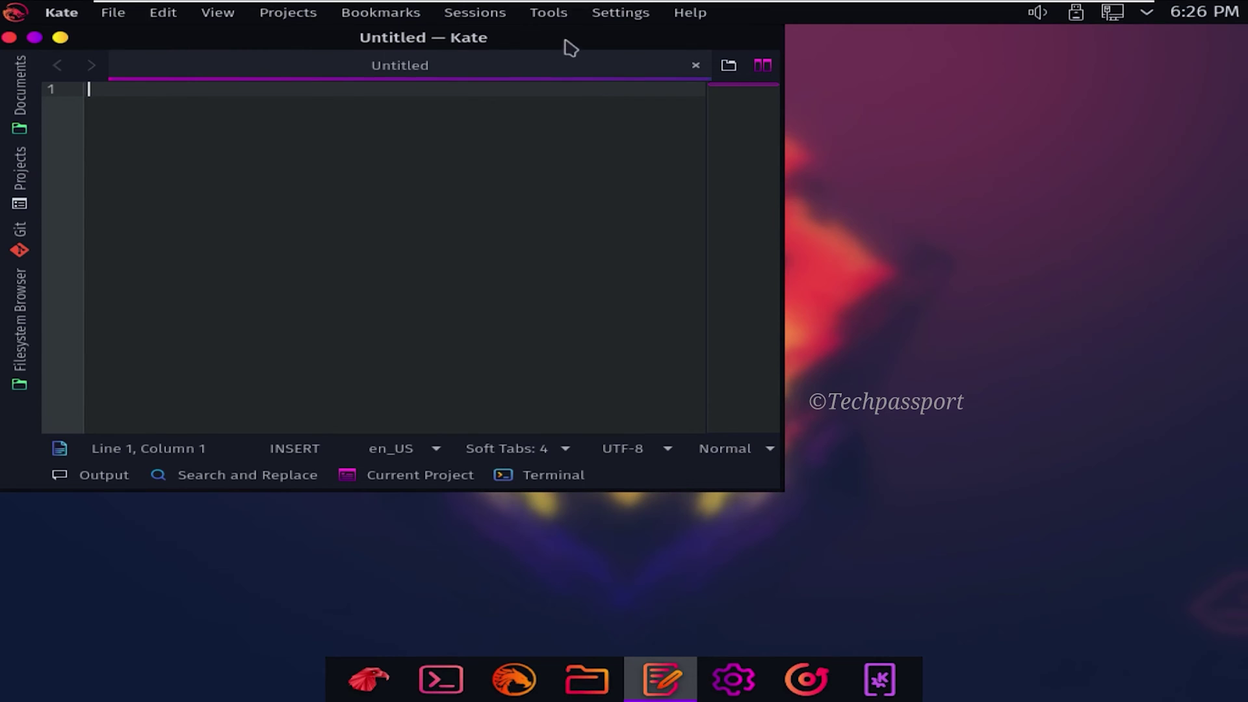
pyautogui.moveTo(565, 40); pyautogui.dragTo(755, 128)
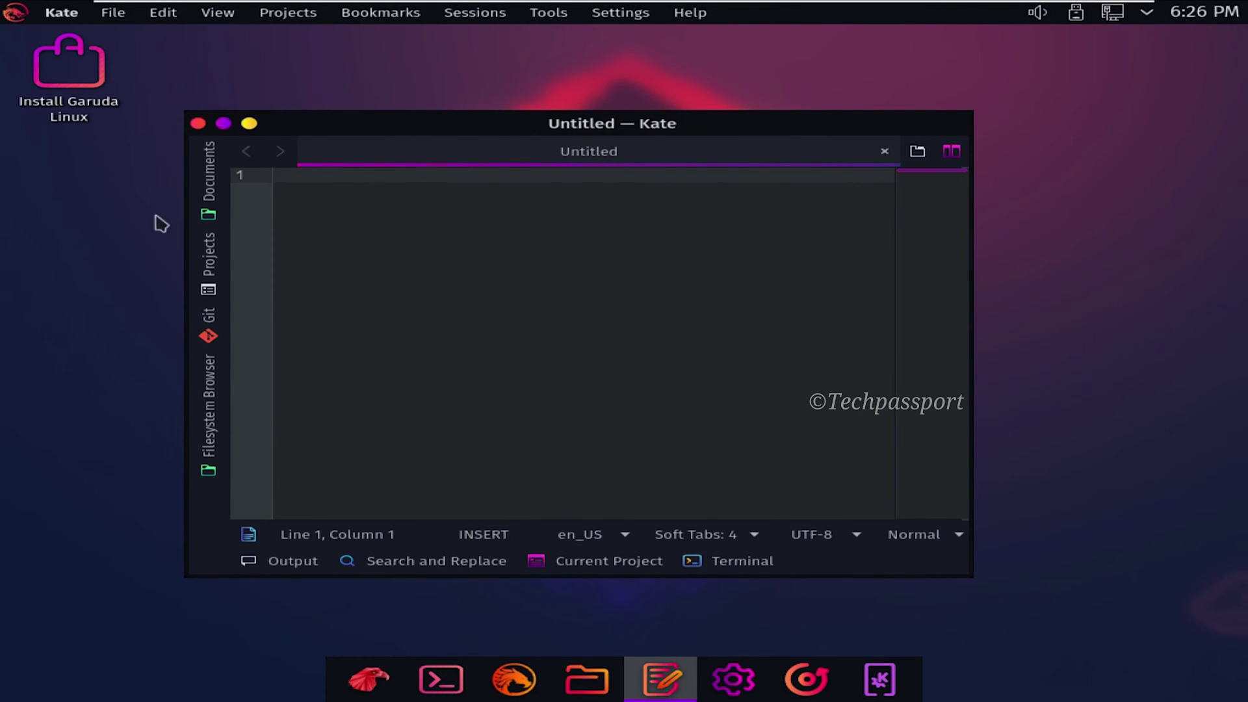
pyautogui.click(198, 124)
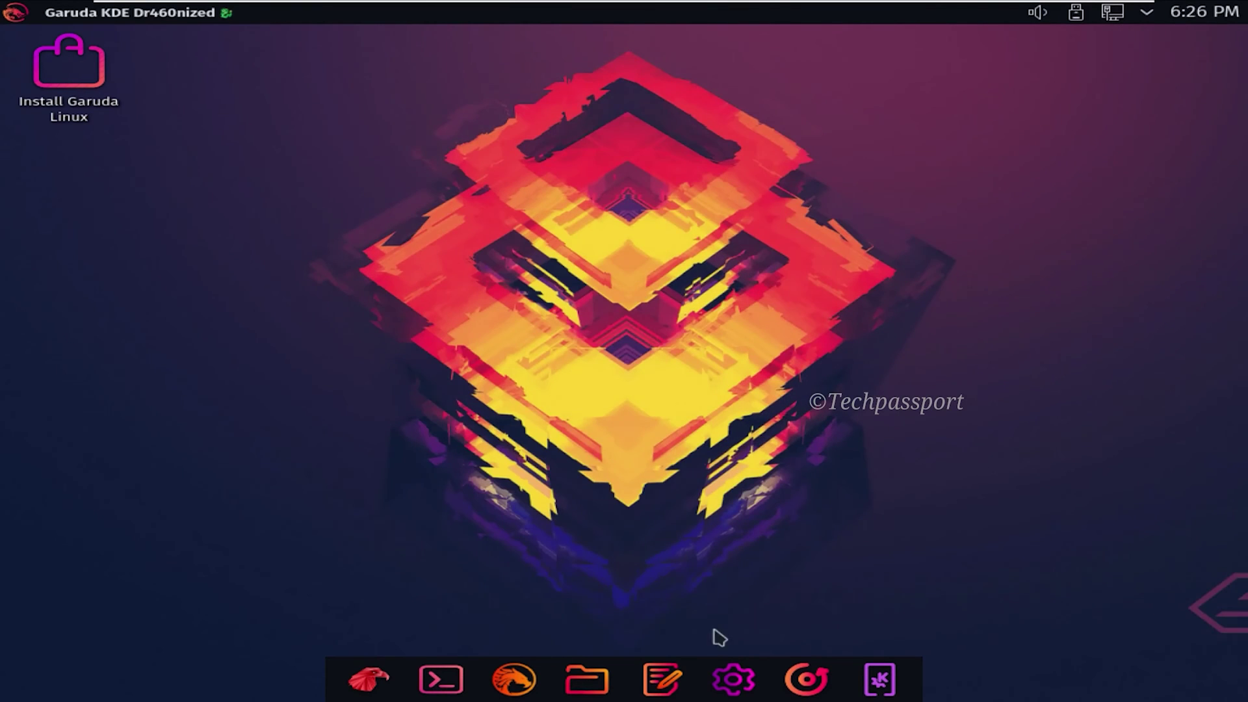
# Open System Settings, browse drivers, kernel, keyboard, language, locale, time and users, then Appearance.
pyautogui.click(729, 689)
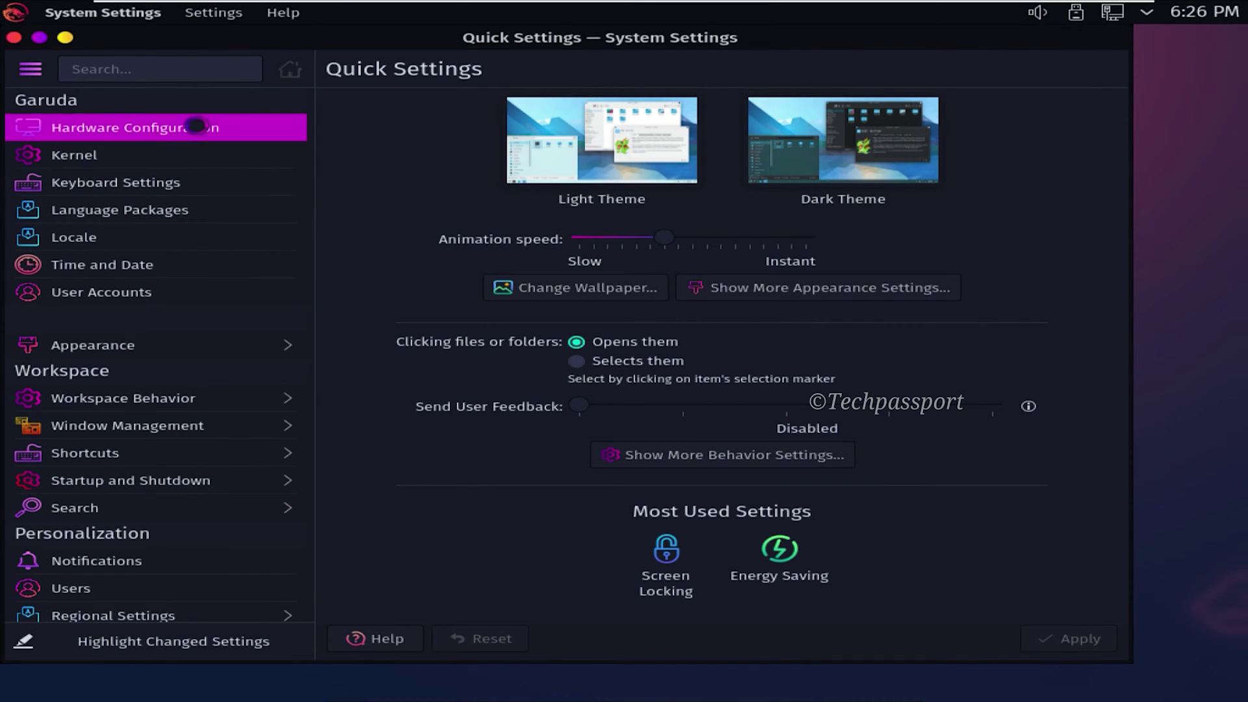
pyautogui.click(201, 130)
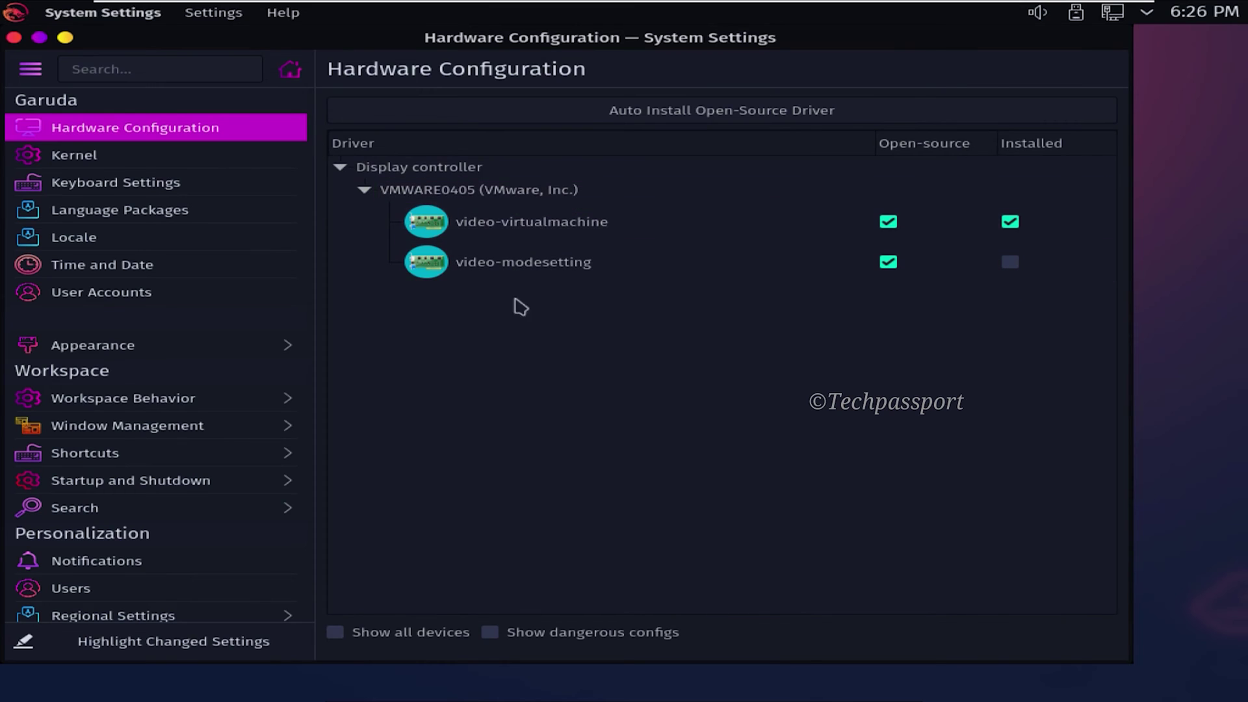
pyautogui.click(136, 162)
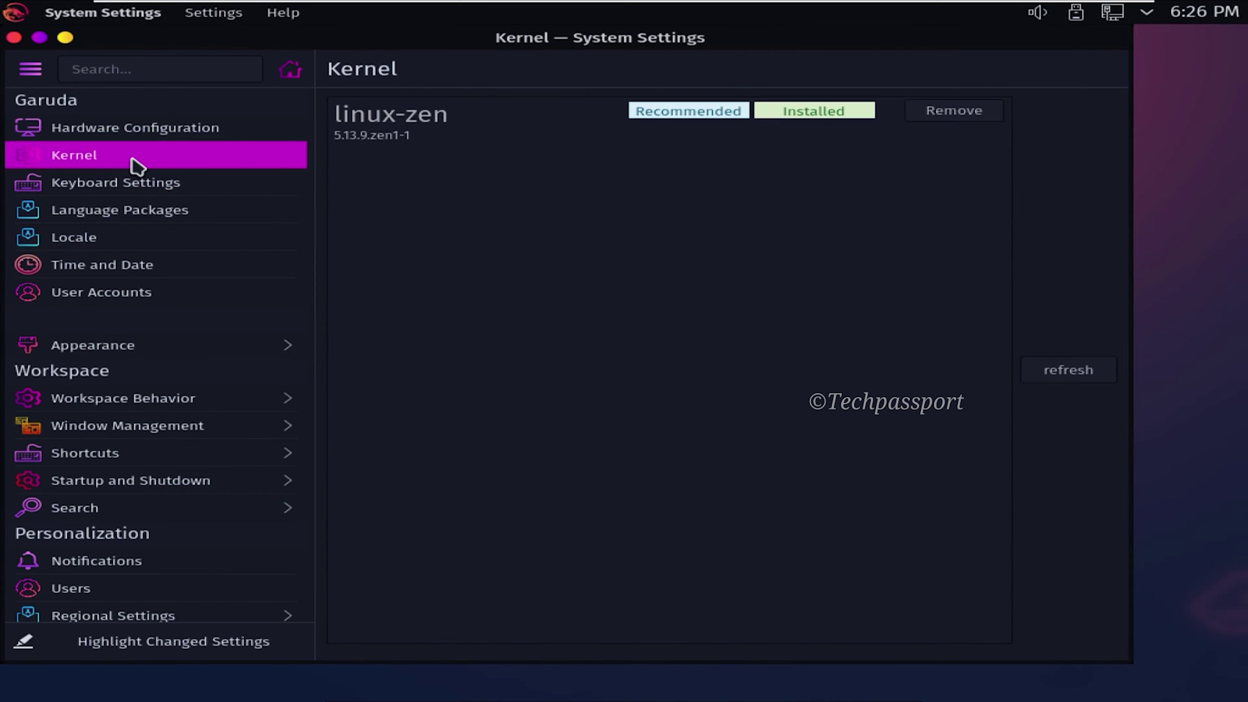
pyautogui.click(130, 185)
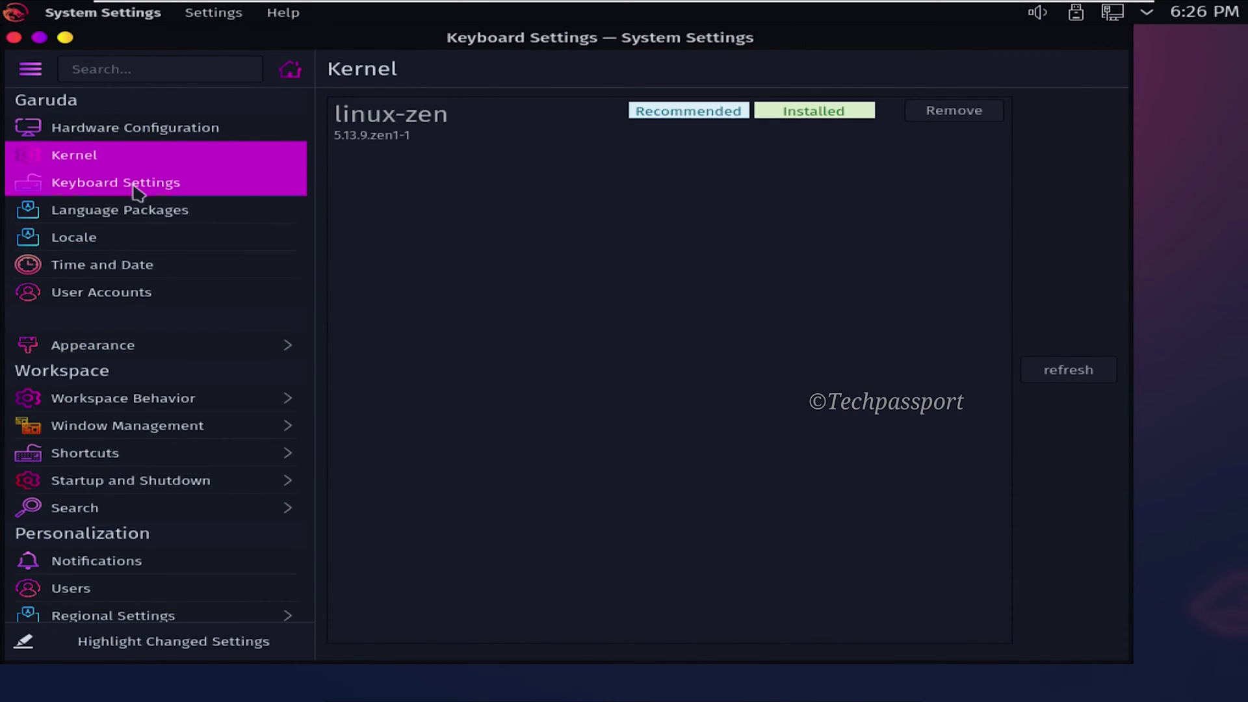
pyautogui.click(122, 209)
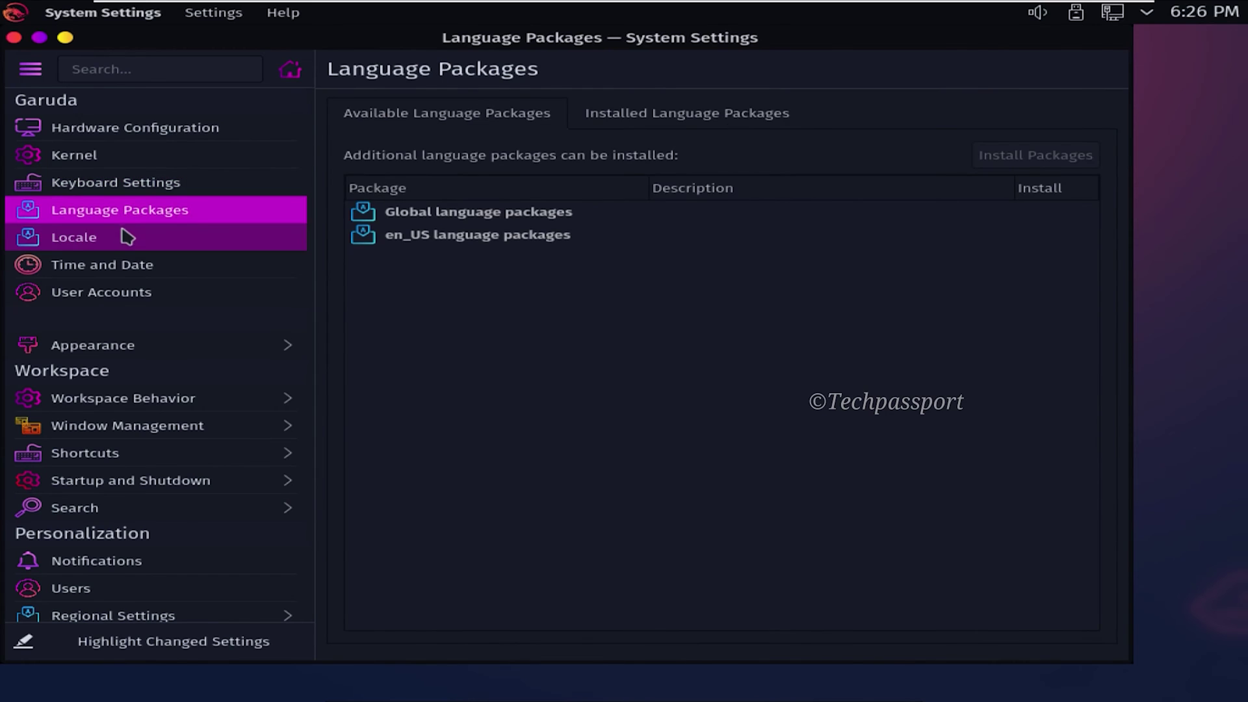
pyautogui.click(124, 238)
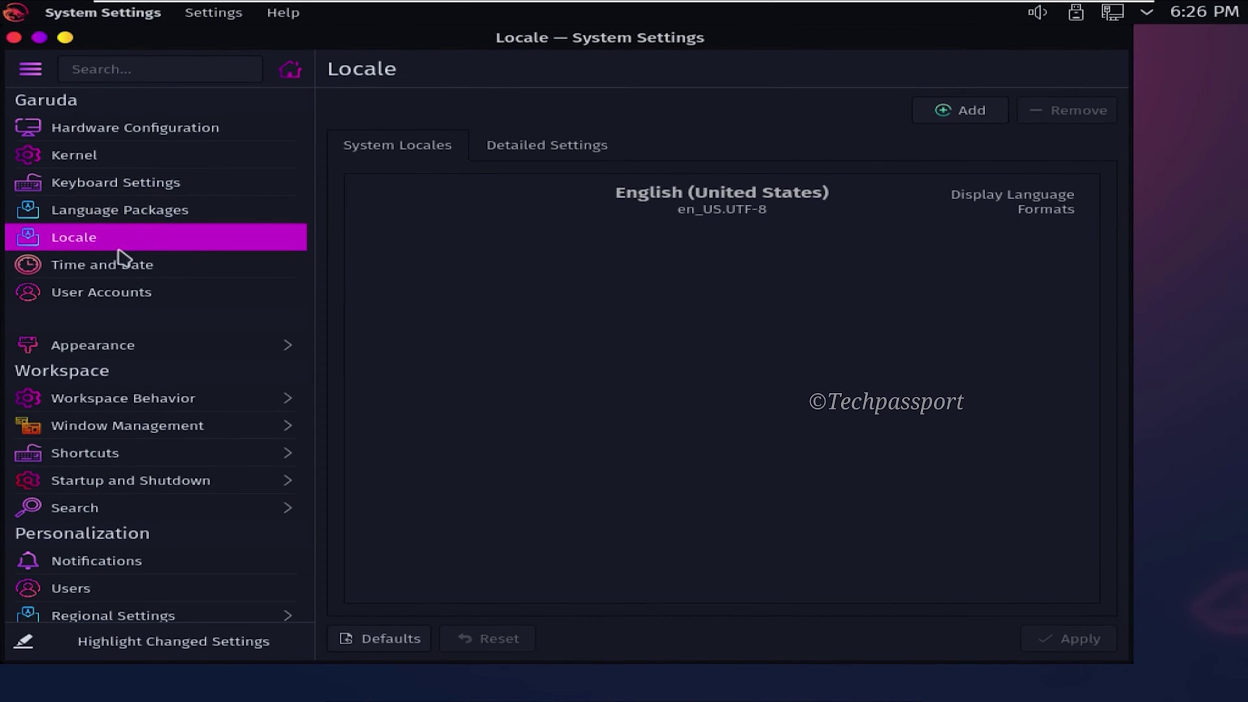
pyautogui.click(111, 275)
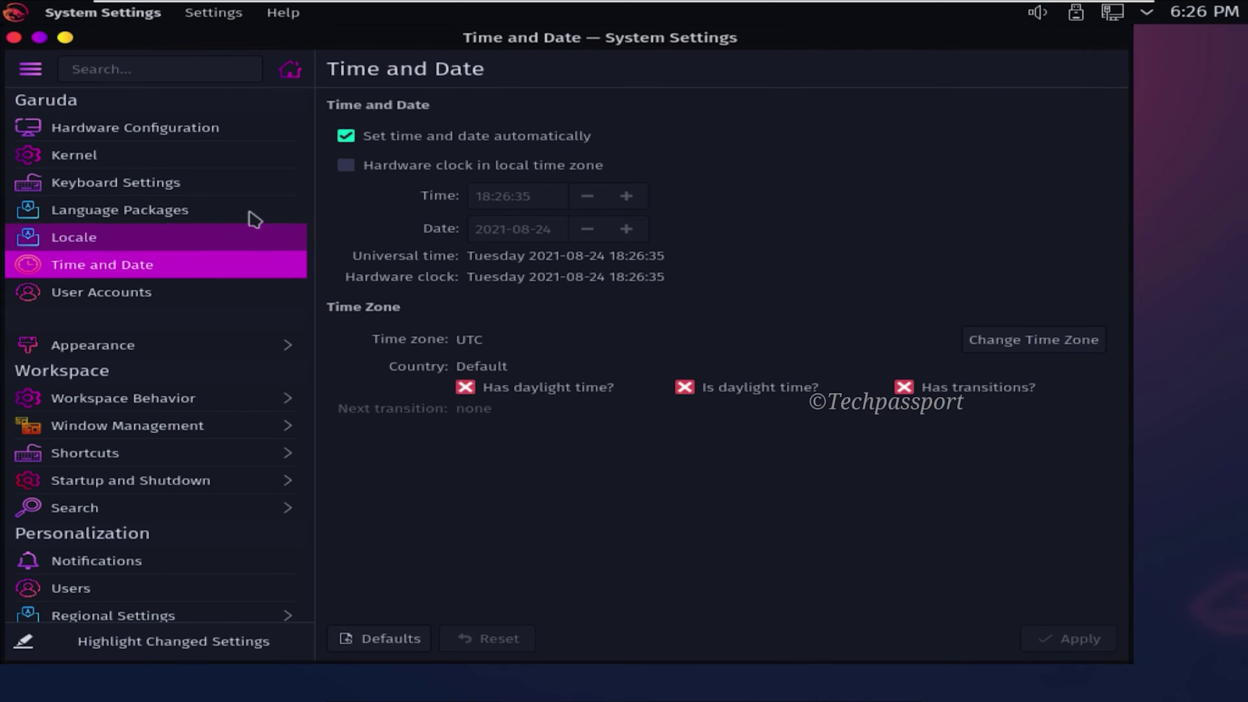
pyautogui.click(138, 297)
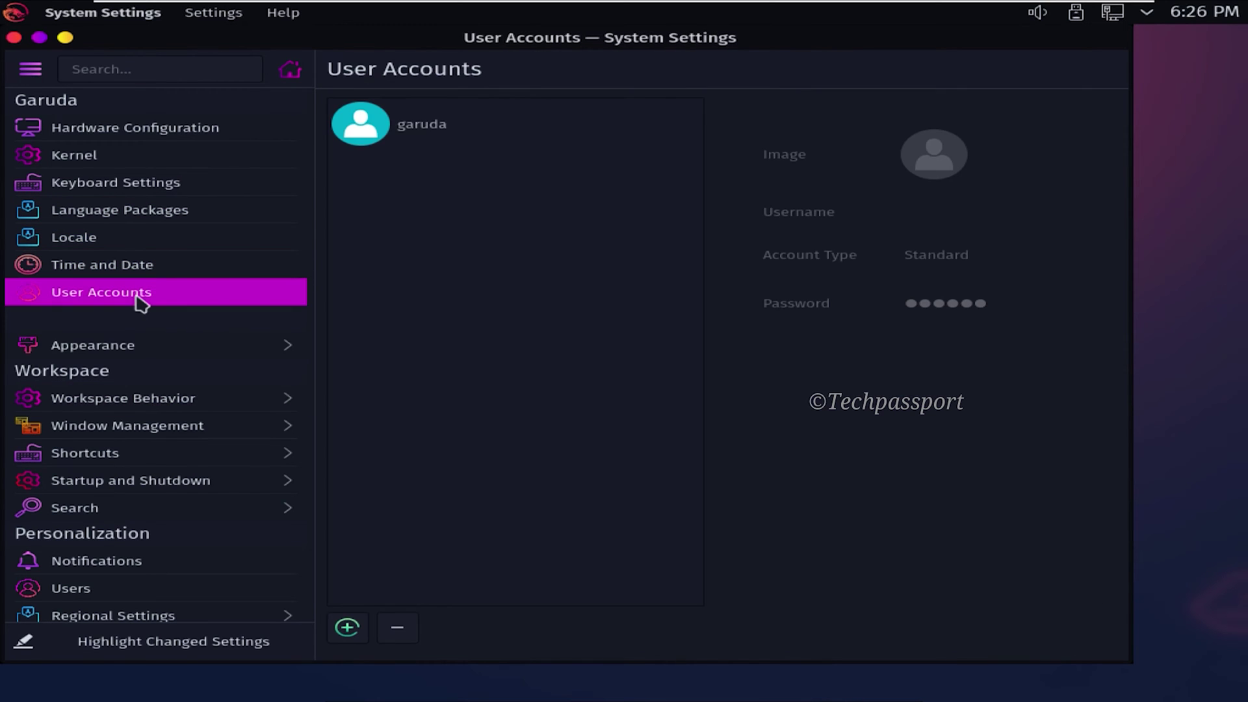
pyautogui.click(148, 348)
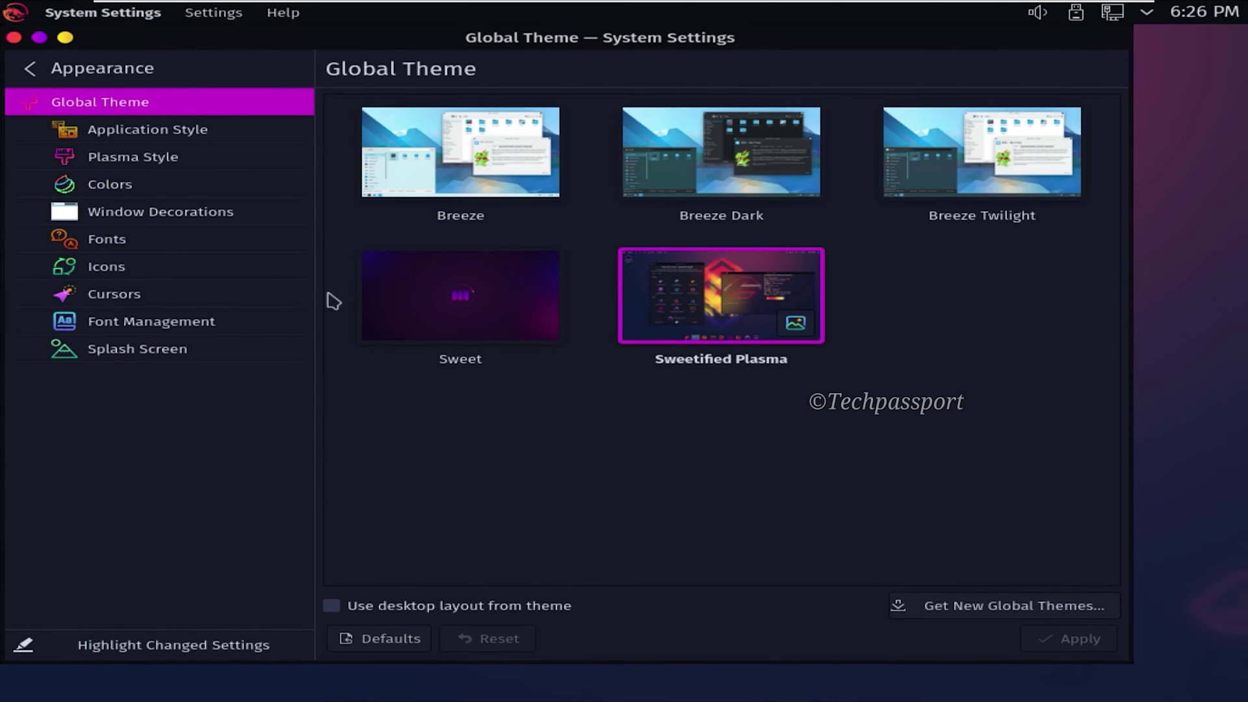
# Apply the Sweet global theme and return to the main settings categories.
pyautogui.click(428, 303)
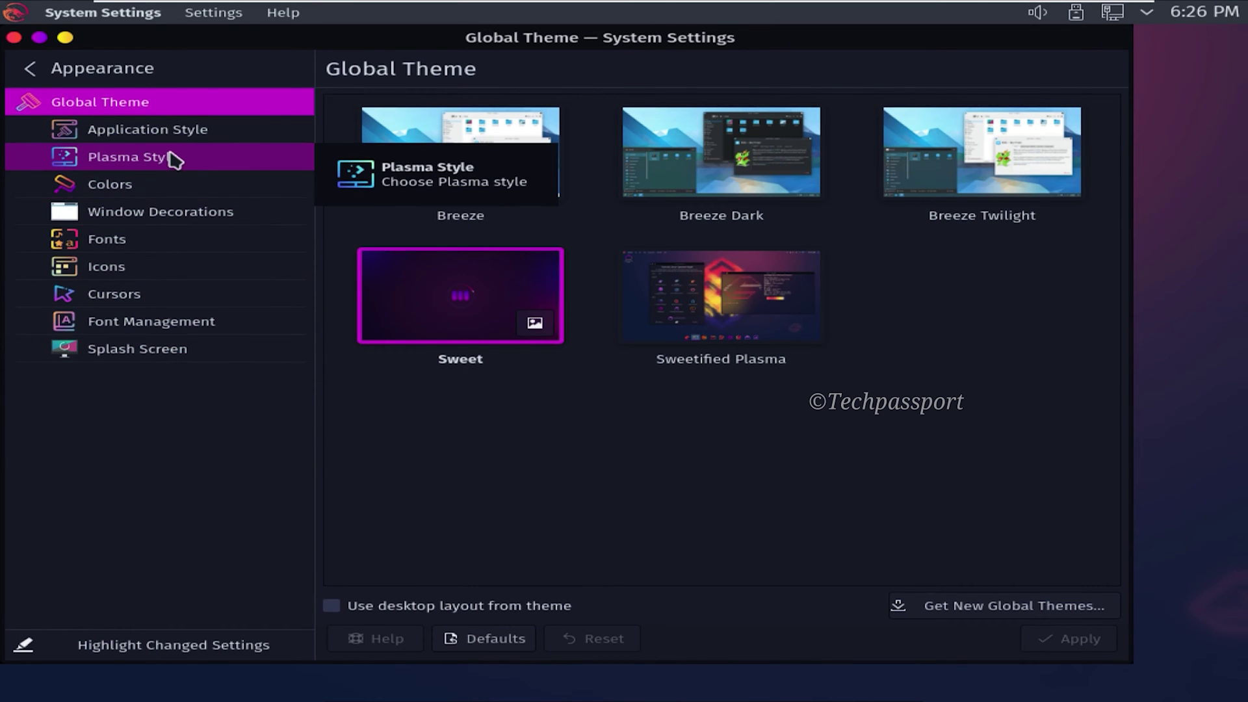
pyautogui.click(30, 74)
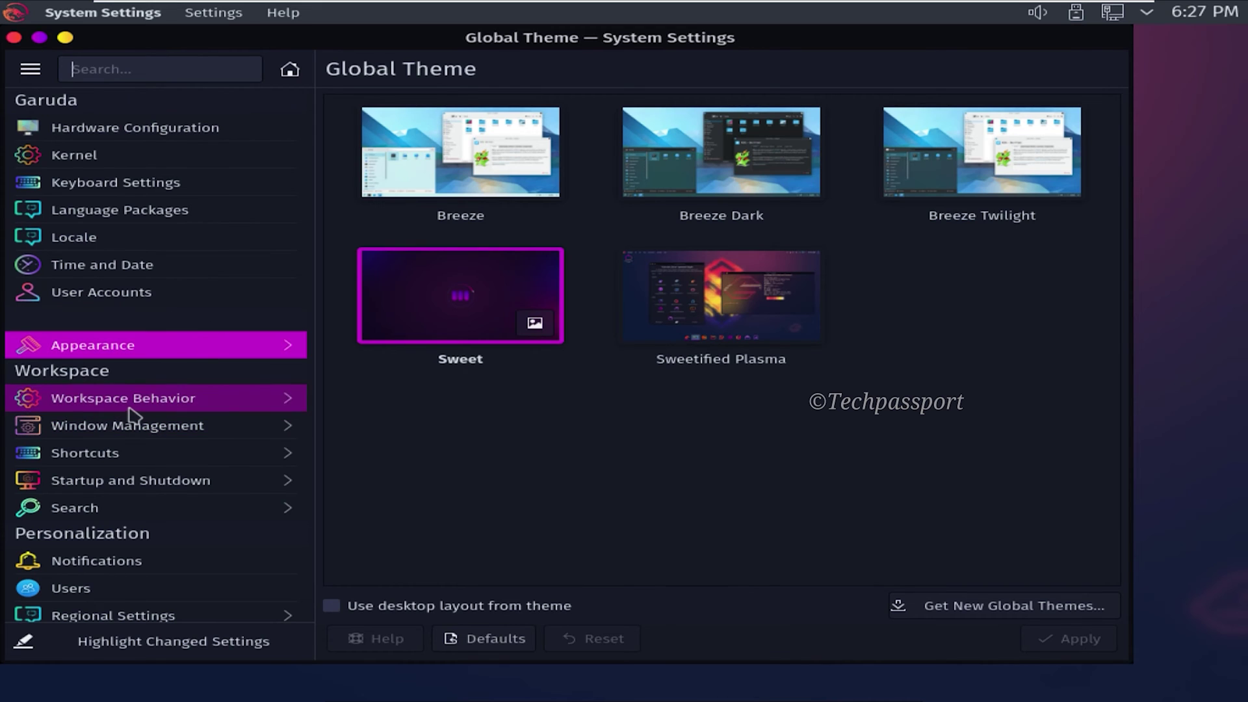
# Browse Workspace Behavior and Window Management's task switcher, KWin scripts and window rules pages.
pyautogui.click(162, 403)
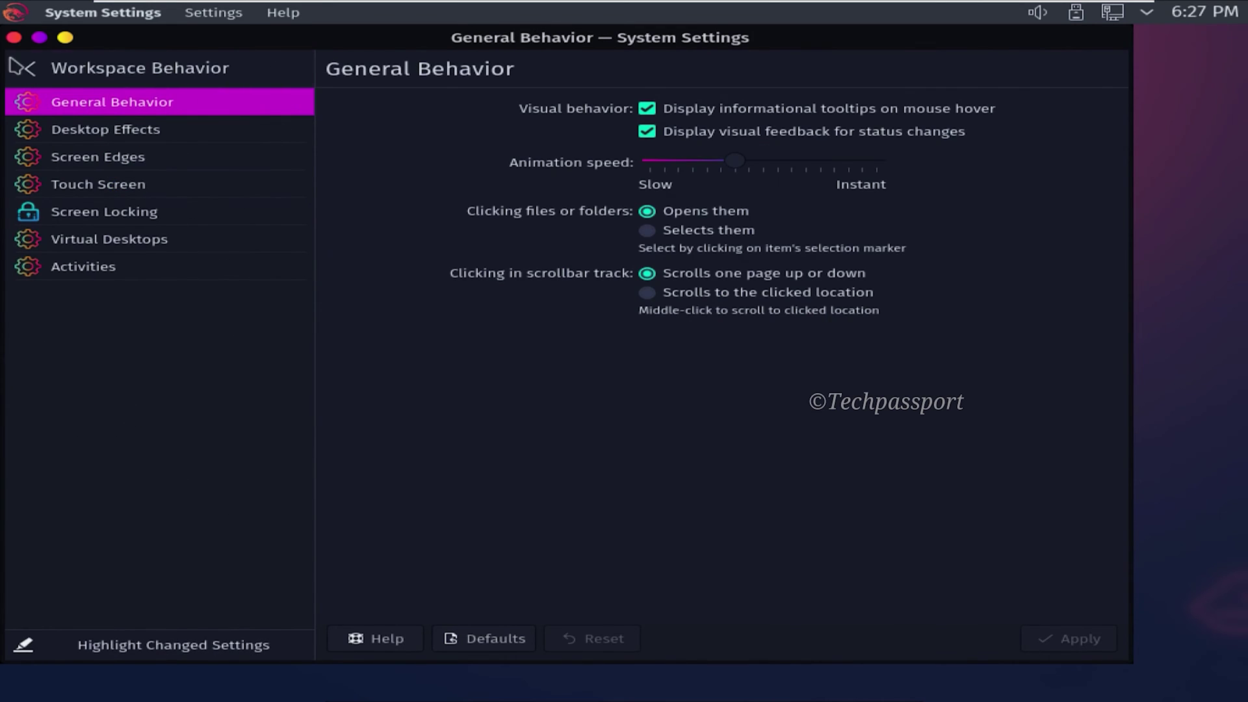
pyautogui.click(21, 68)
pyautogui.click(137, 434)
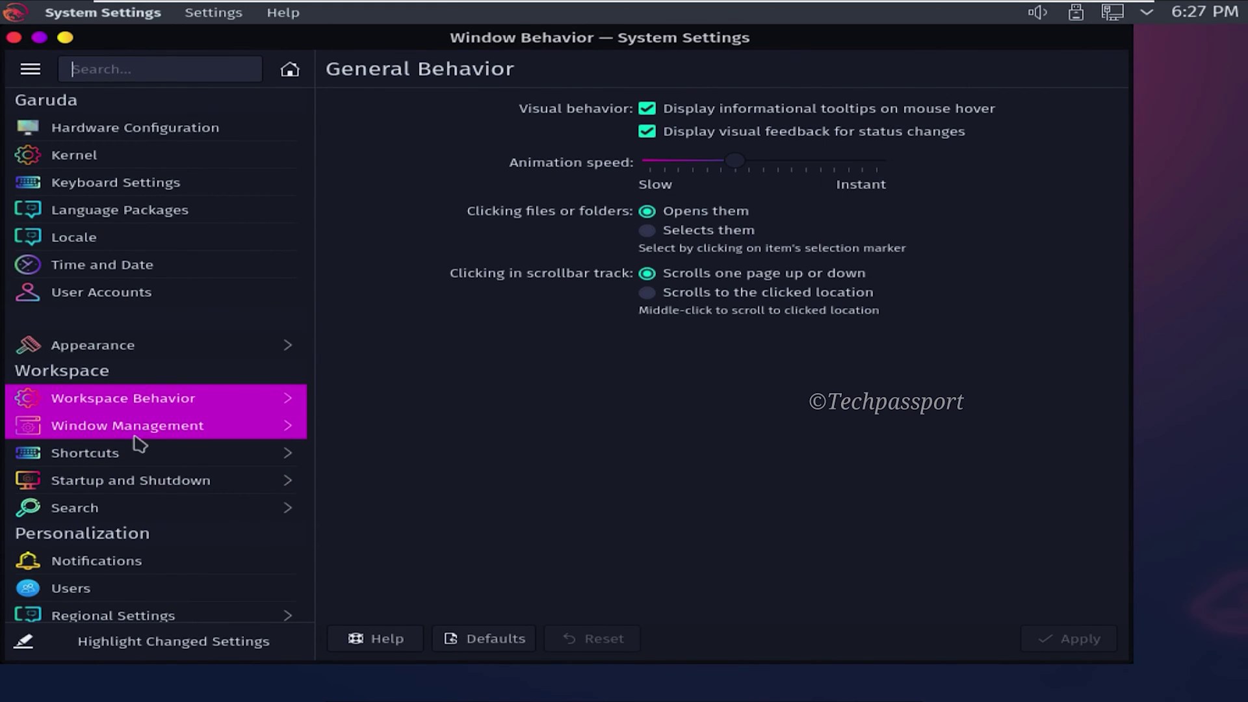
pyautogui.click(130, 136)
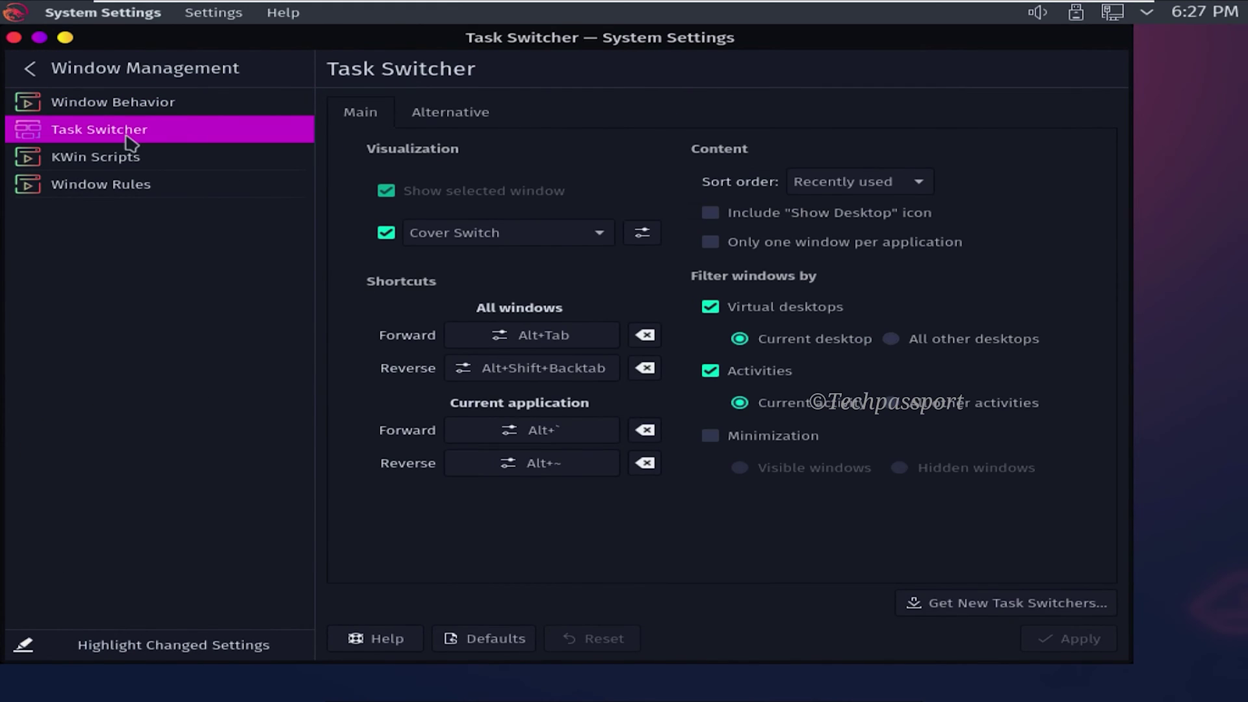
pyautogui.click(126, 158)
pyautogui.click(130, 185)
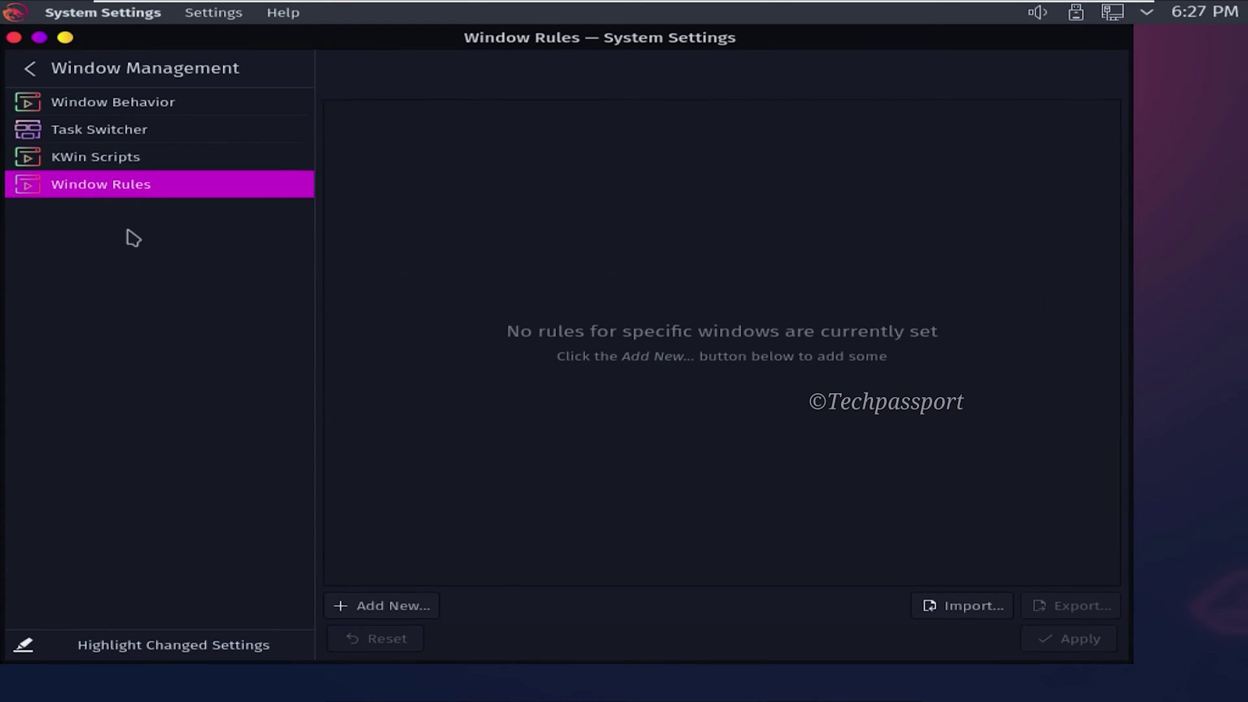
pyautogui.click(26, 69)
# Look through Shortcuts, Startup and Shutdown and Regional Settings, then close System Settings.
pyautogui.click(122, 455)
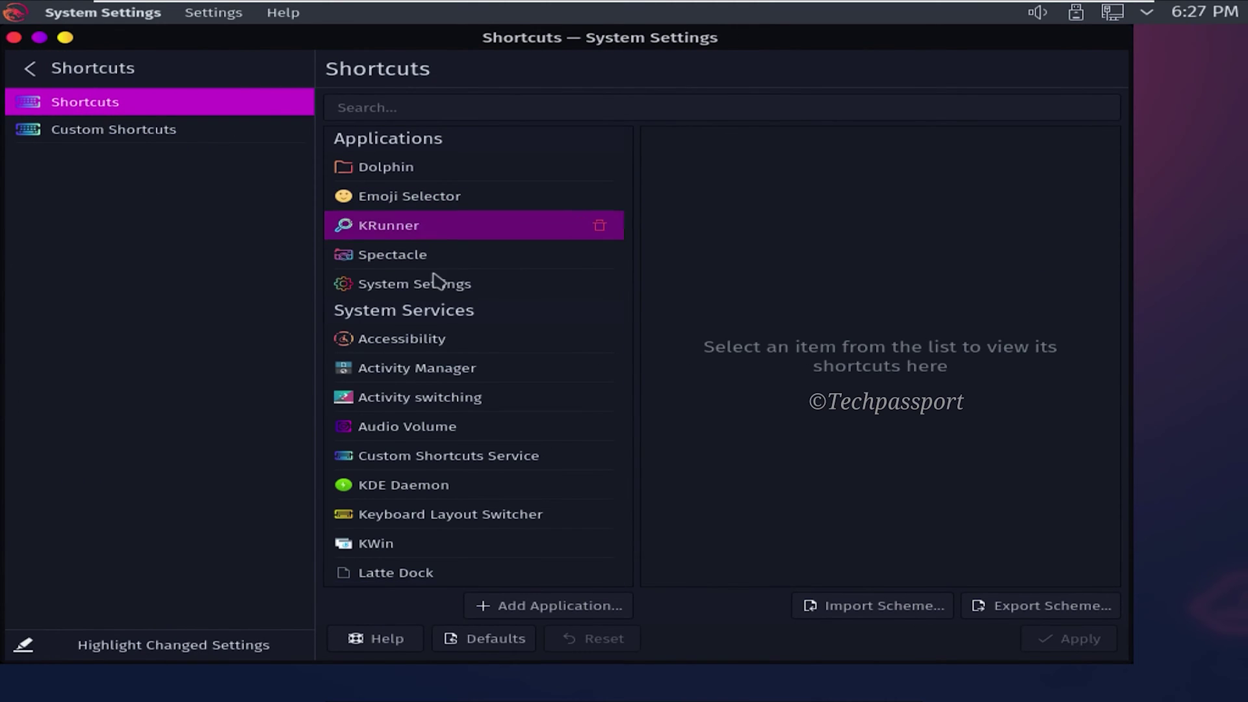
pyautogui.scroll(-1, 461, 358)
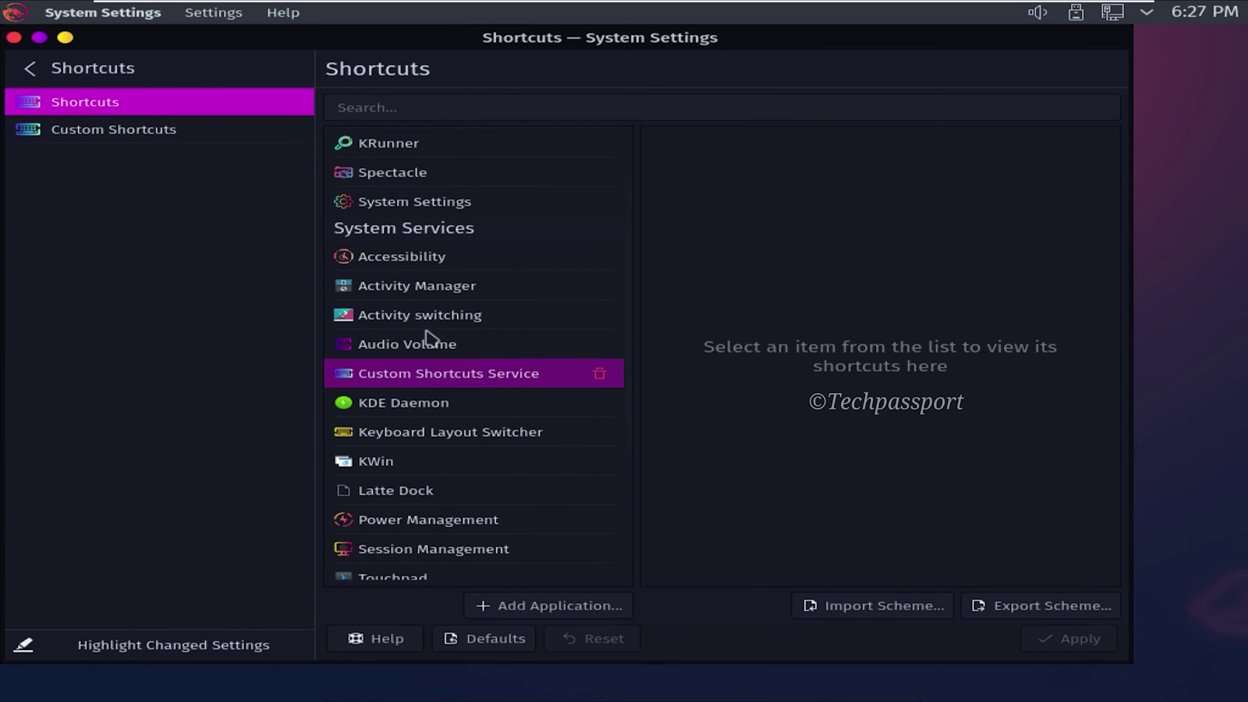
pyautogui.click(34, 70)
pyautogui.click(123, 491)
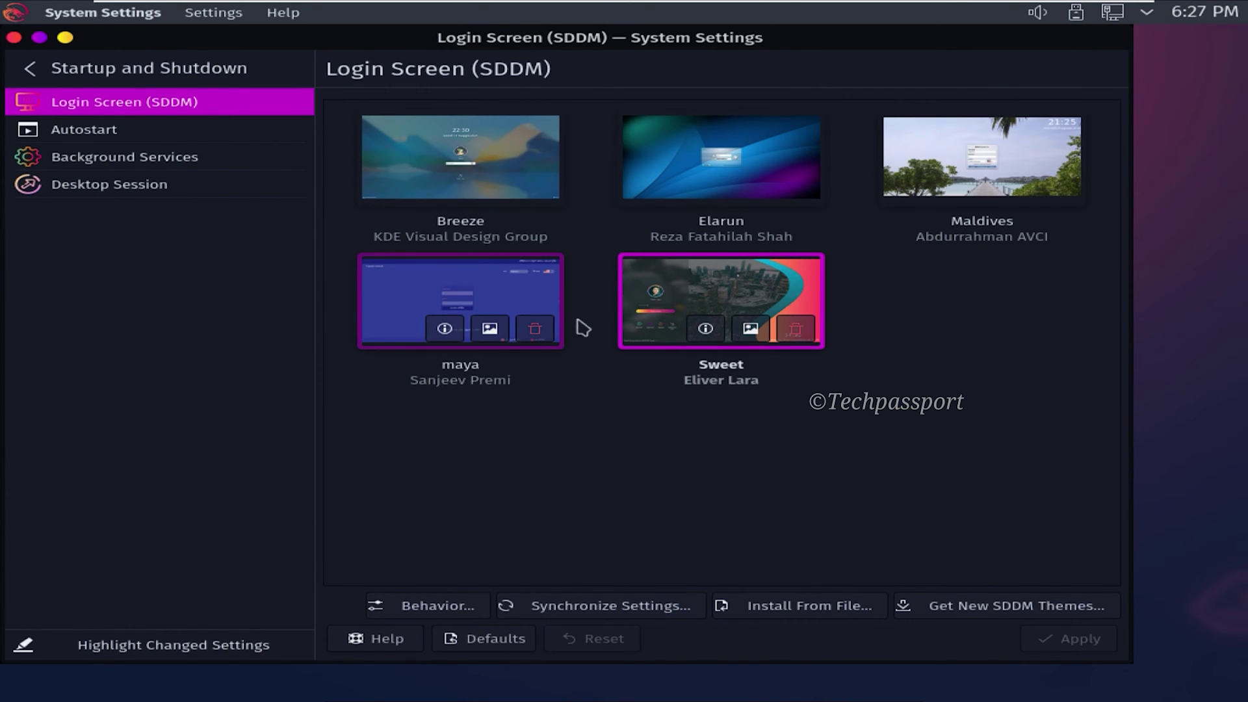
pyautogui.click(30, 68)
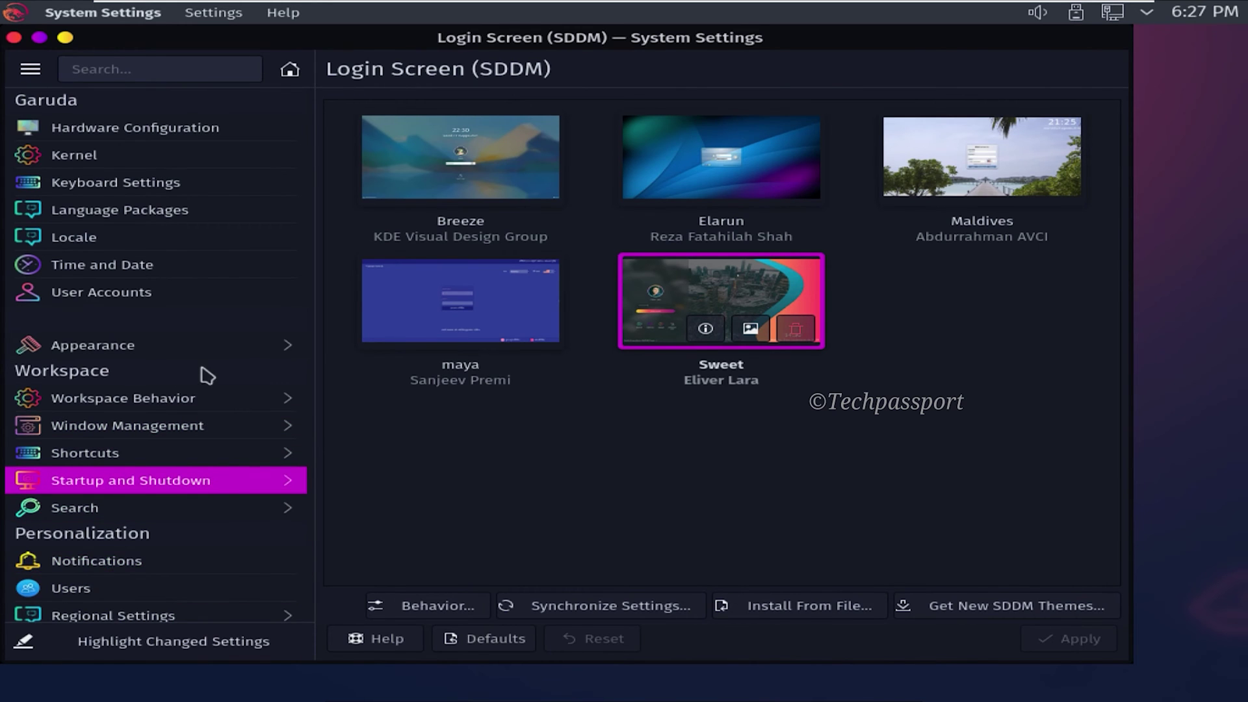
pyautogui.click(158, 616)
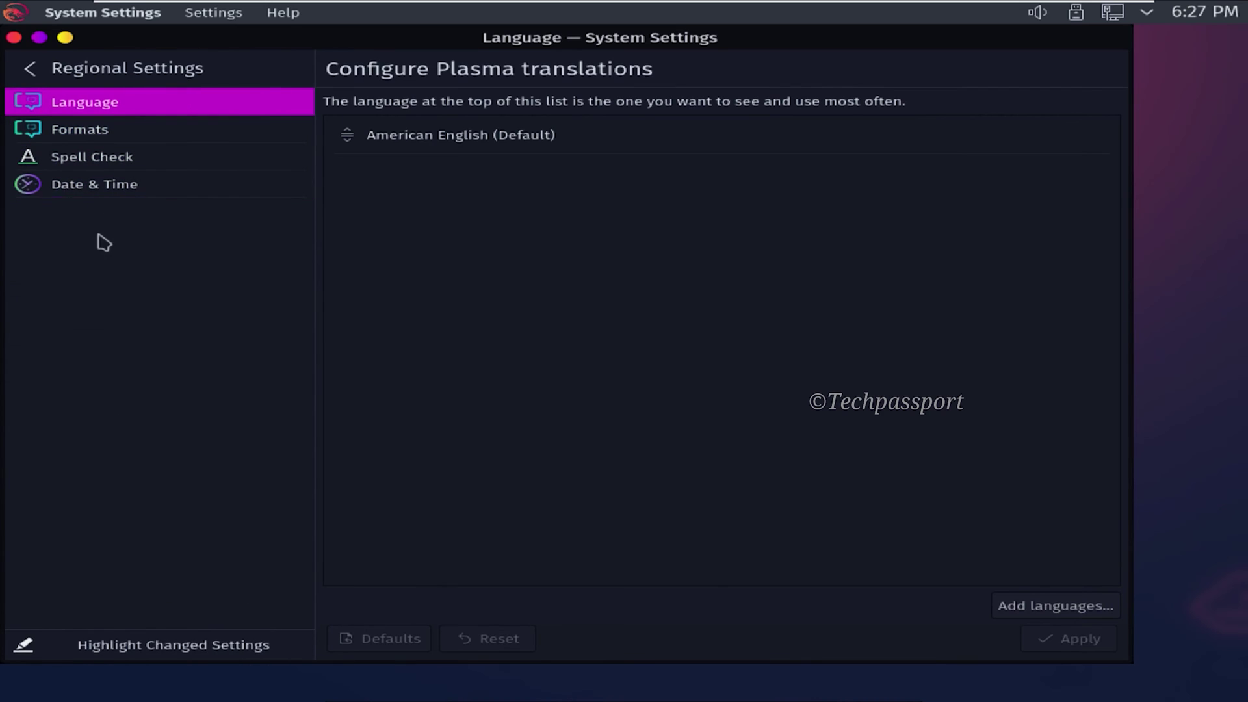
pyautogui.click(31, 70)
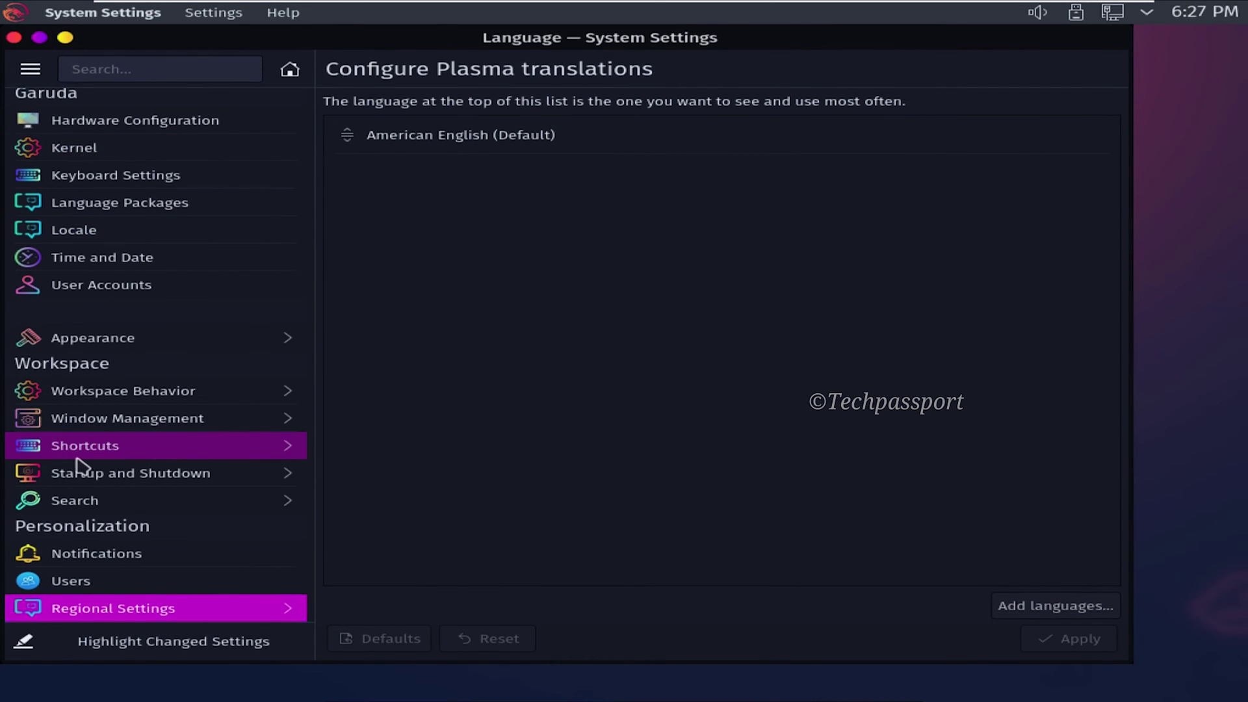
pyautogui.click(14, 37)
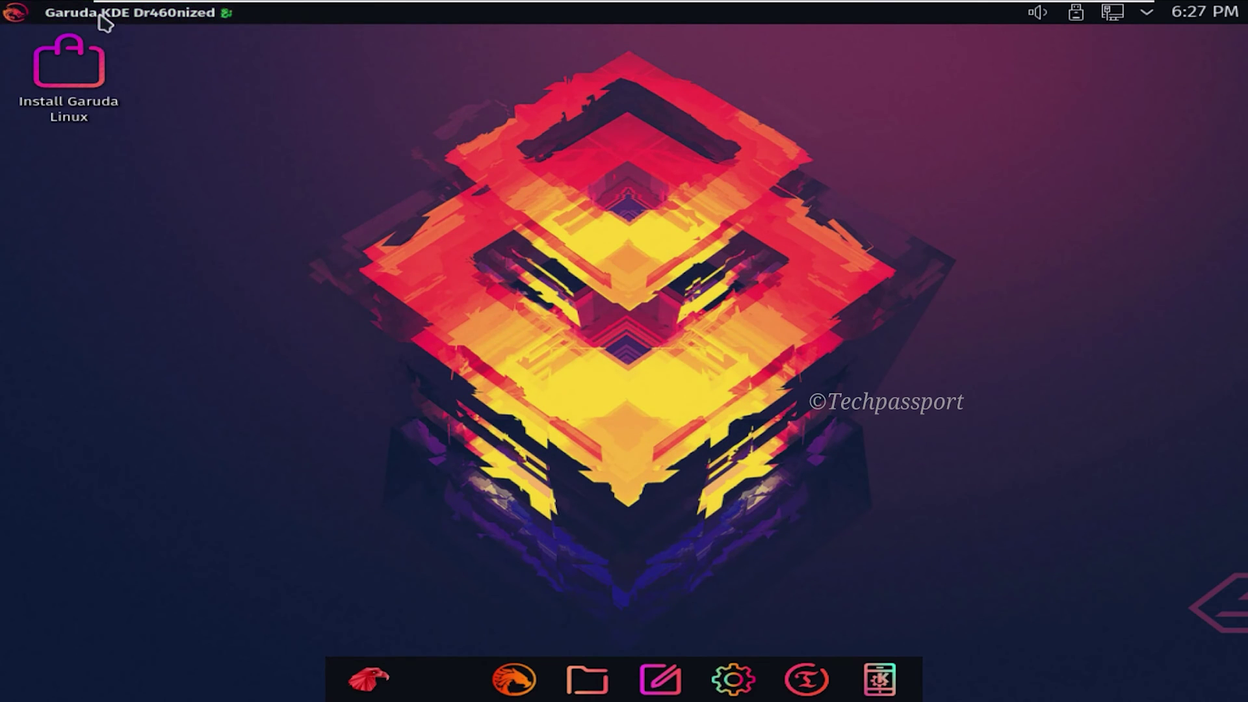
# Scroll the launcher's All Applications list down to W and launch Wifi Hotspot.
pyautogui.click(23, 13)
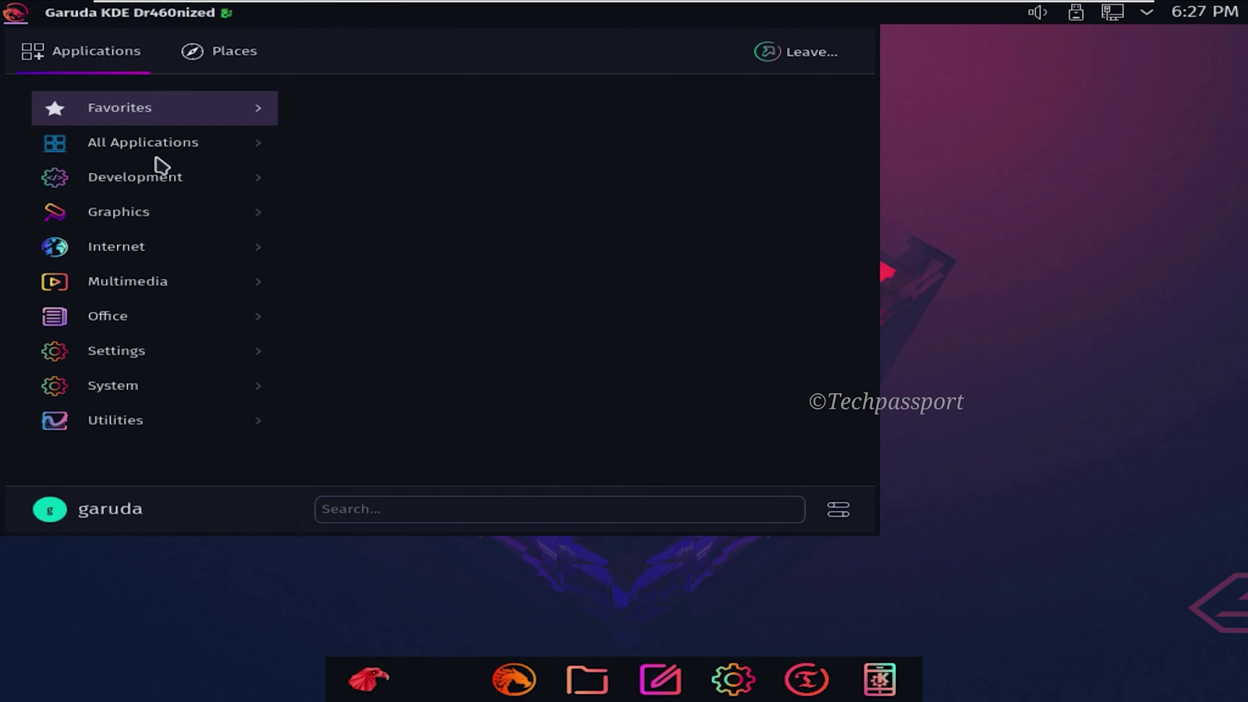
pyautogui.moveTo(187, 151)
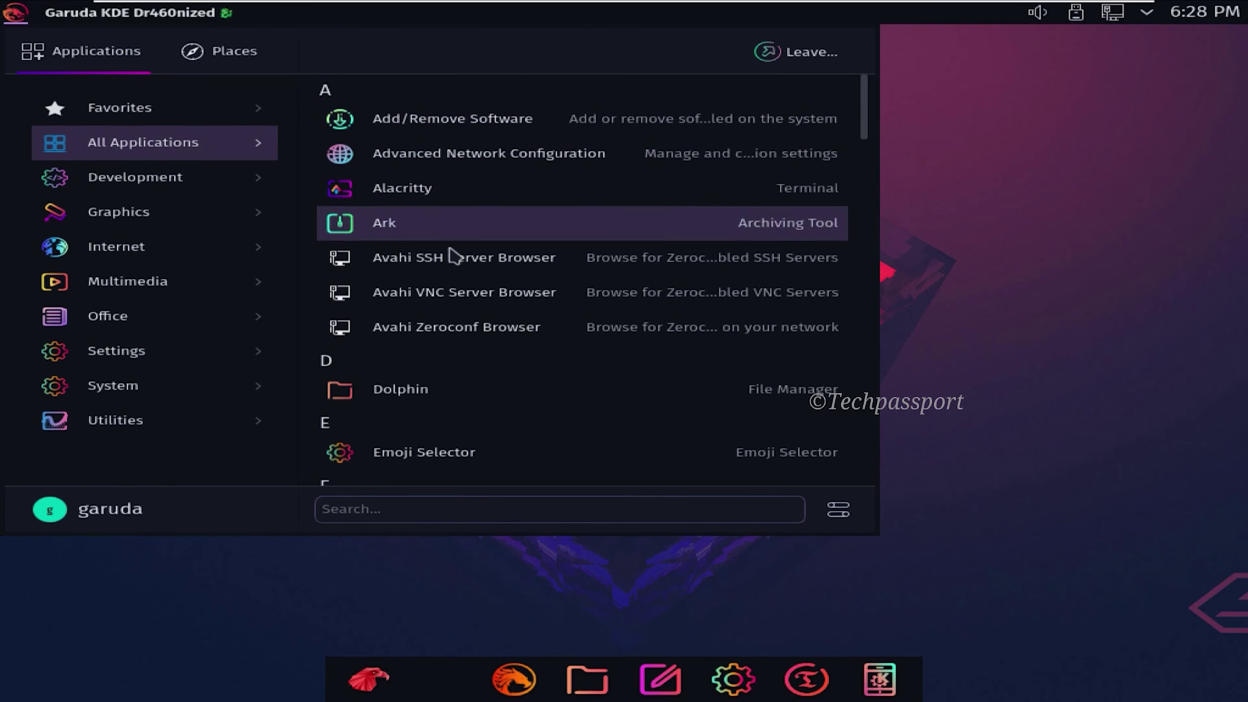
pyautogui.moveTo(866, 112); pyautogui.dragTo(863, 256)
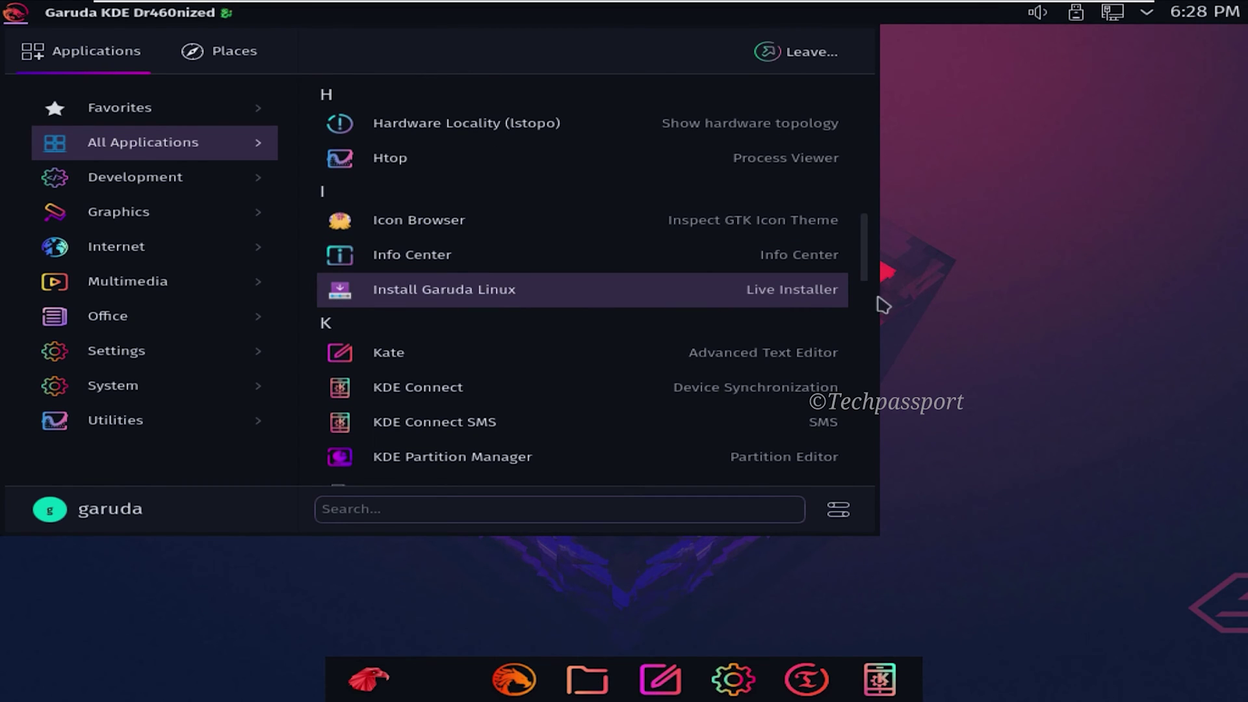
pyautogui.moveTo(866, 270); pyautogui.dragTo(869, 474)
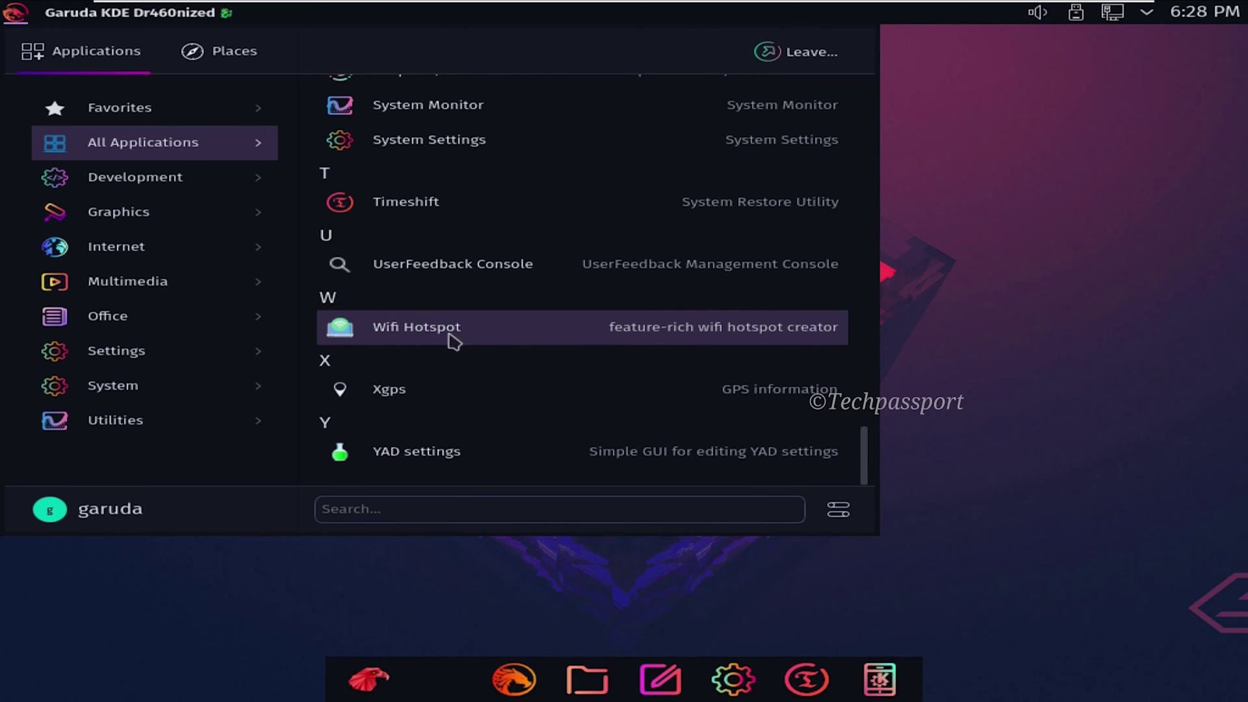
pyautogui.click(483, 333)
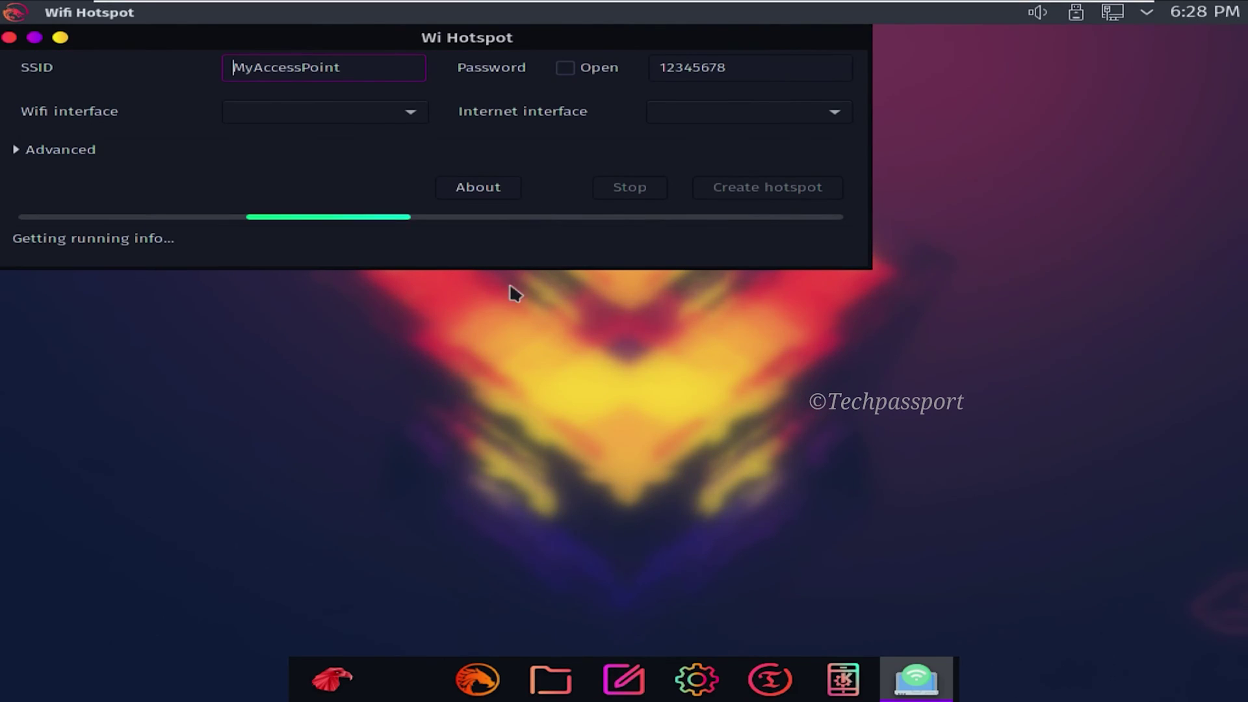
# Move the Wifi Hotspot window to the screen centre to review it, then close it.
pyautogui.moveTo(373, 47); pyautogui.dragTo(552, 200)
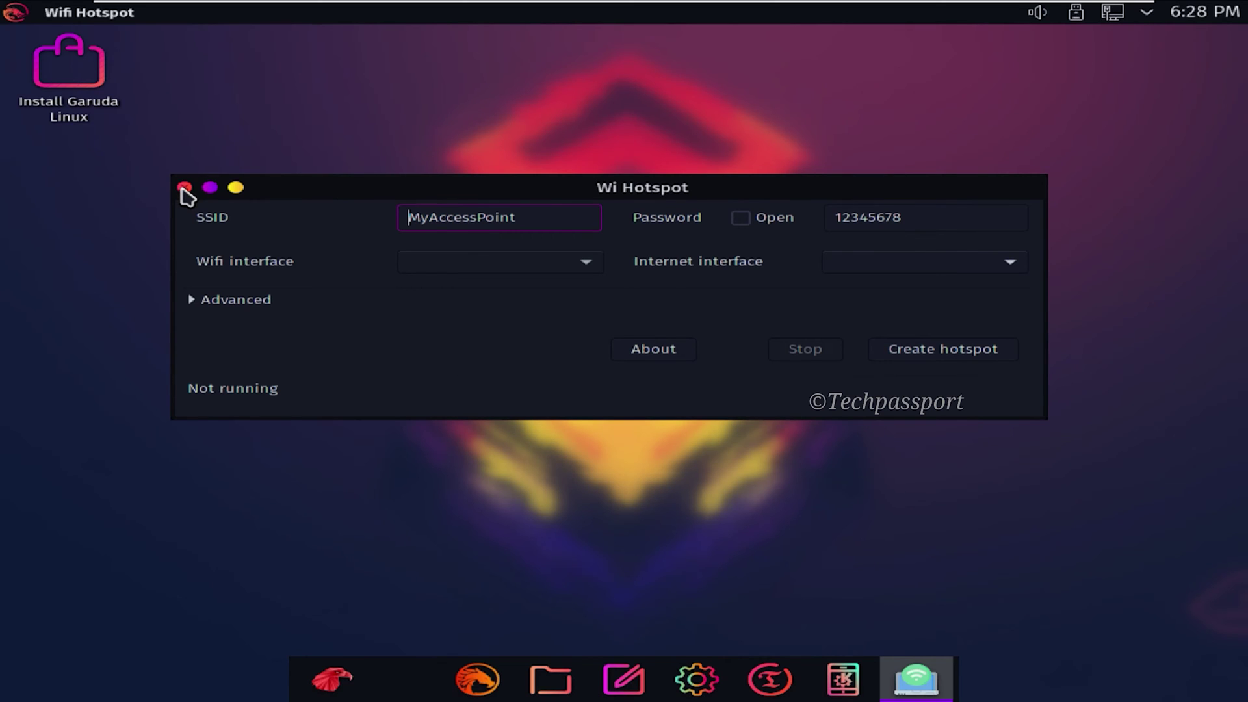
pyautogui.click(184, 188)
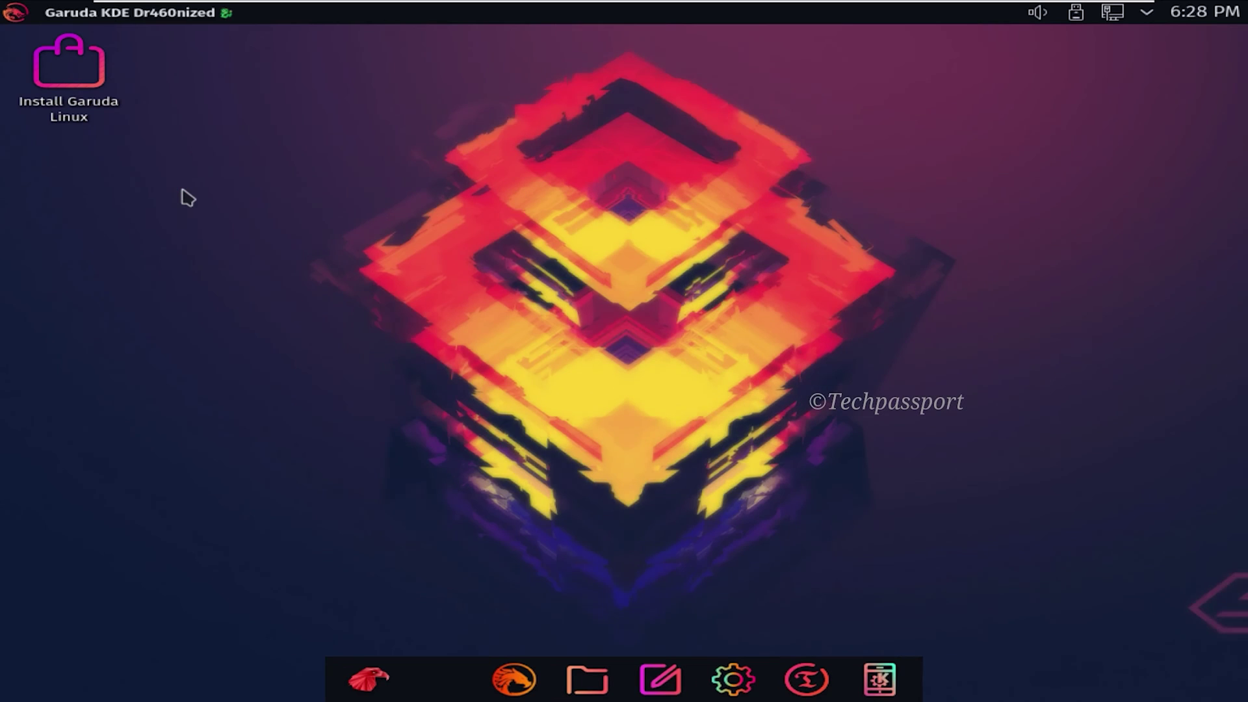
# Launch the Garuda installer and set the time zone to Asia/Dhaka via Bangladesh on the map.
pyautogui.doubleClick(88, 102)
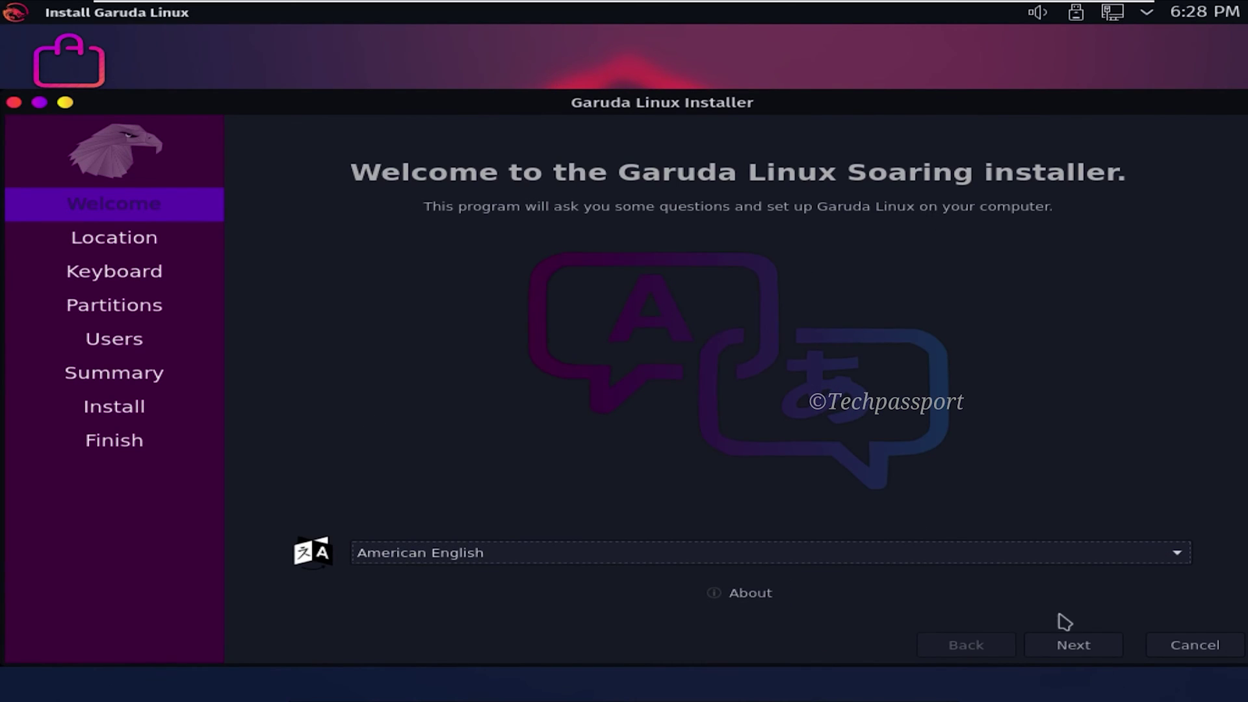
pyautogui.click(1092, 650)
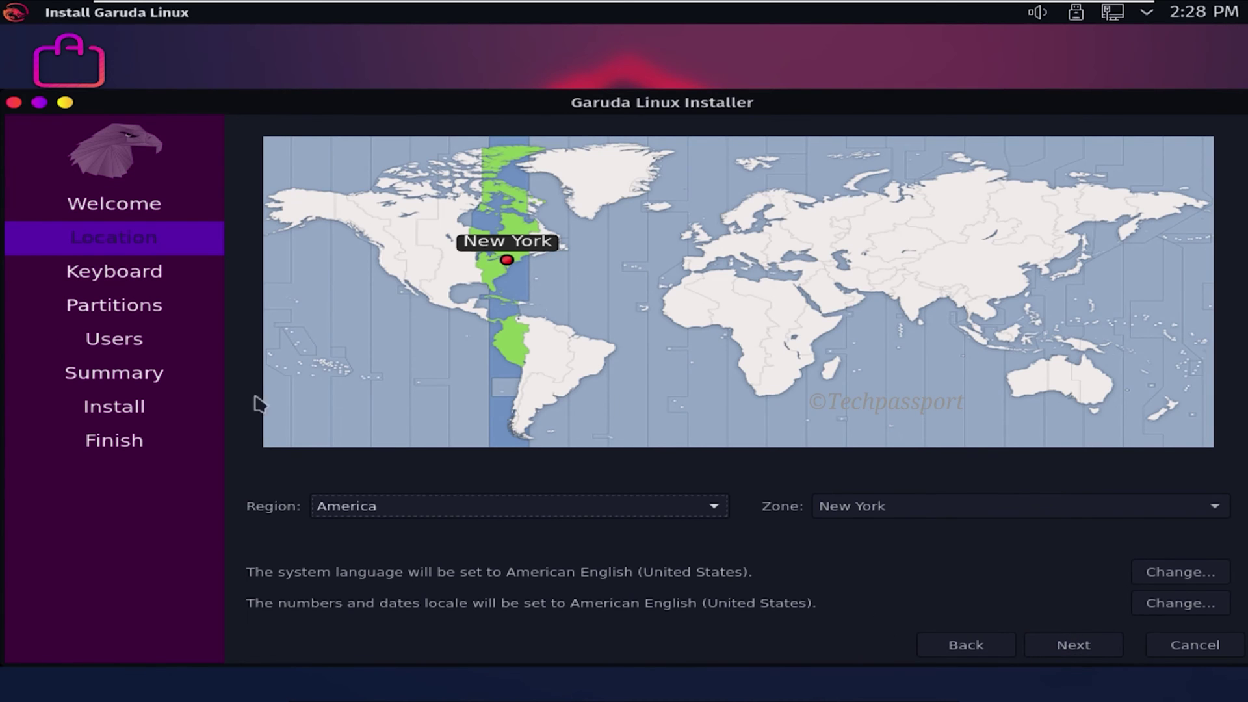
pyautogui.click(946, 301)
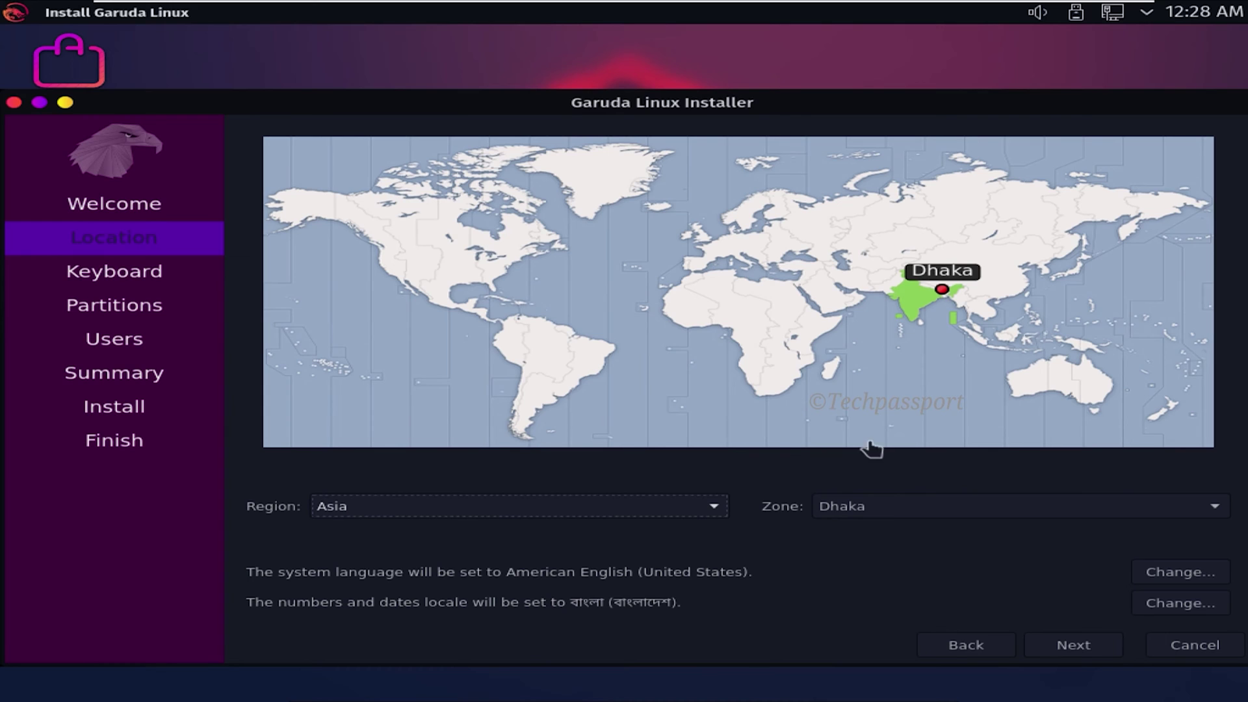
pyautogui.click(1102, 653)
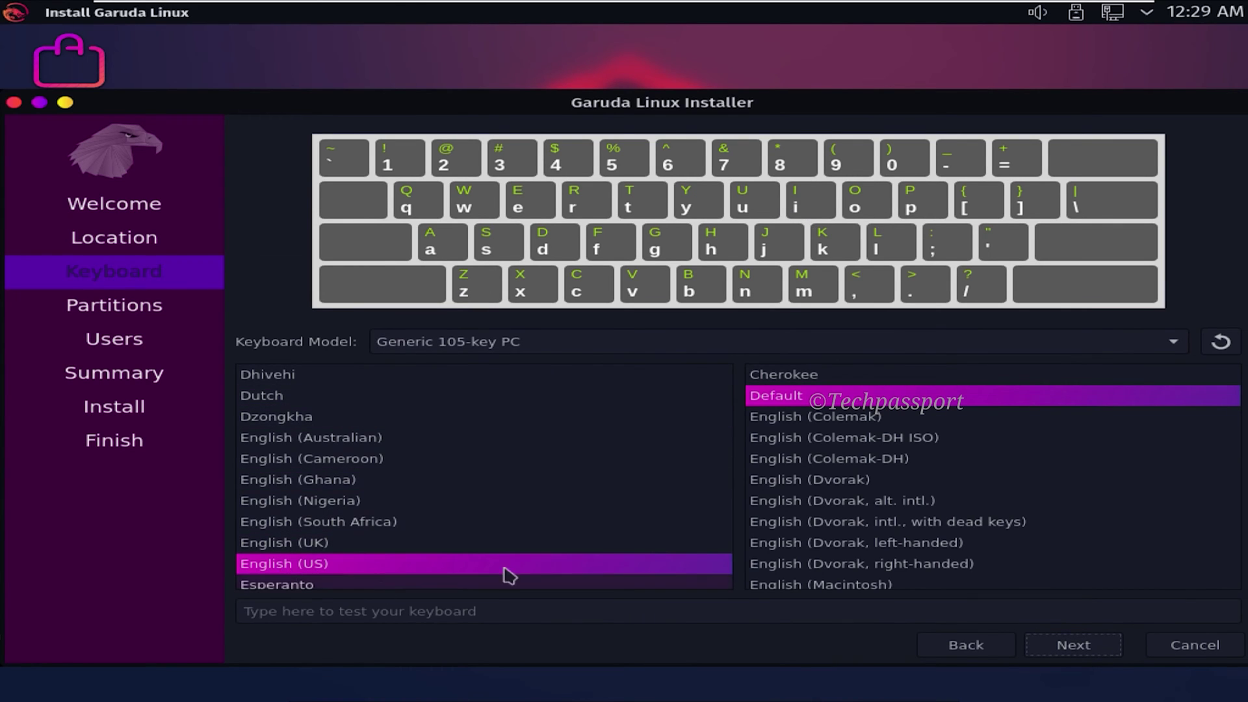
# Keep the English (US) keyboard and set partitioning to erase the 80 GiB disk with No Swap.
pyautogui.click(1076, 650)
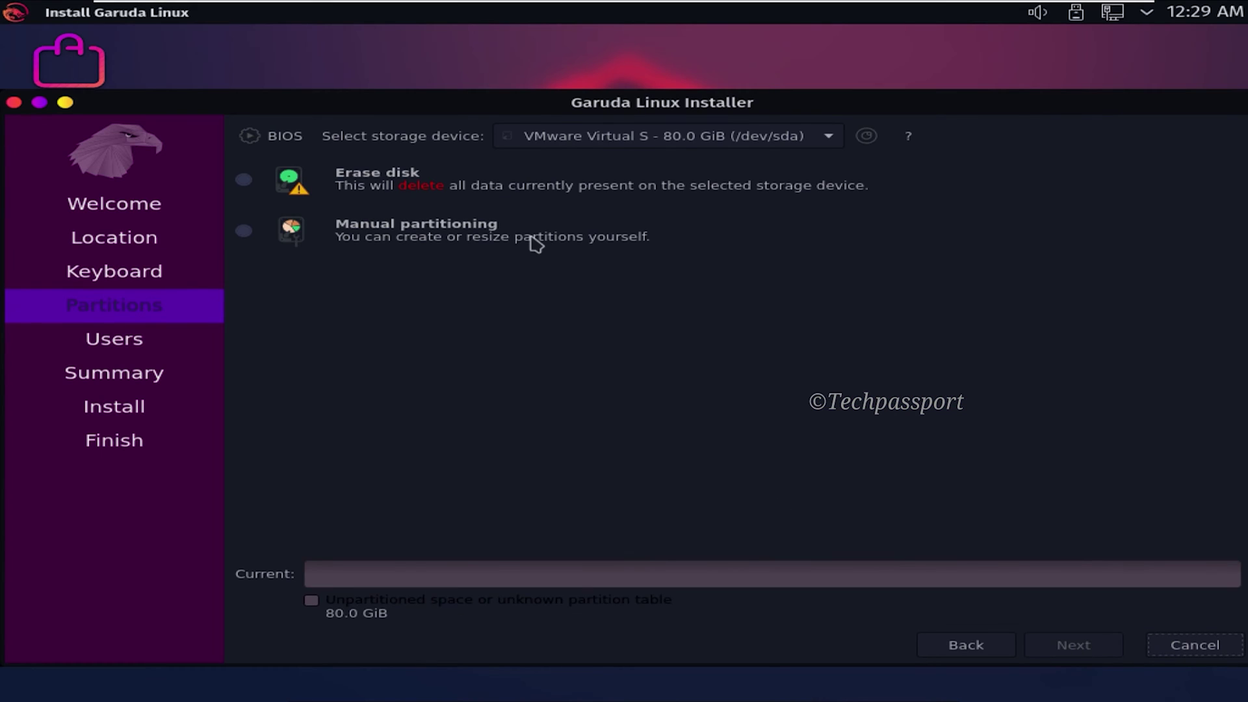
pyautogui.click(244, 181)
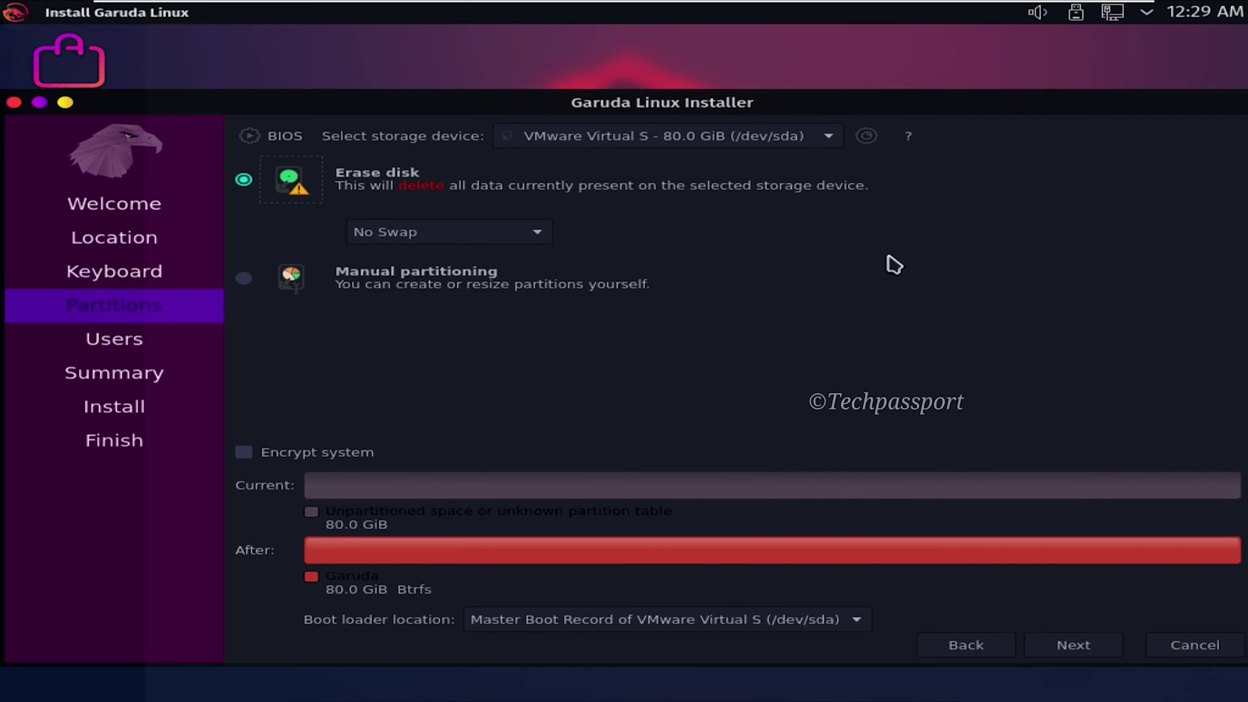
pyautogui.click(536, 238)
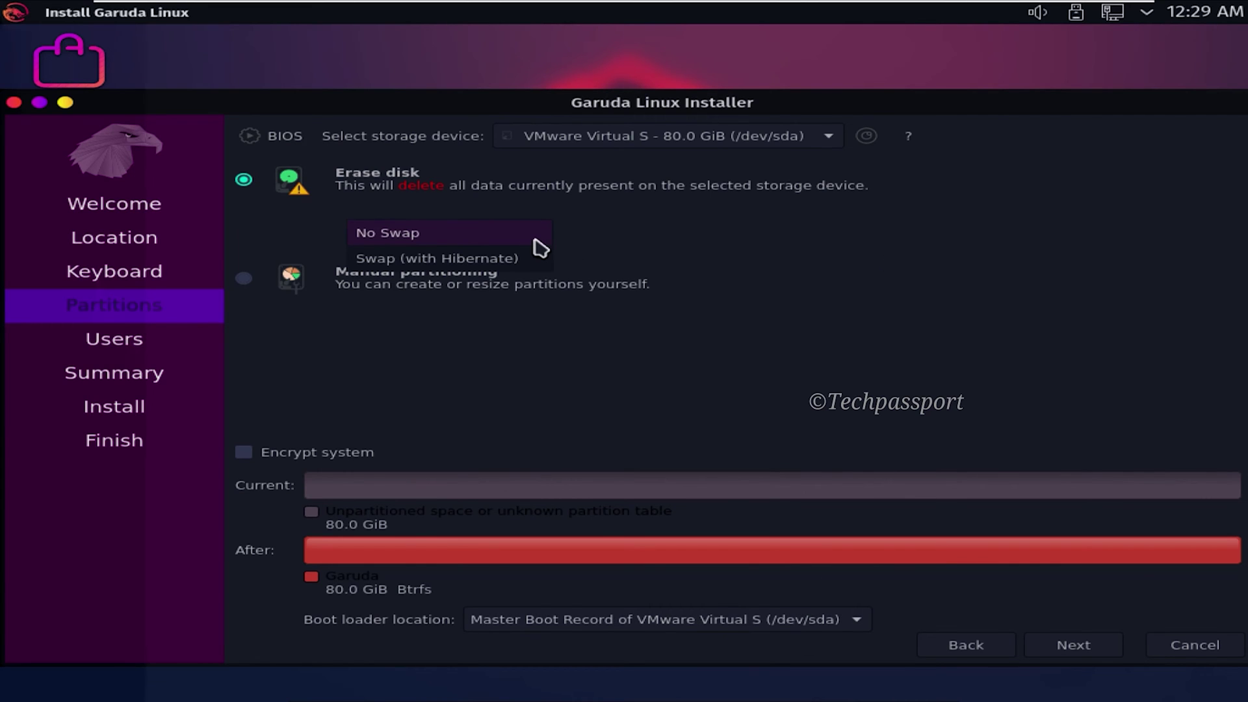
pyautogui.click(961, 372)
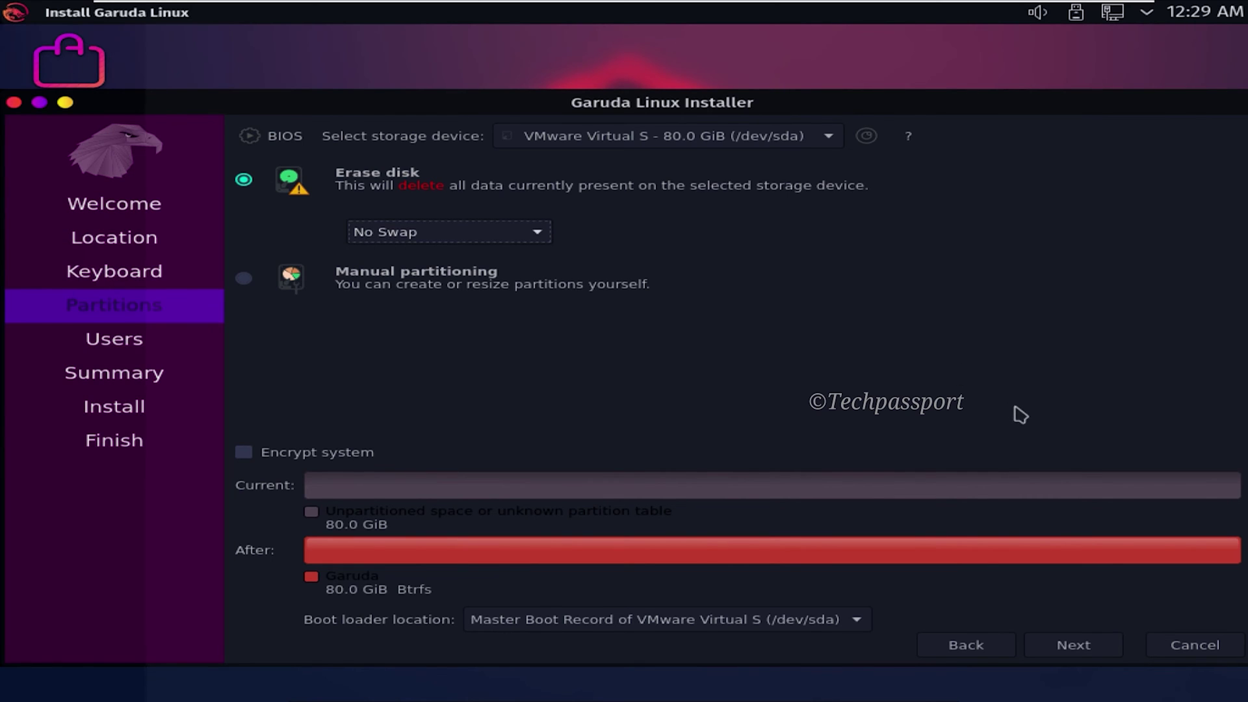
# Enter the user's full name and change the computer name to end in 'pc'.
pyautogui.click(1082, 652)
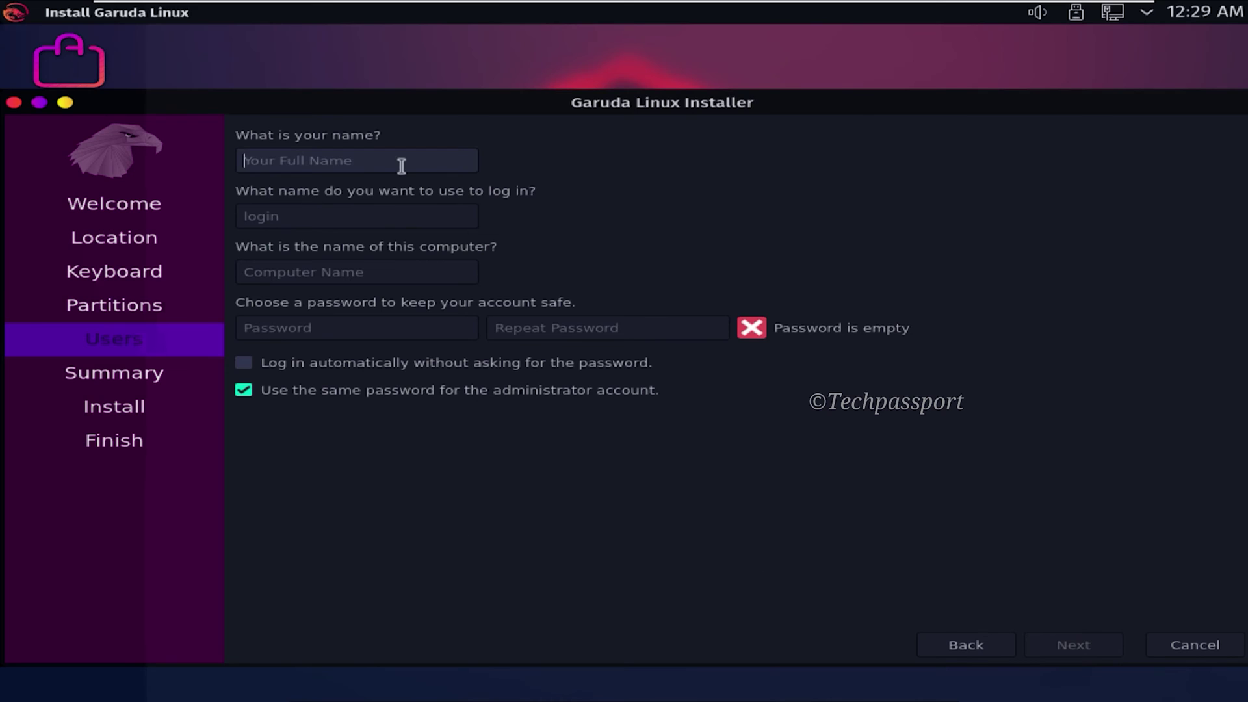
pyautogui.write('wh')
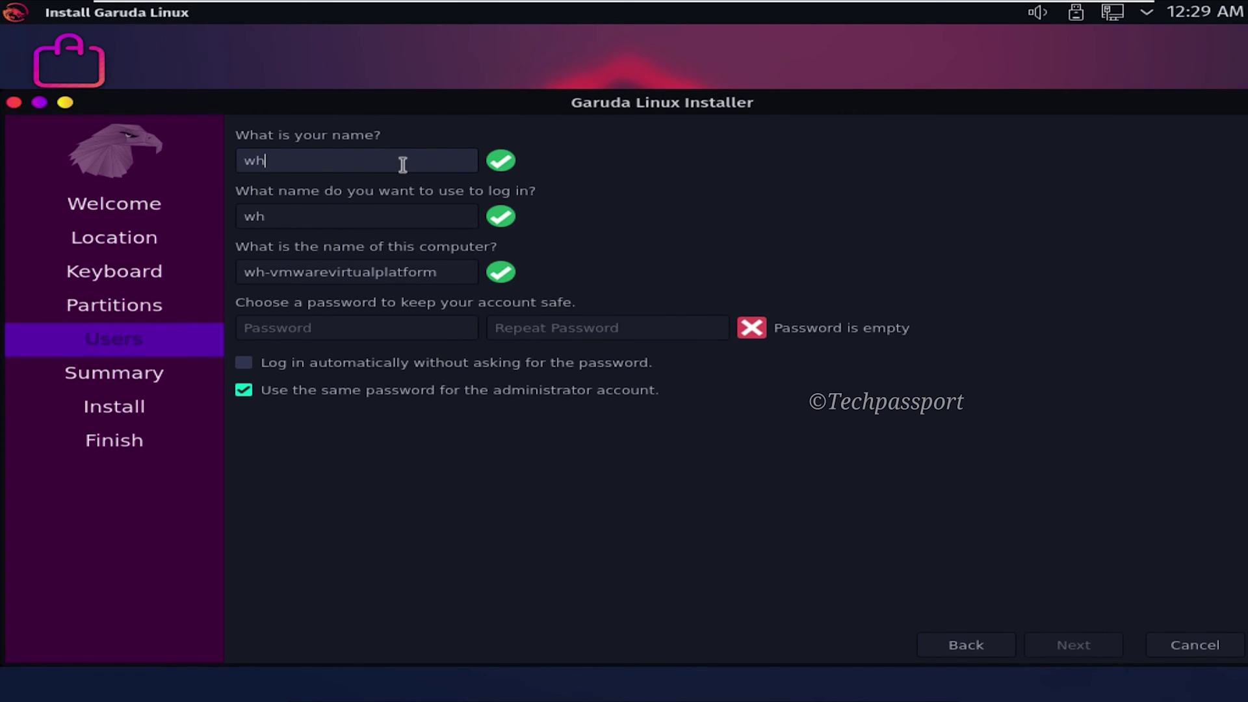
pyautogui.press('BackSpace')
pyautogui.write('ahid')
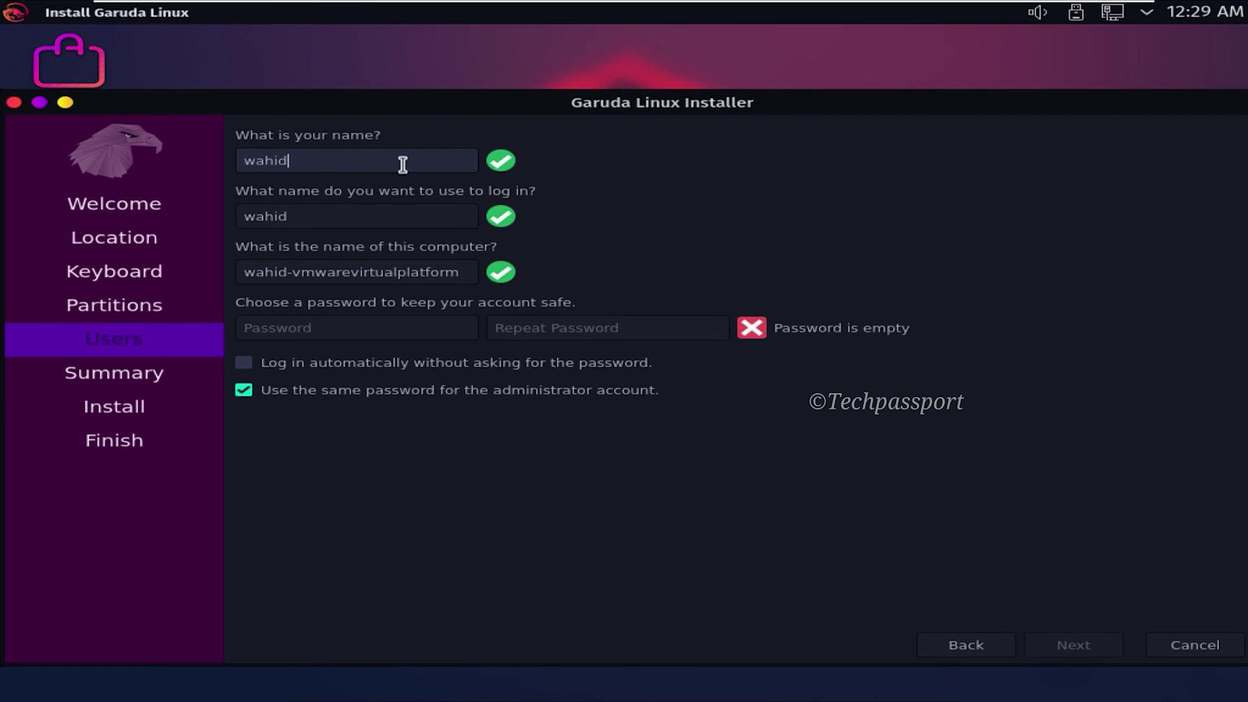
pyautogui.moveTo(462, 272); pyautogui.dragTo(292, 273)
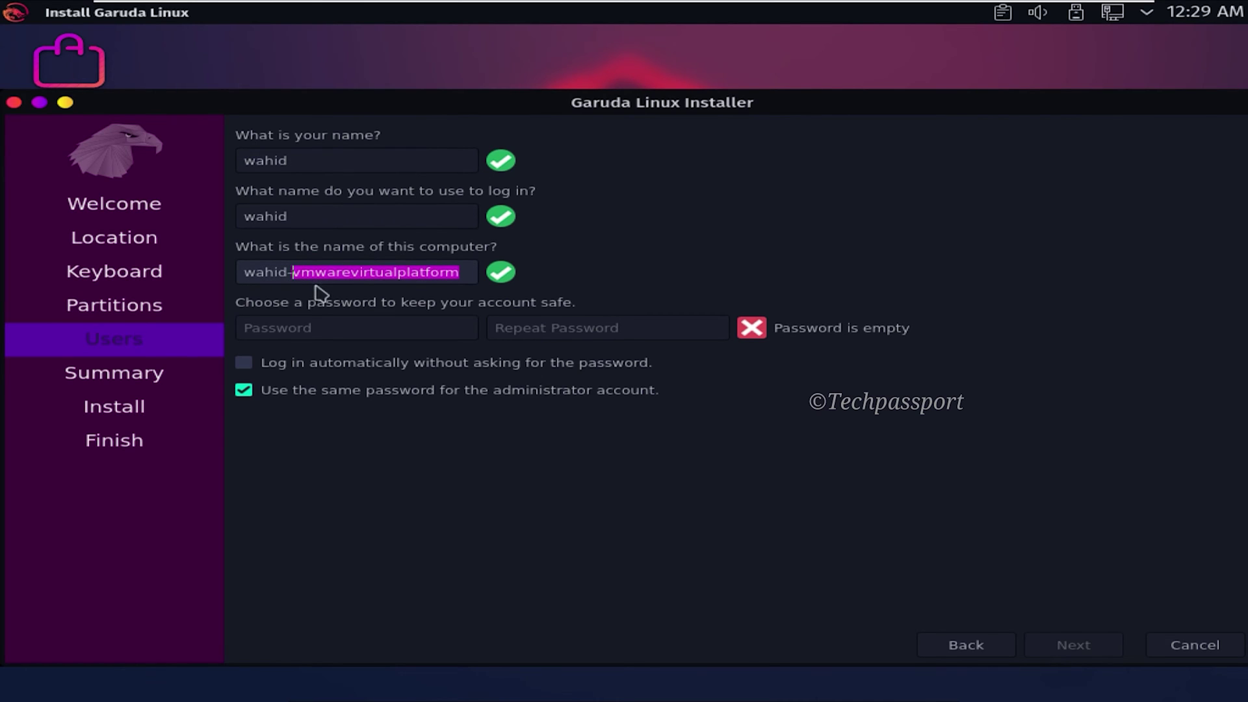
pyautogui.write('pc')
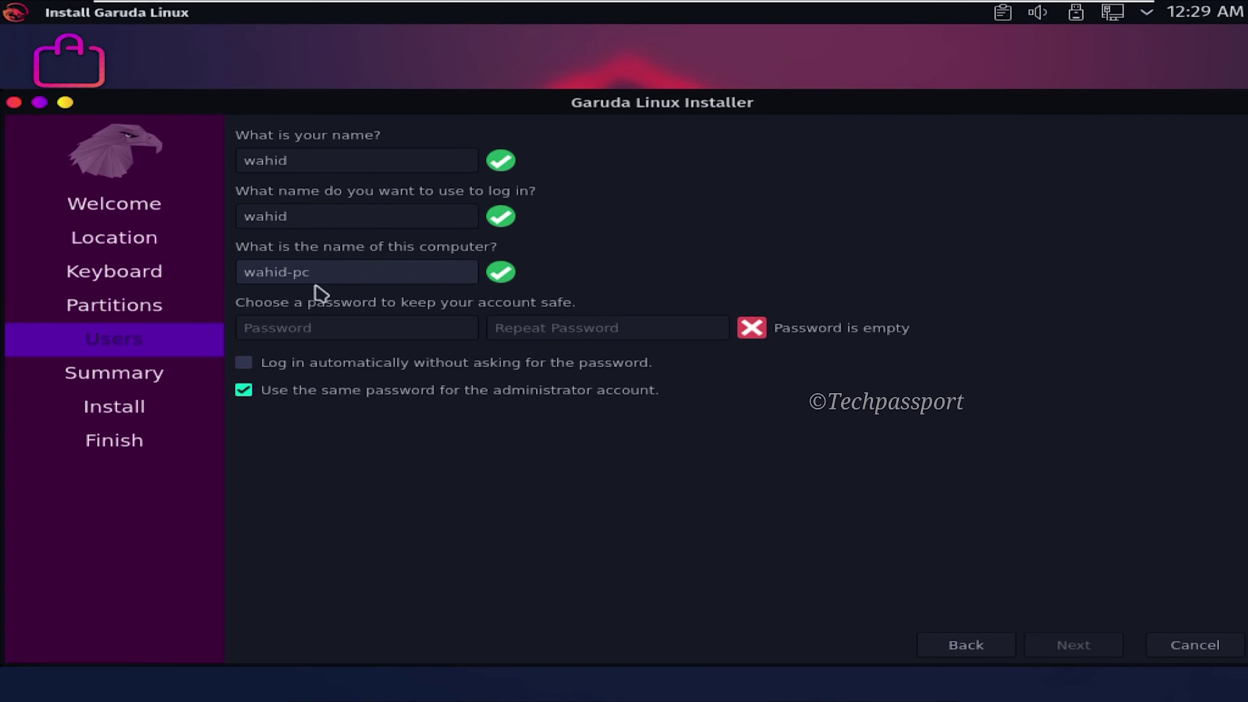
# Enter and confirm the account password, enable automatic login, and continue to the summary.
pyautogui.click(318, 331)
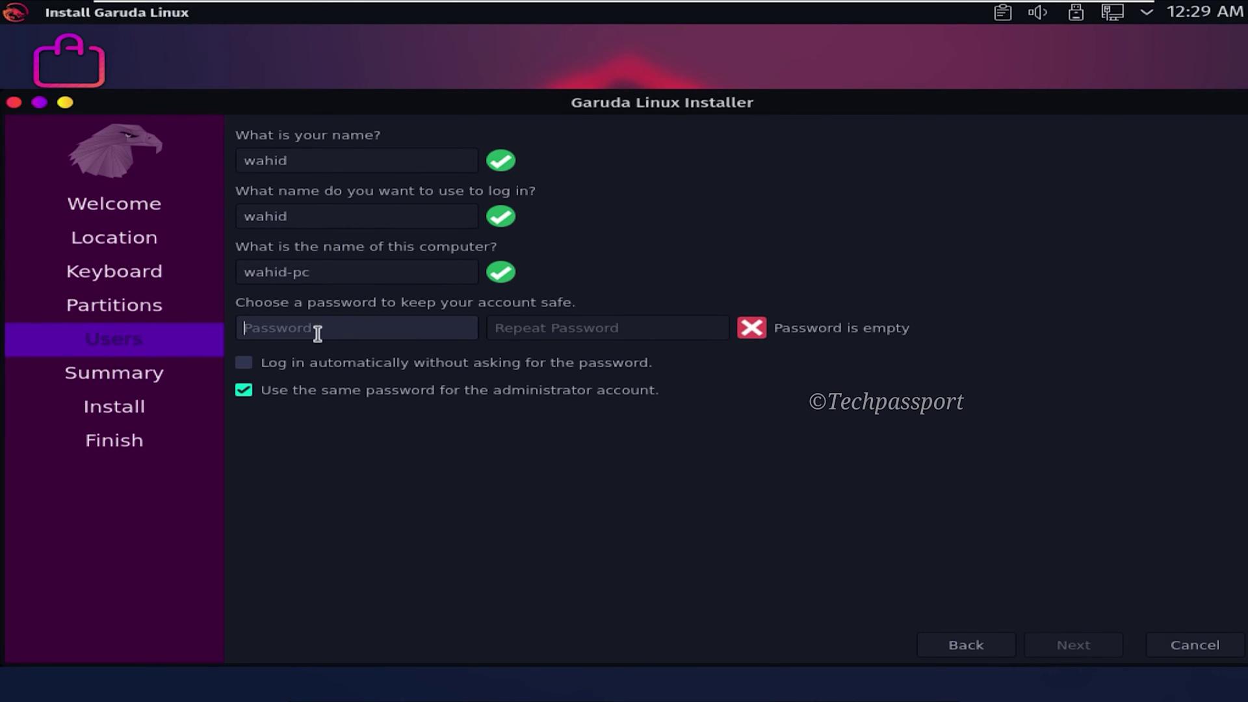
pyautogui.write('w')
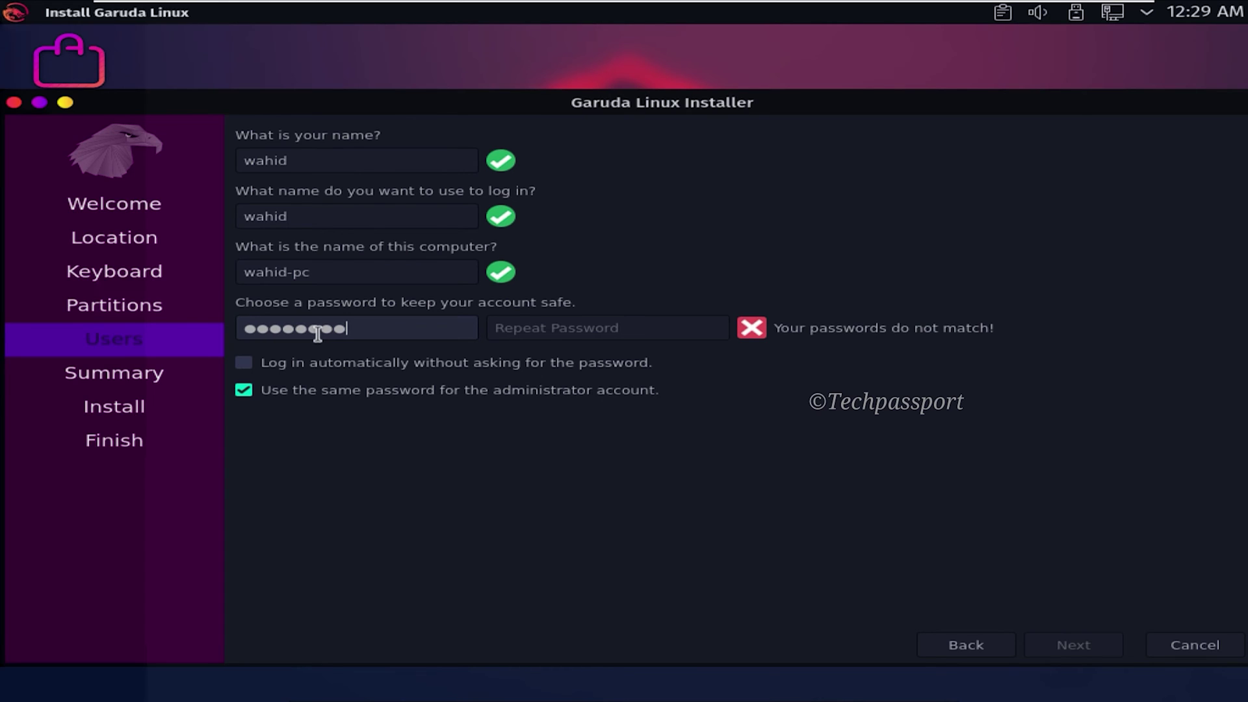
pyautogui.click(543, 327)
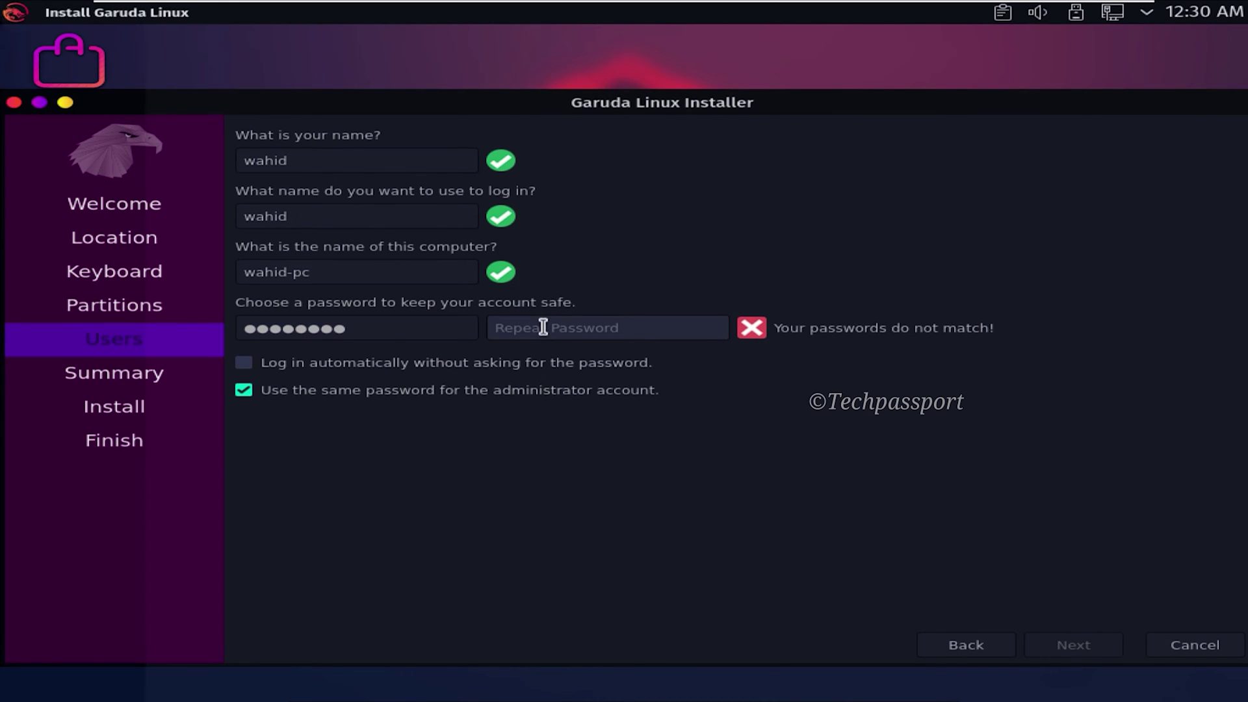
pyautogui.write('w3')
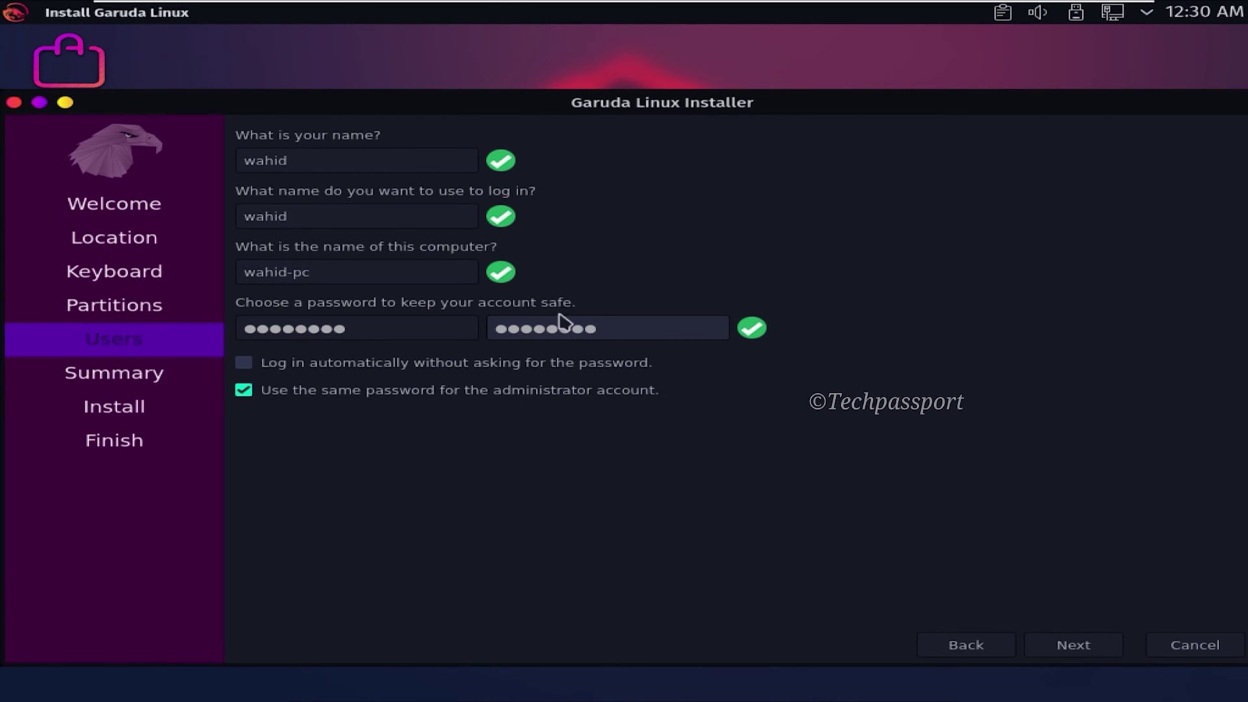
pyautogui.click(303, 365)
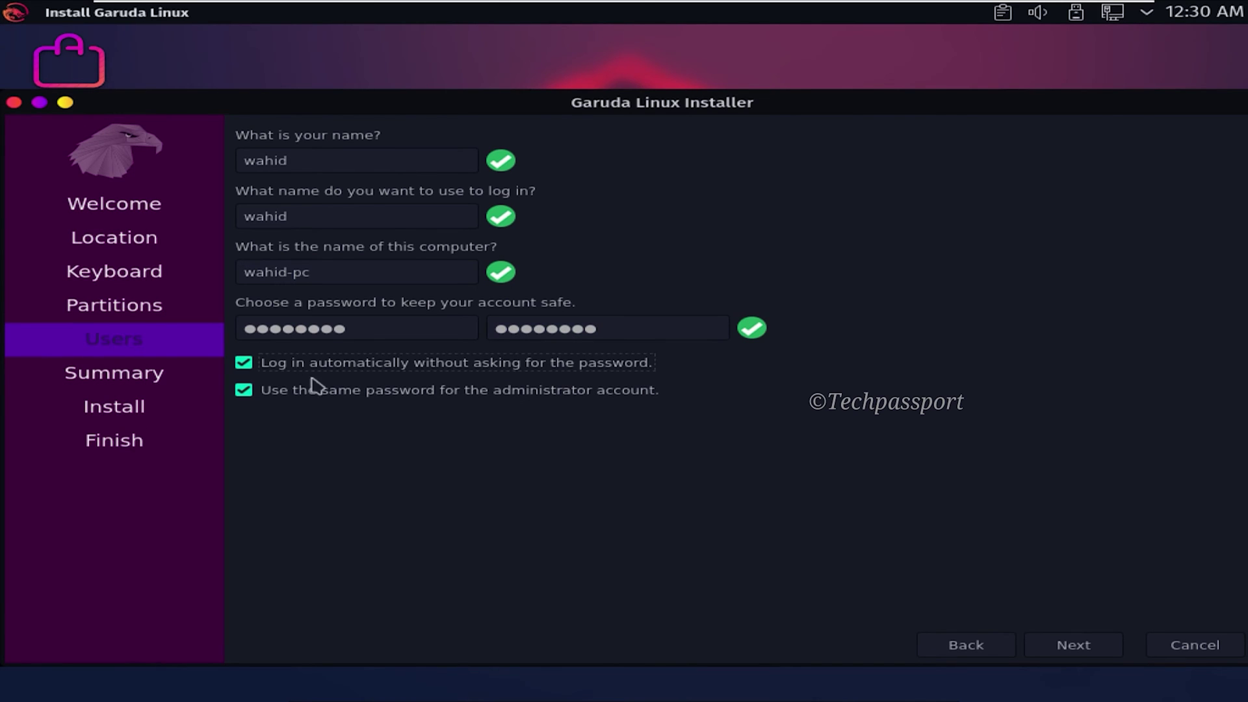
pyautogui.click(1076, 645)
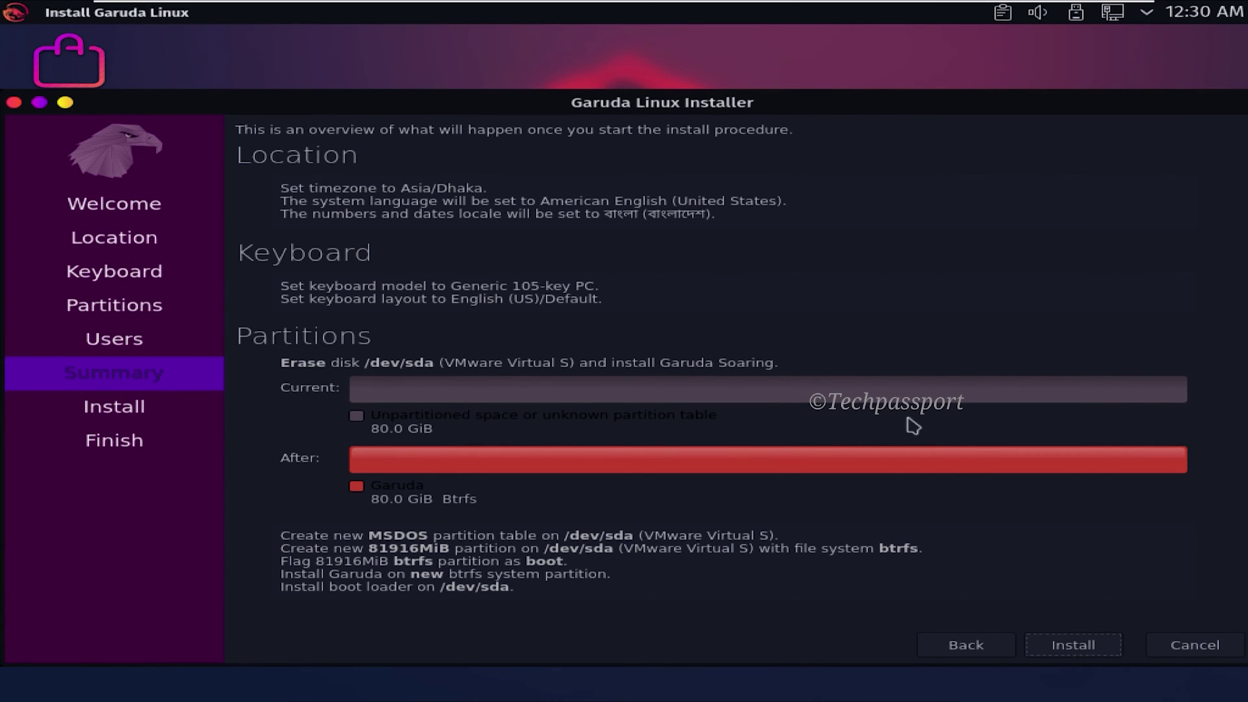
# Install Garuda Linux onto the erased disk, confirm with Install now, and tick Restart now when finished.
pyautogui.click(1079, 646)
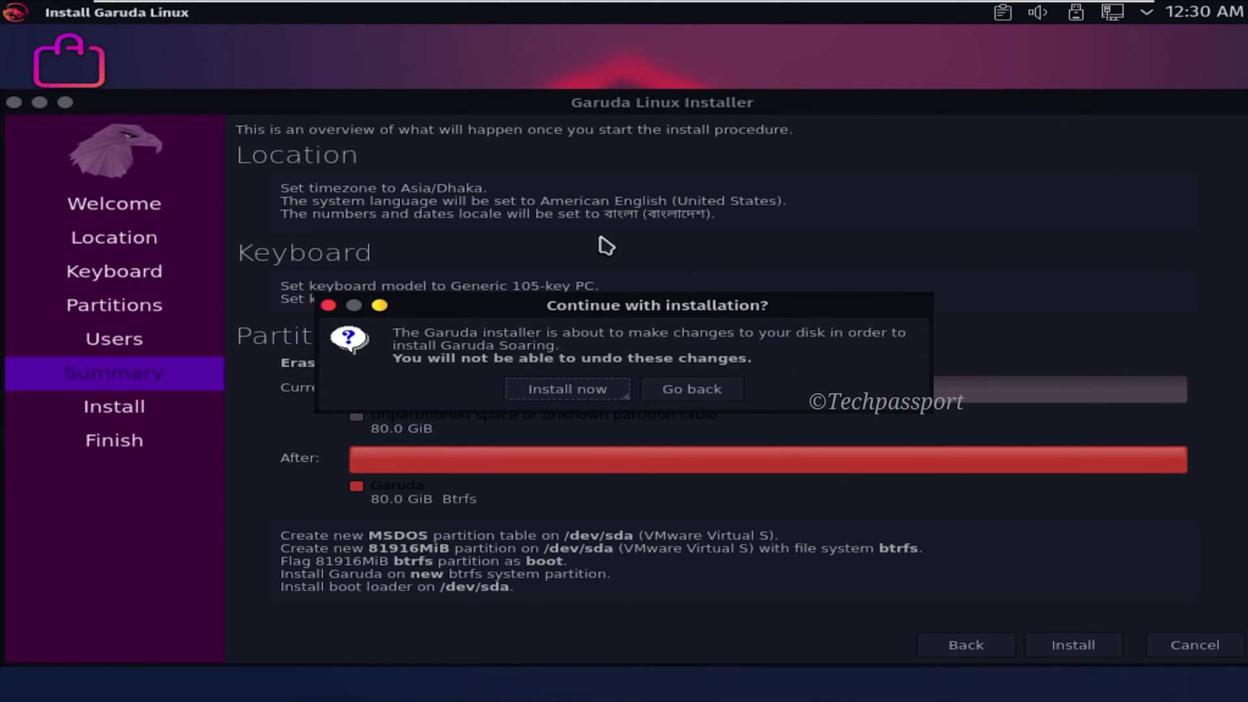
pyautogui.click(592, 392)
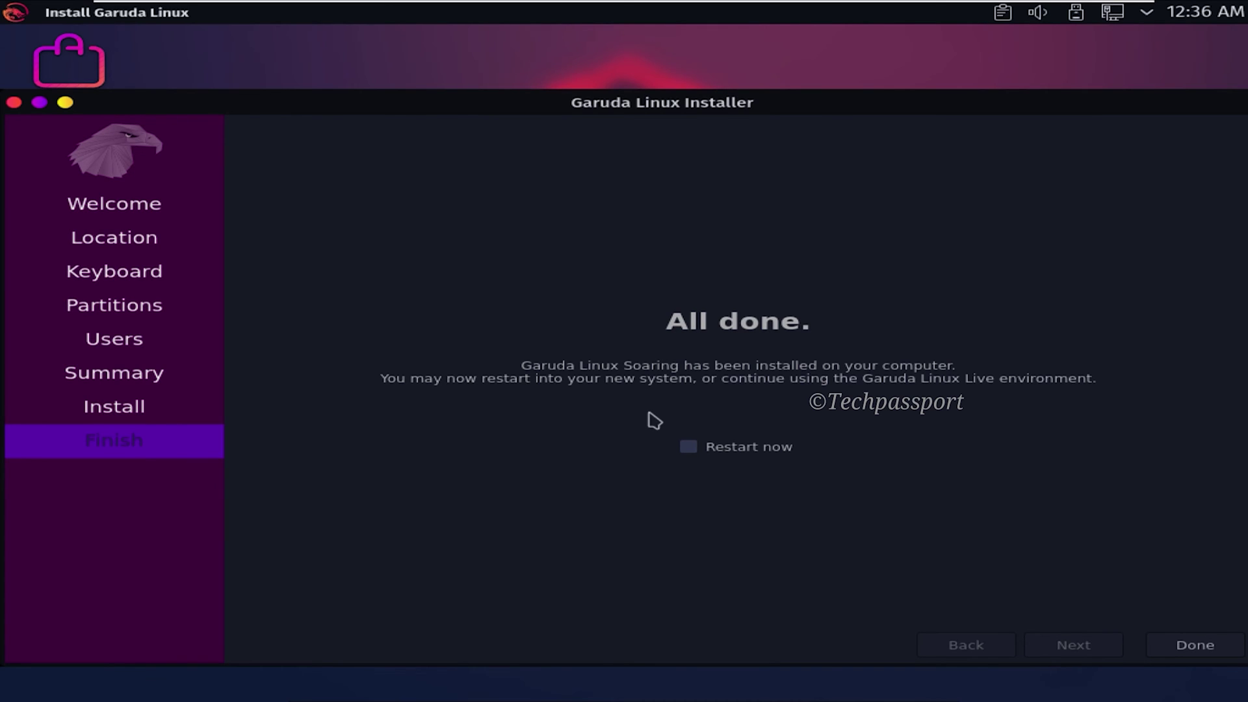
pyautogui.click(688, 447)
# Close the installer with Done to reboot, then agree to start the setup assistant.
pyautogui.click(1164, 649)
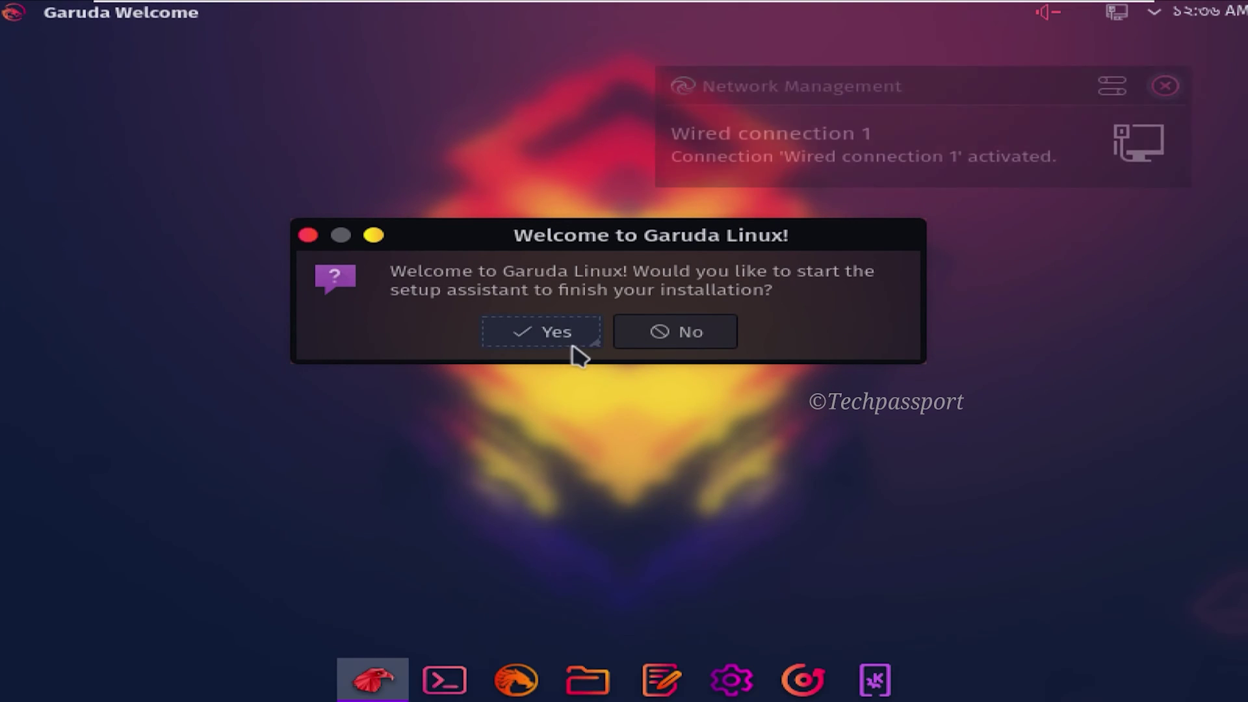
pyautogui.click(571, 343)
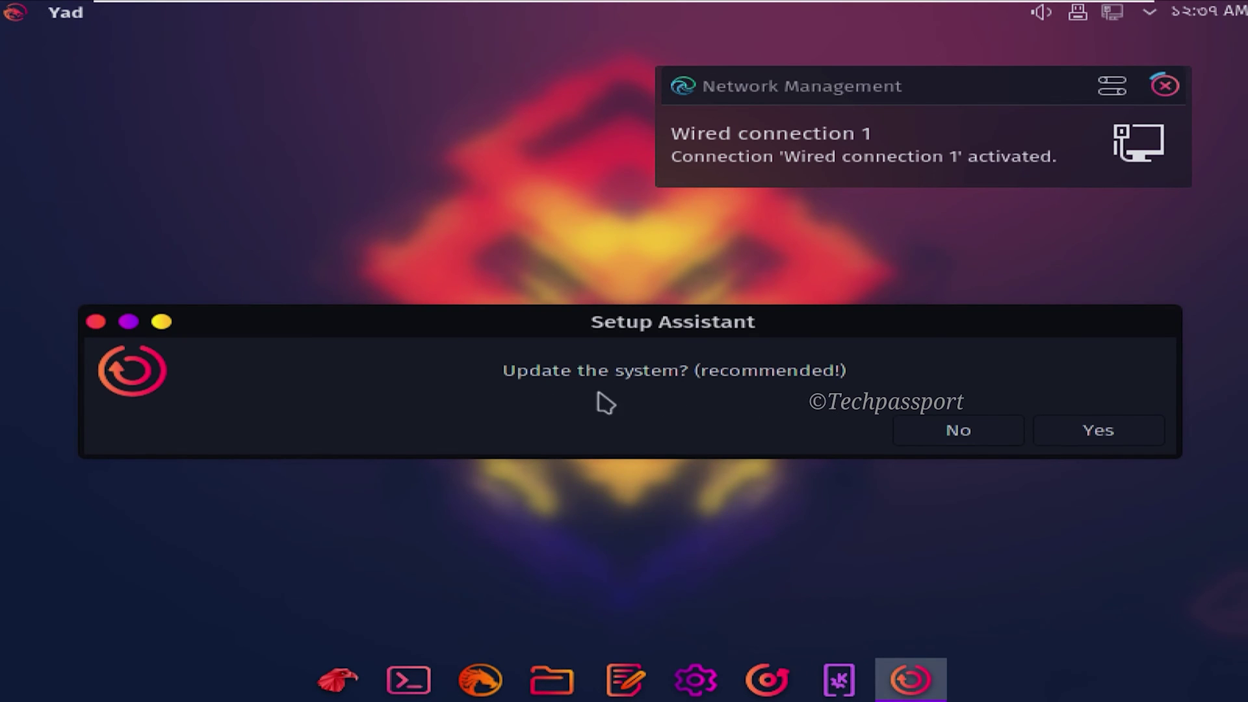
# Accept the recommended system update, start the post-installation wizard, and decline extra Asian fonts.
pyautogui.click(1105, 432)
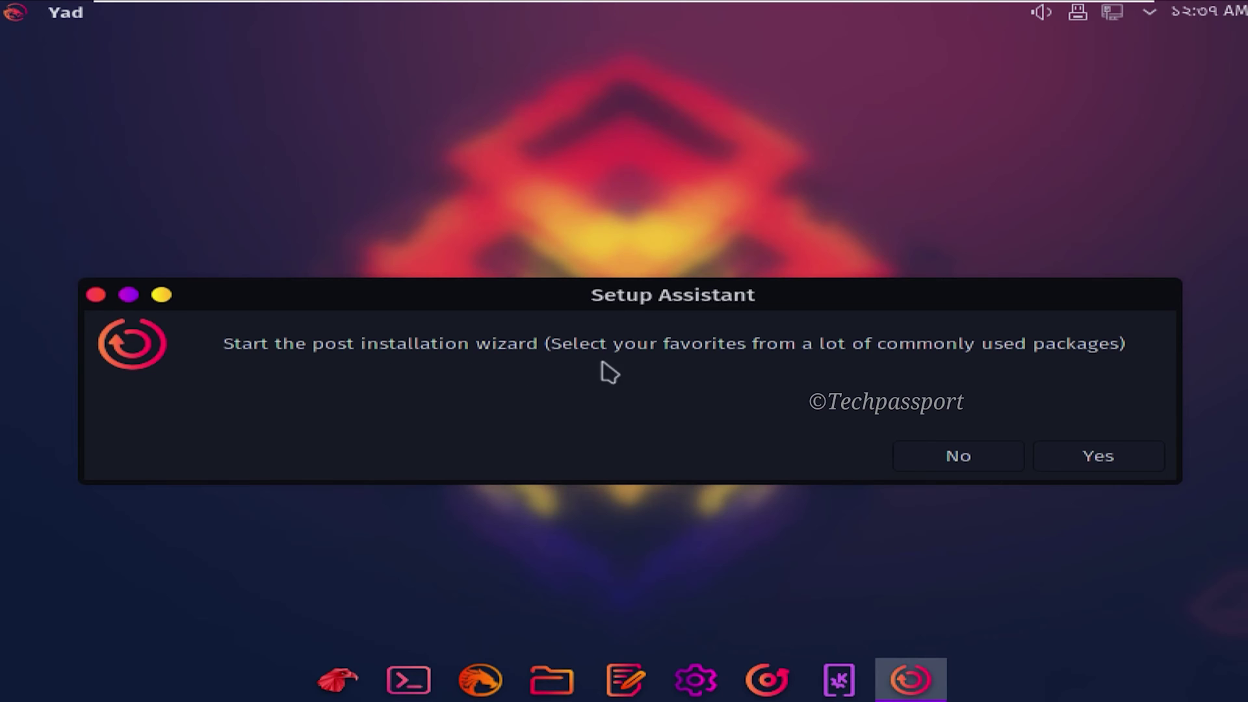
pyautogui.click(1084, 463)
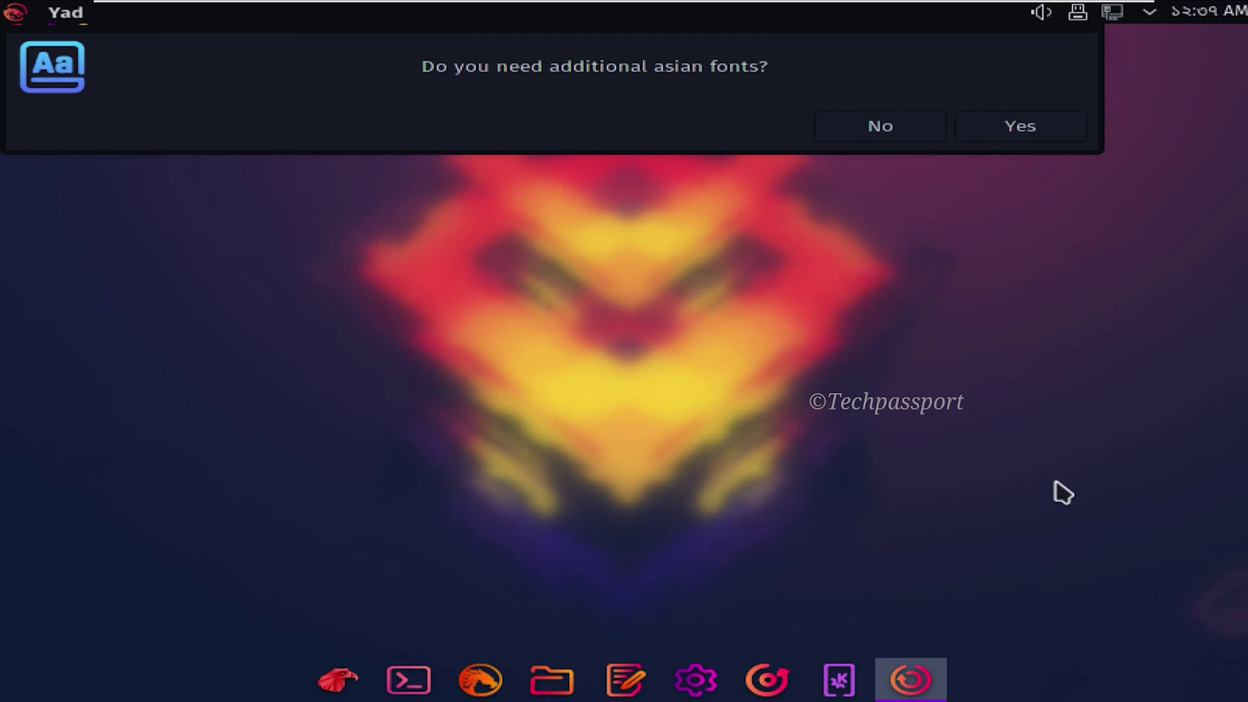
pyautogui.click(937, 135)
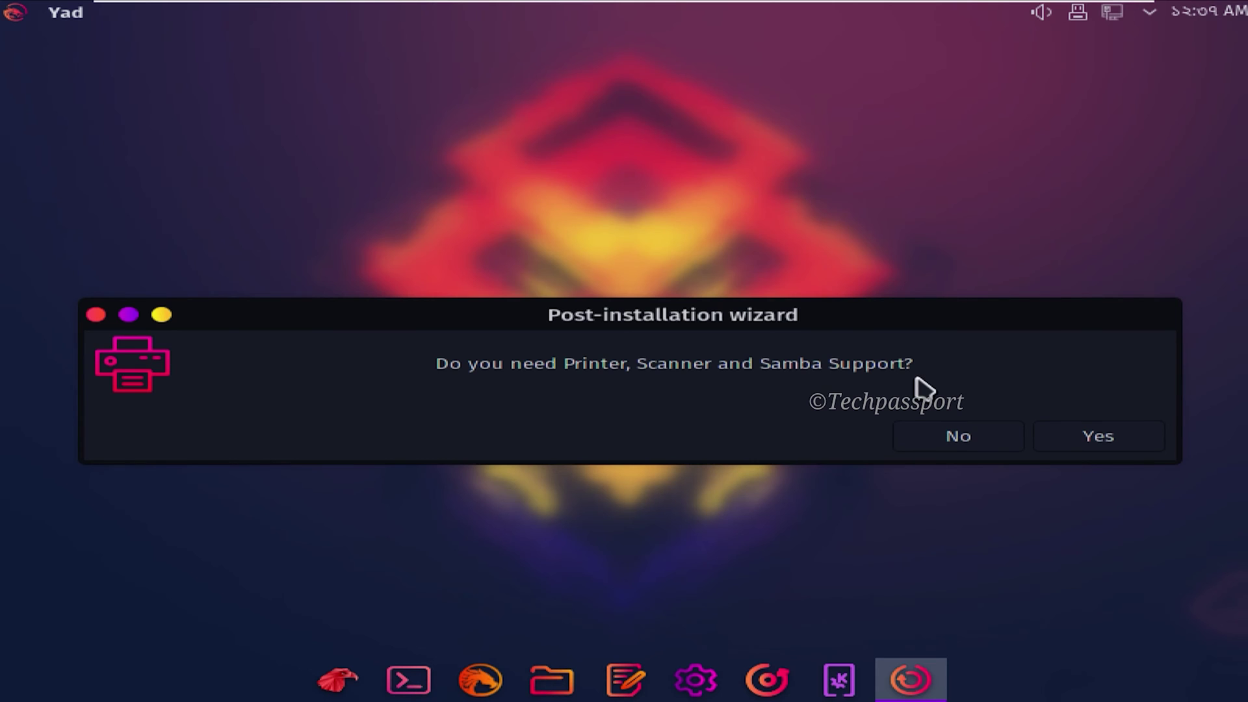
# Decline printer, scanner and Samba support; accept extra Garuda wallpapers and KDE components.
pyautogui.click(961, 436)
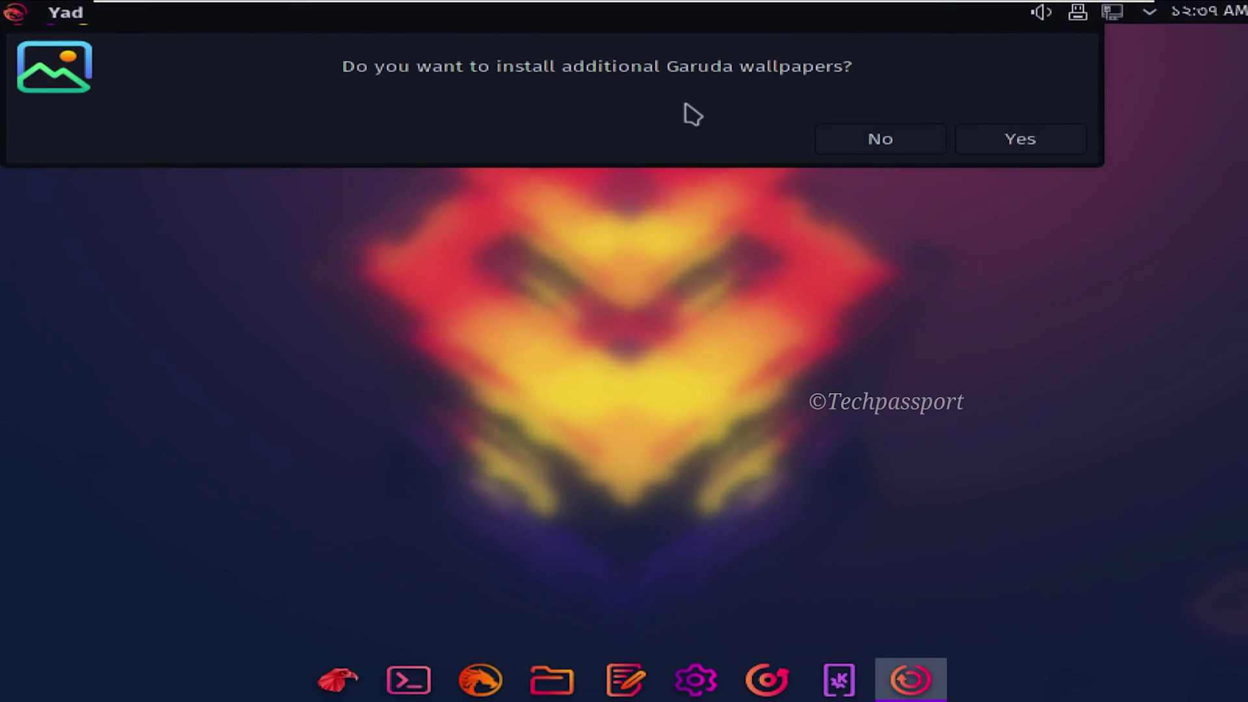
pyautogui.click(1004, 144)
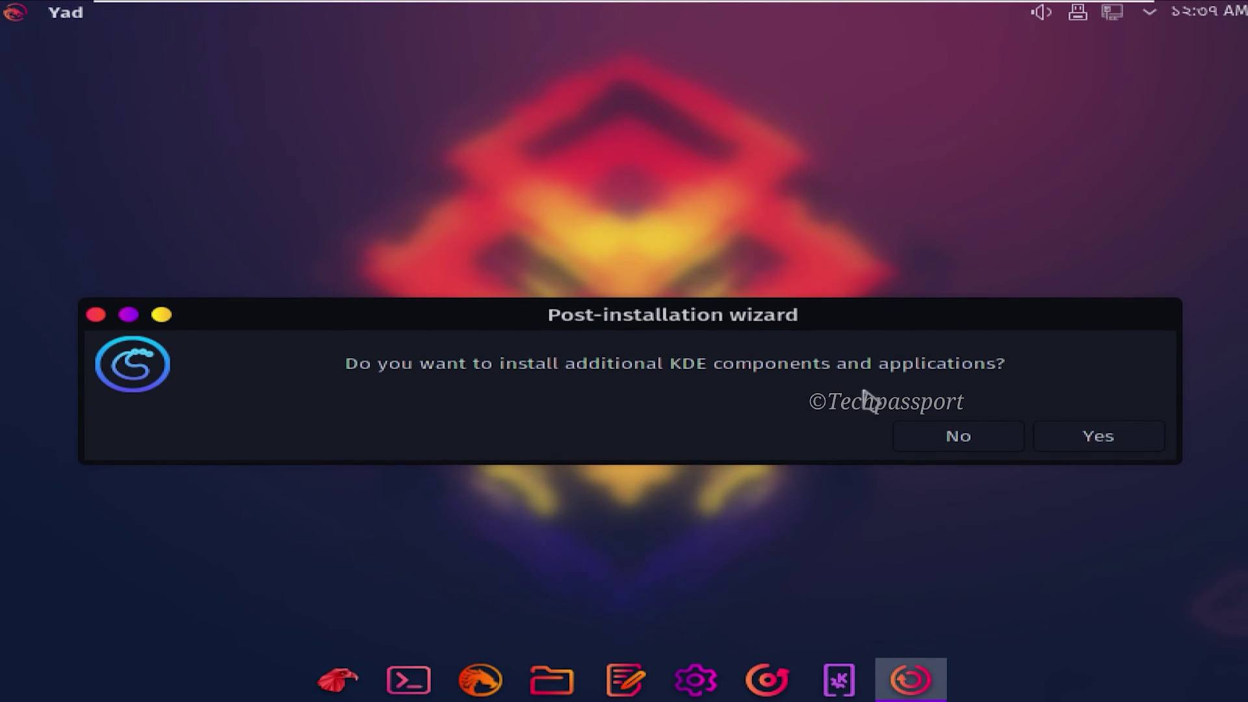
pyautogui.click(1078, 441)
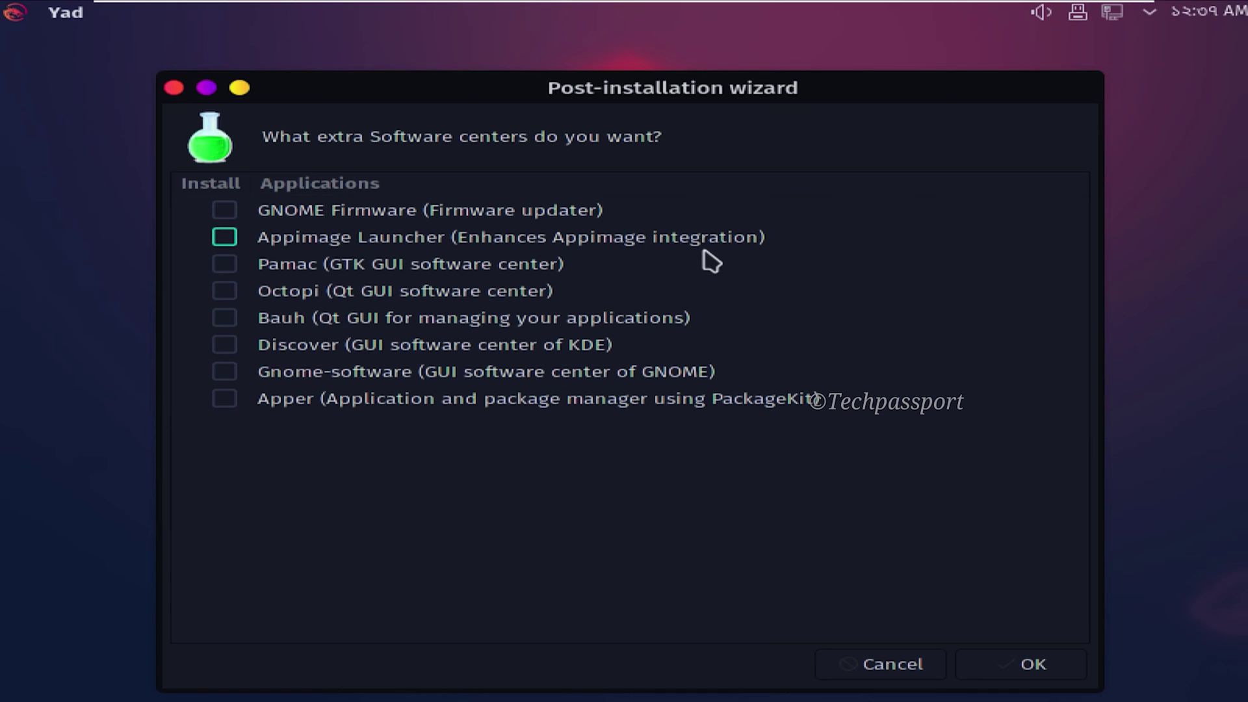
# Choose GNOME Firmware as the only extra software centre, and skip the kernel and office-suite pages.
pyautogui.click(234, 213)
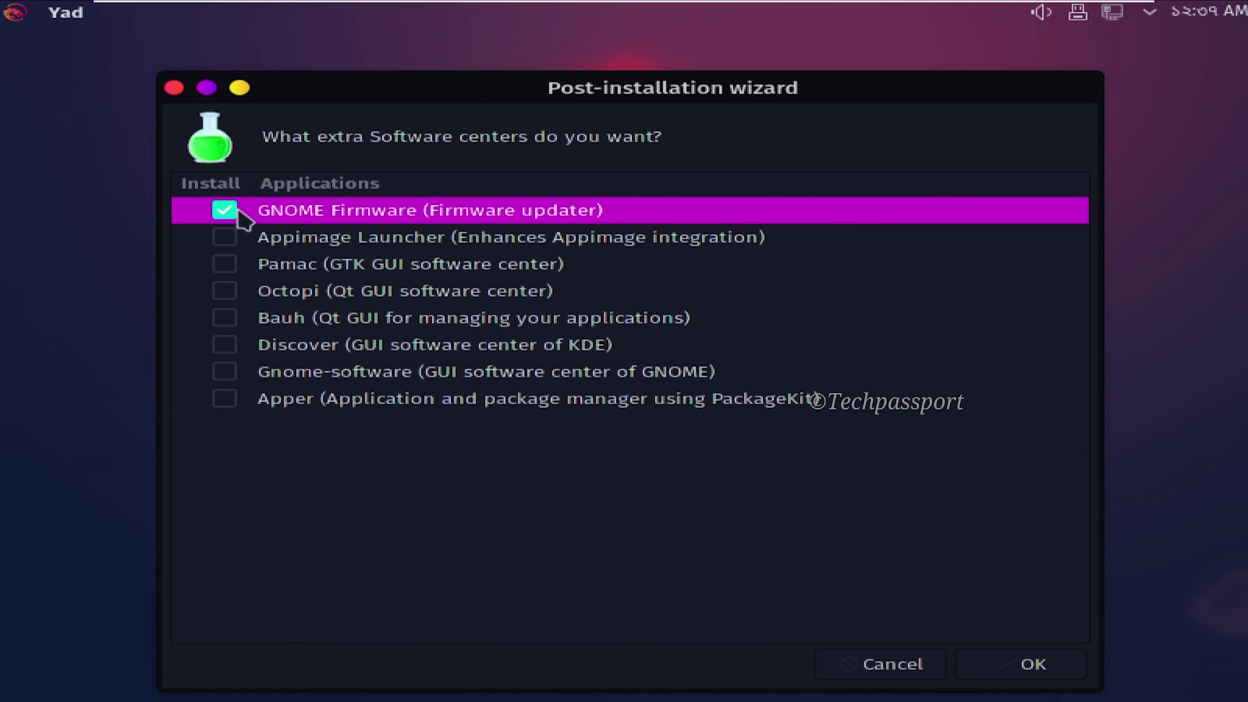
pyautogui.click(1022, 669)
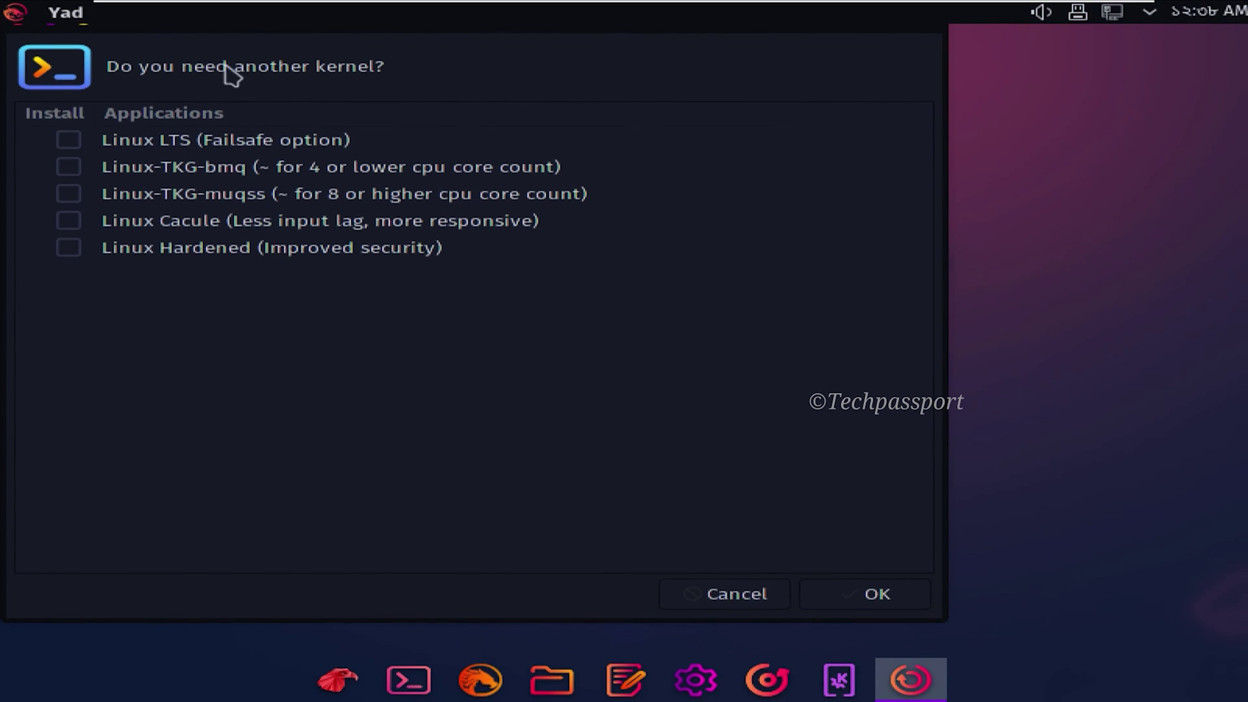
pyautogui.click(702, 597)
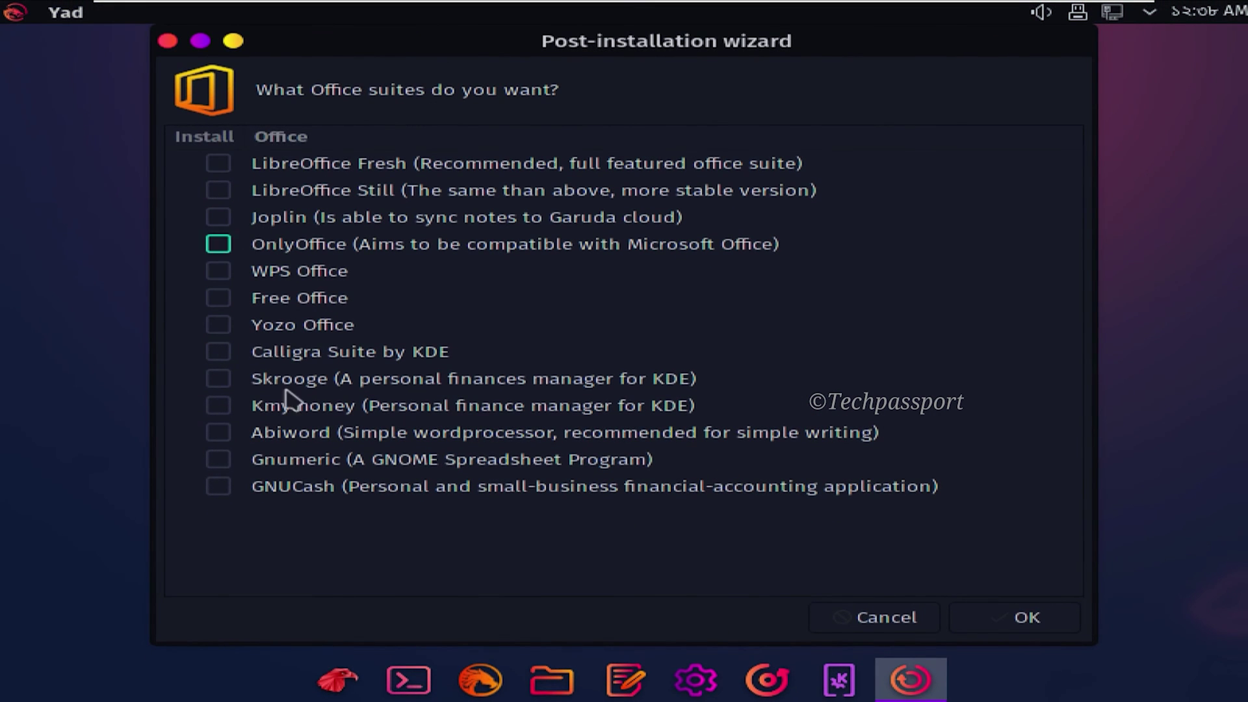
pyautogui.click(897, 616)
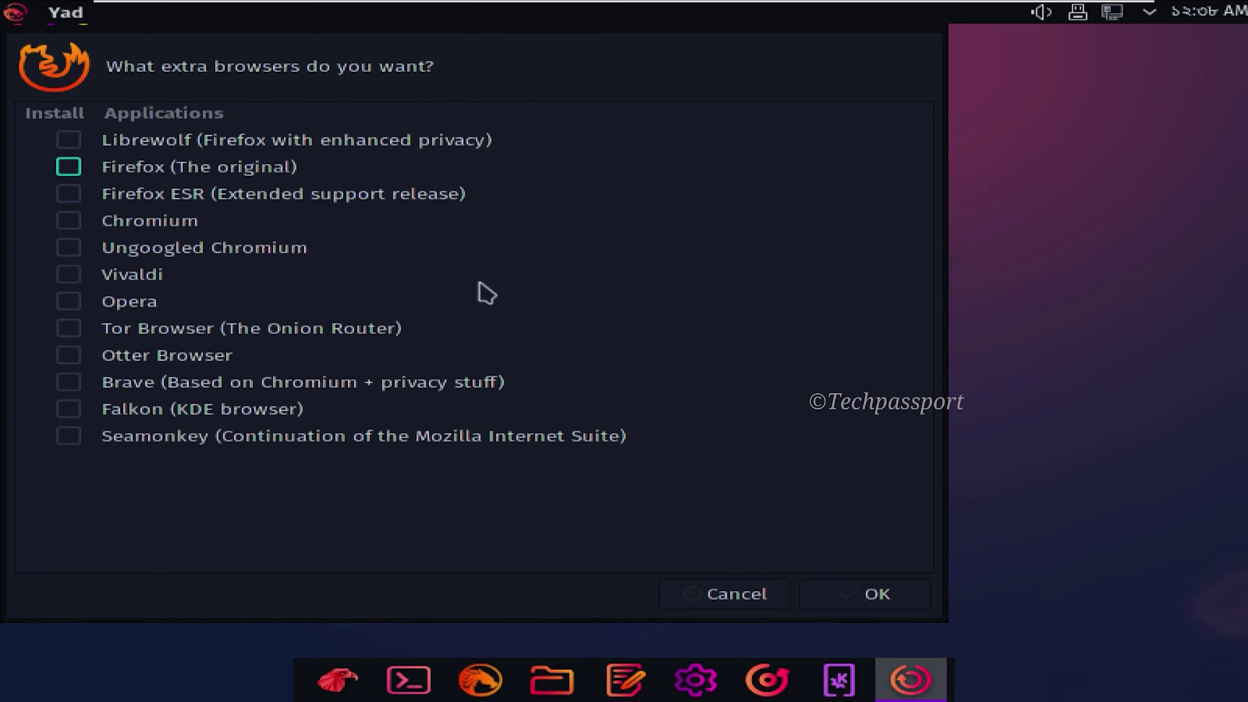
# Skip the browser, email client, communication and download/file-sharing pages.
pyautogui.click(764, 593)
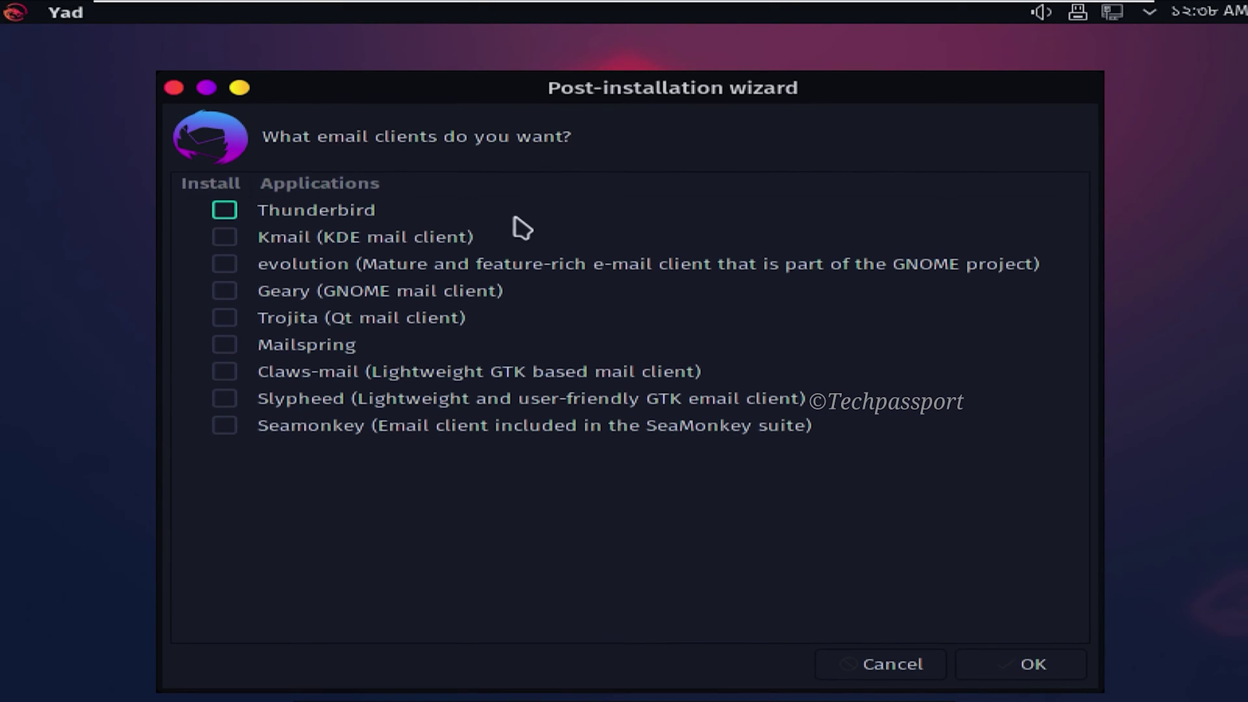
pyautogui.click(904, 663)
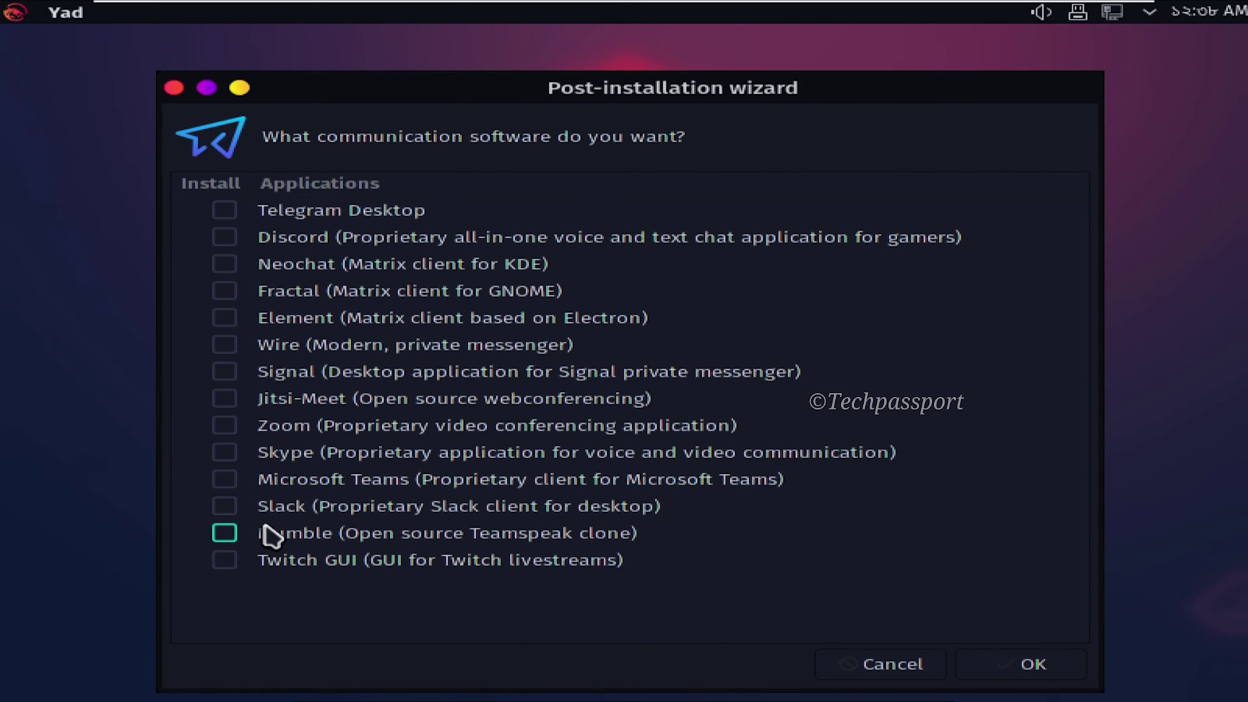
pyautogui.click(892, 666)
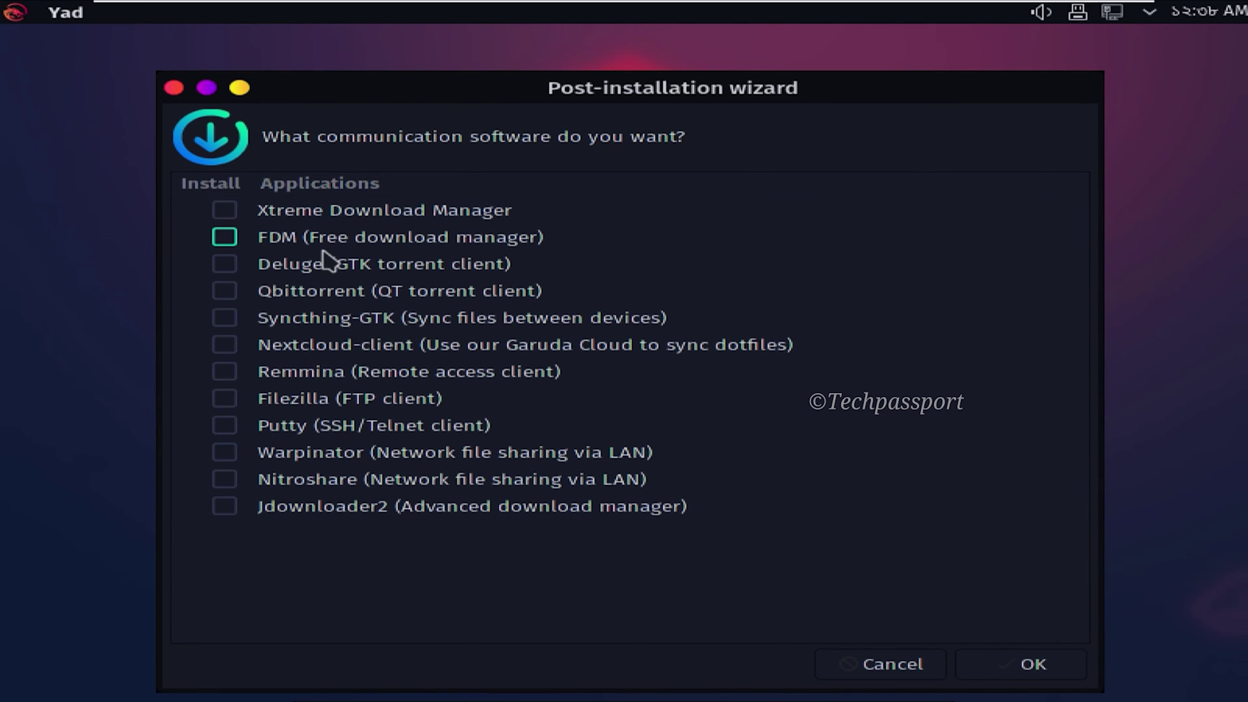
pyautogui.click(924, 658)
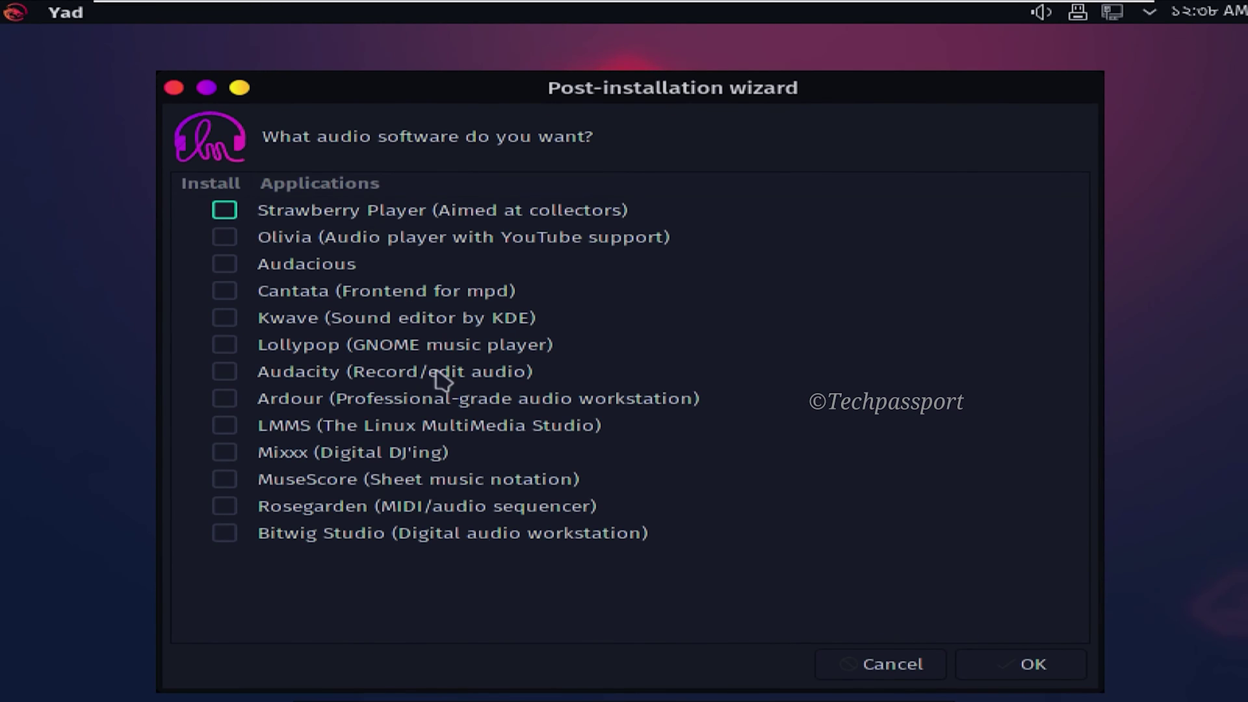
# Skip the audio, video, graphics, multimedia, games, development, virtualization and other-software pages.
pyautogui.click(891, 663)
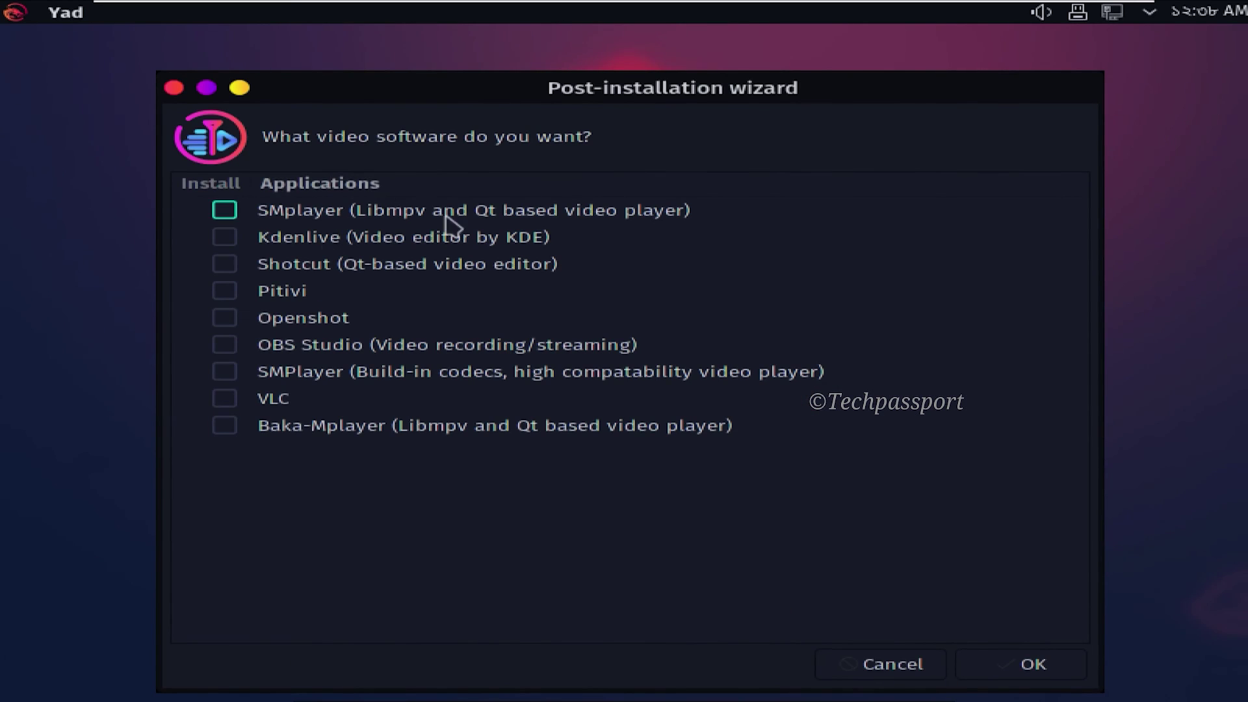
pyautogui.click(874, 676)
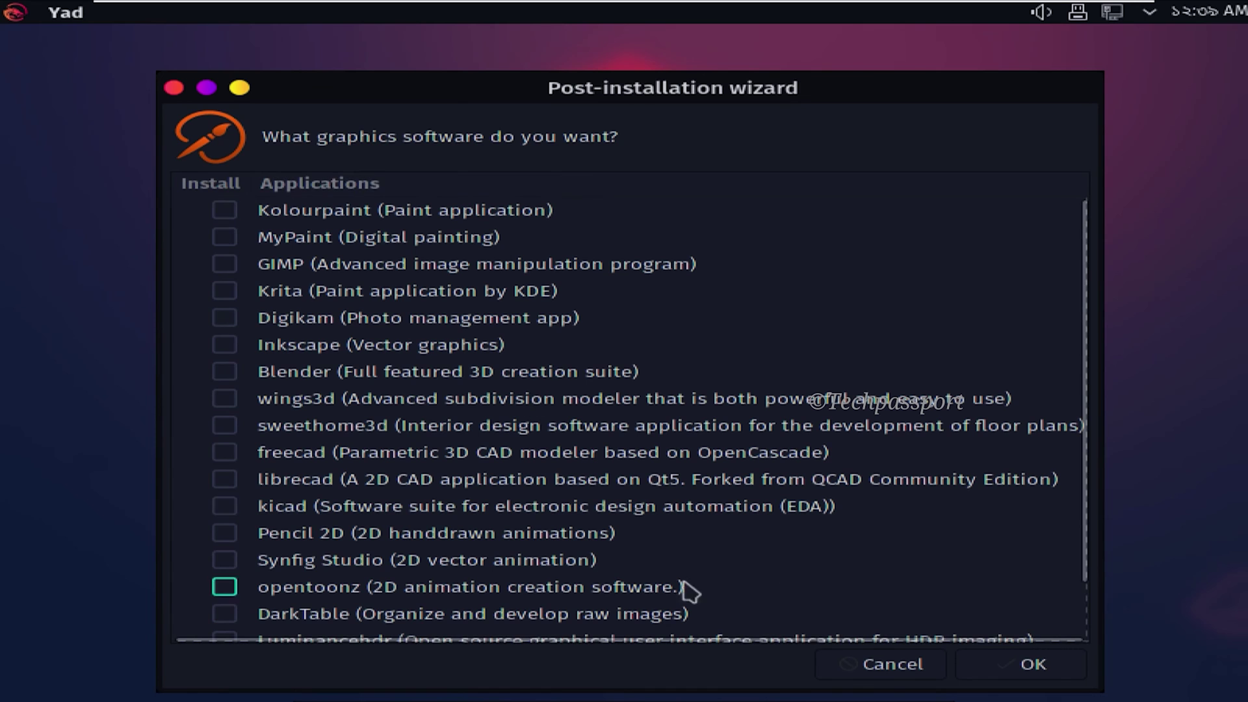
pyautogui.click(888, 664)
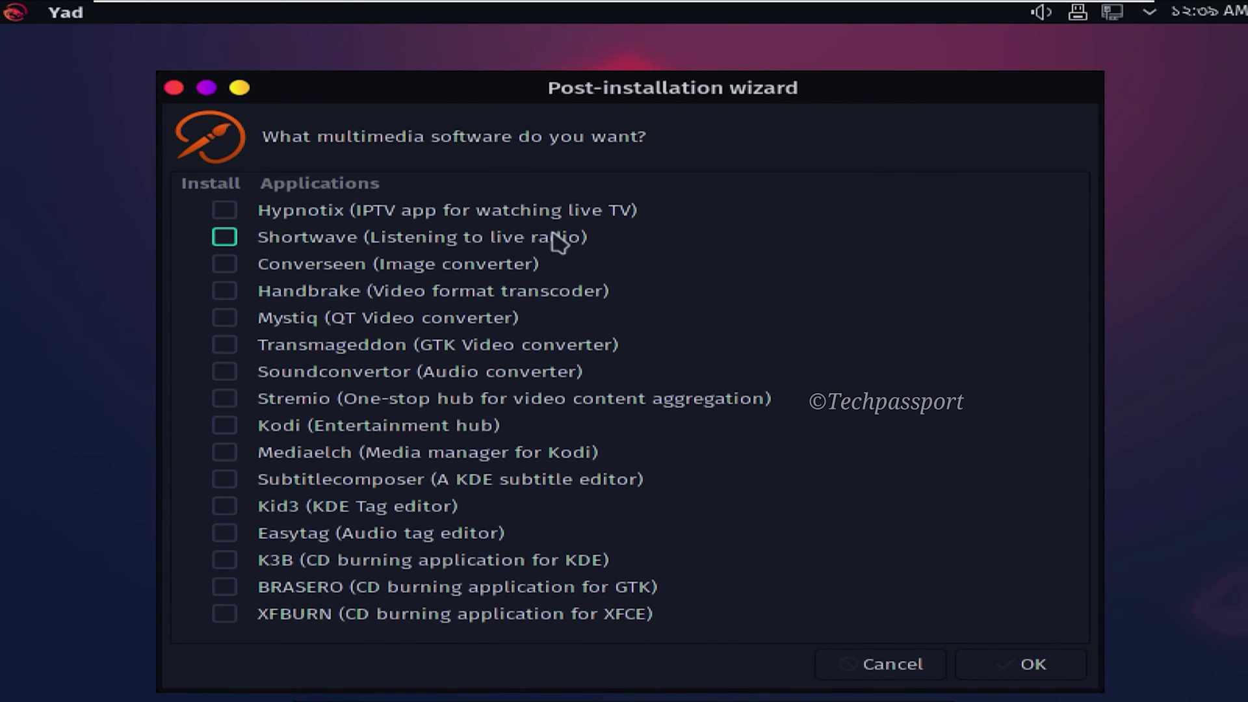
pyautogui.click(891, 667)
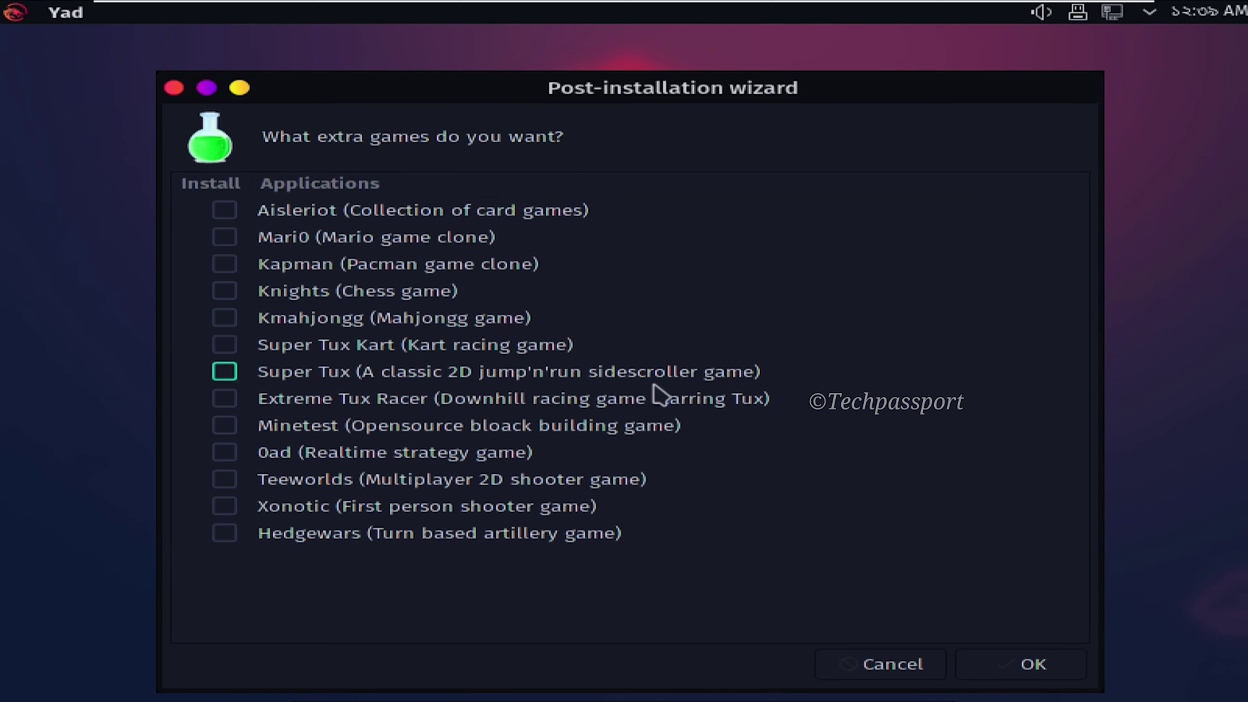
pyautogui.click(910, 666)
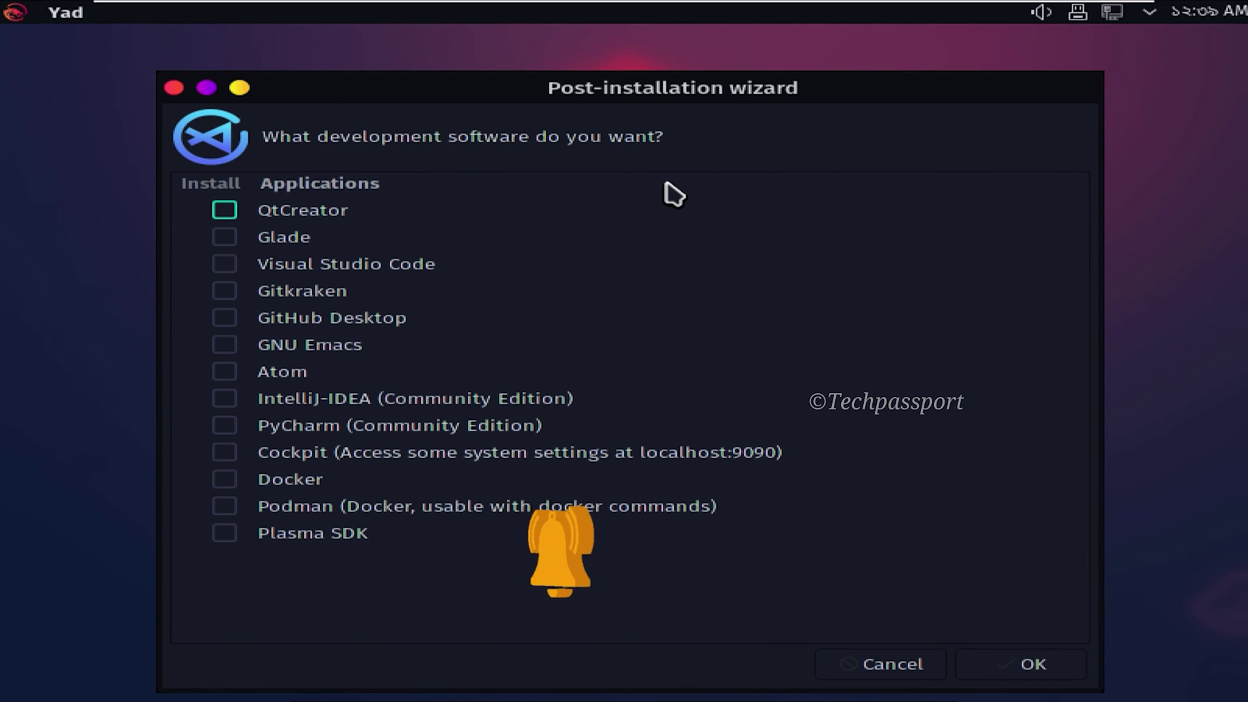
pyautogui.click(872, 664)
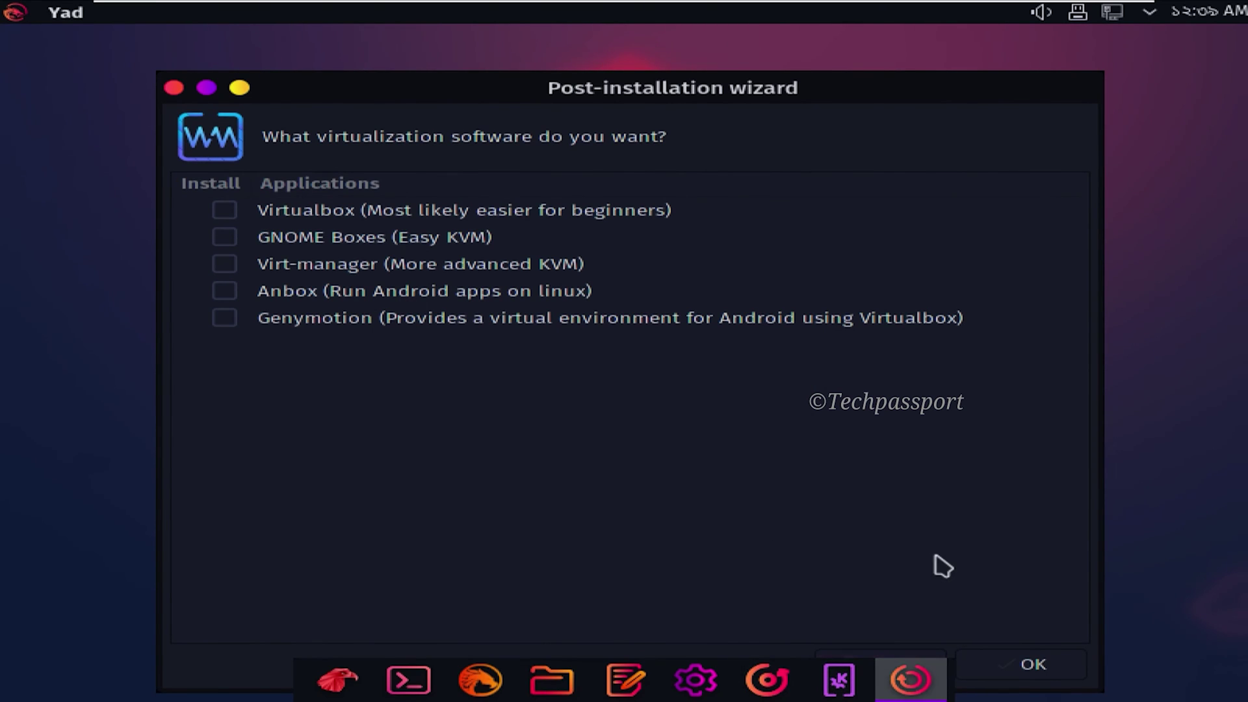
pyautogui.click(919, 663)
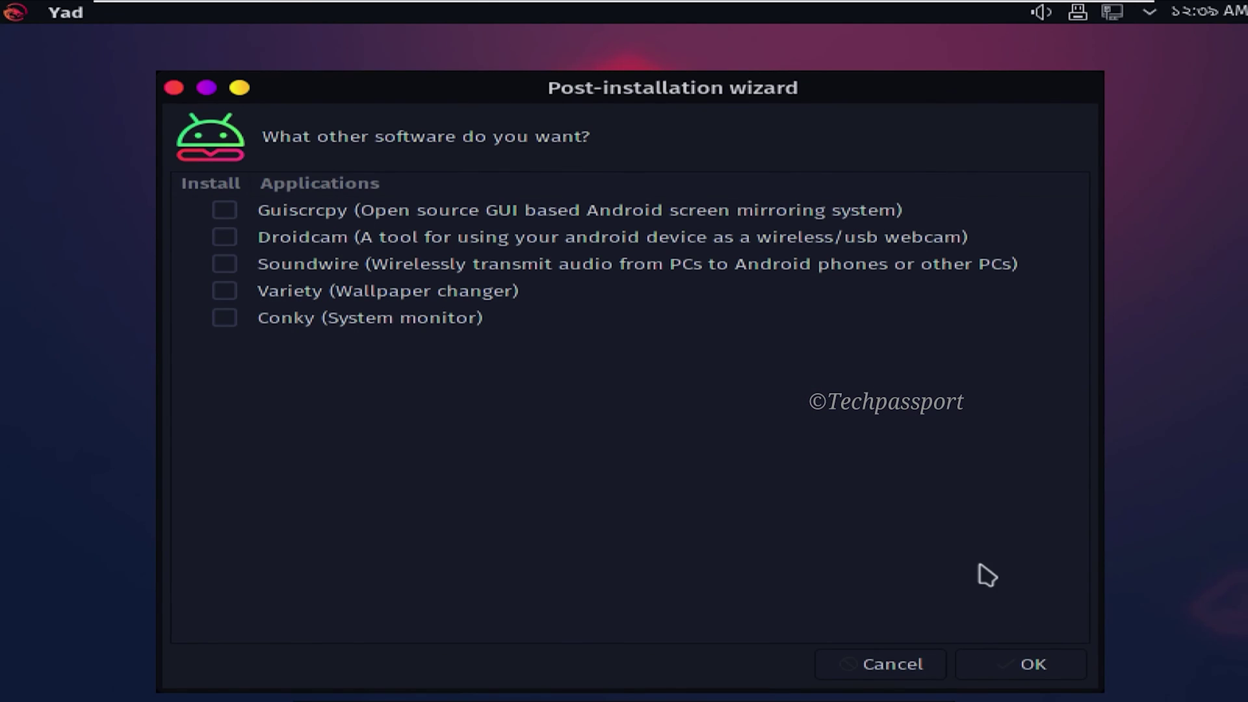
pyautogui.click(930, 664)
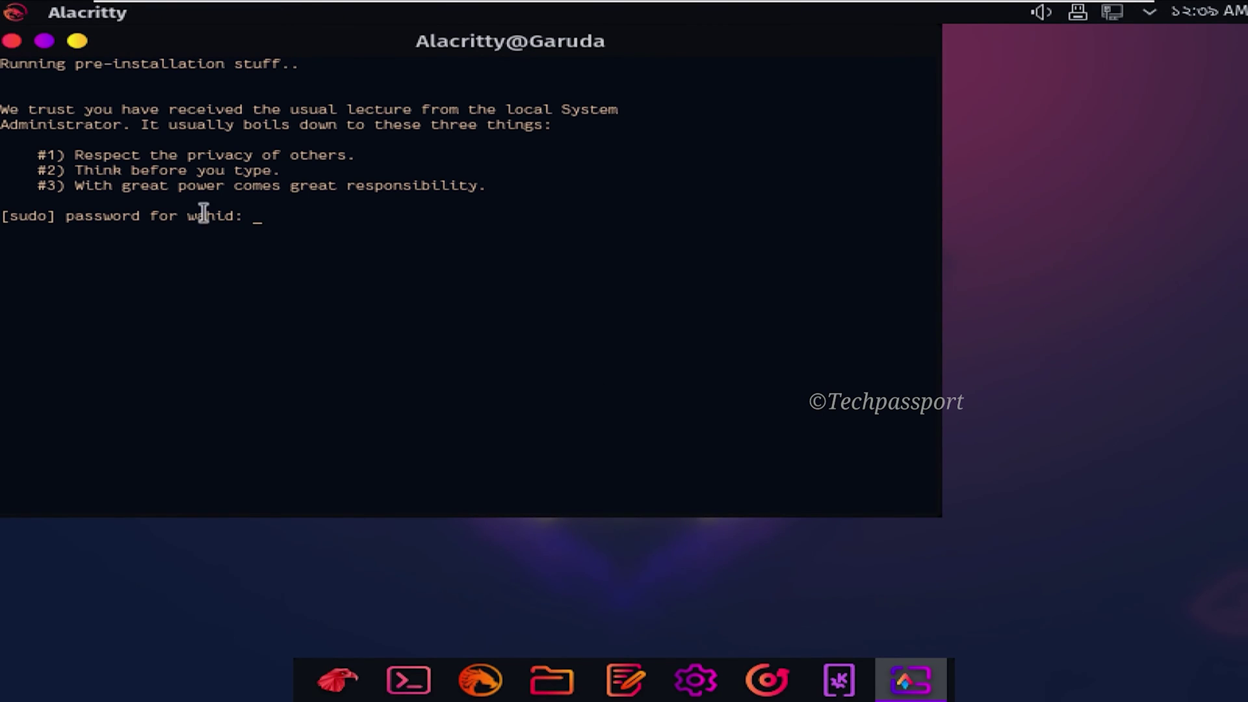
# Close the sudo-password terminal and agree to remove the Garuda Setup Assistant.
pyautogui.moveTo(518, 35); pyautogui.dragTo(550, 80)
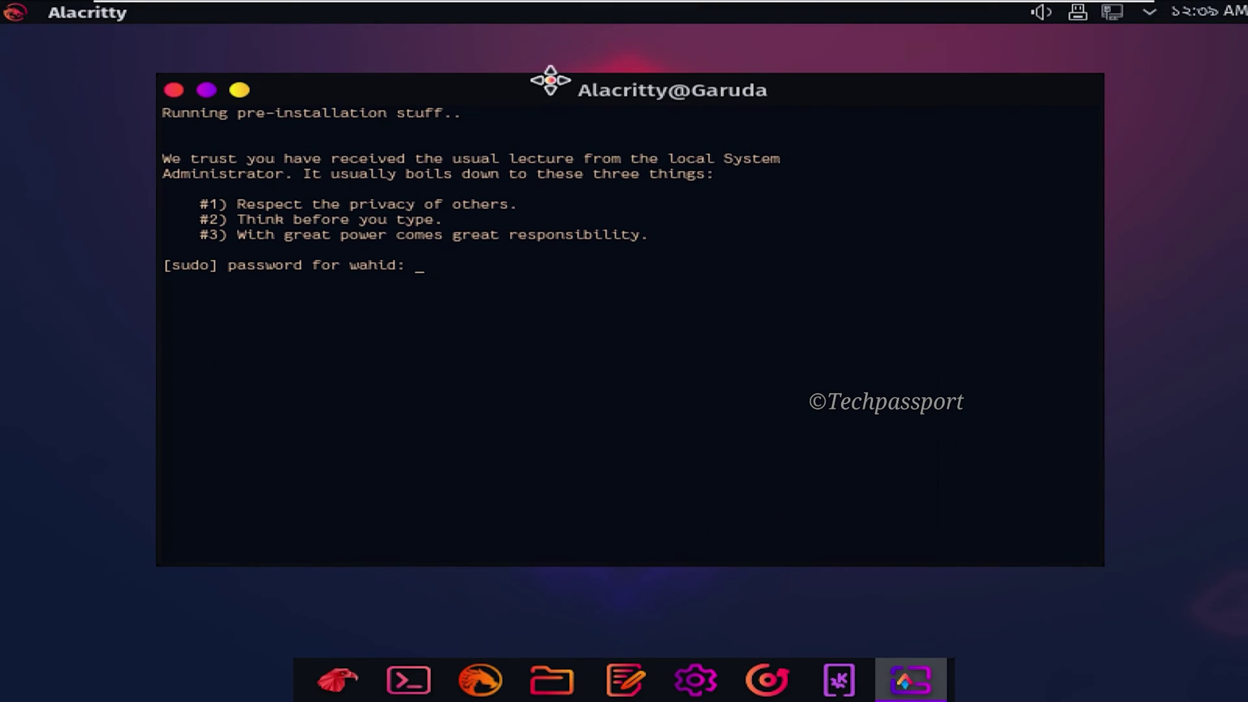
pyautogui.click(174, 90)
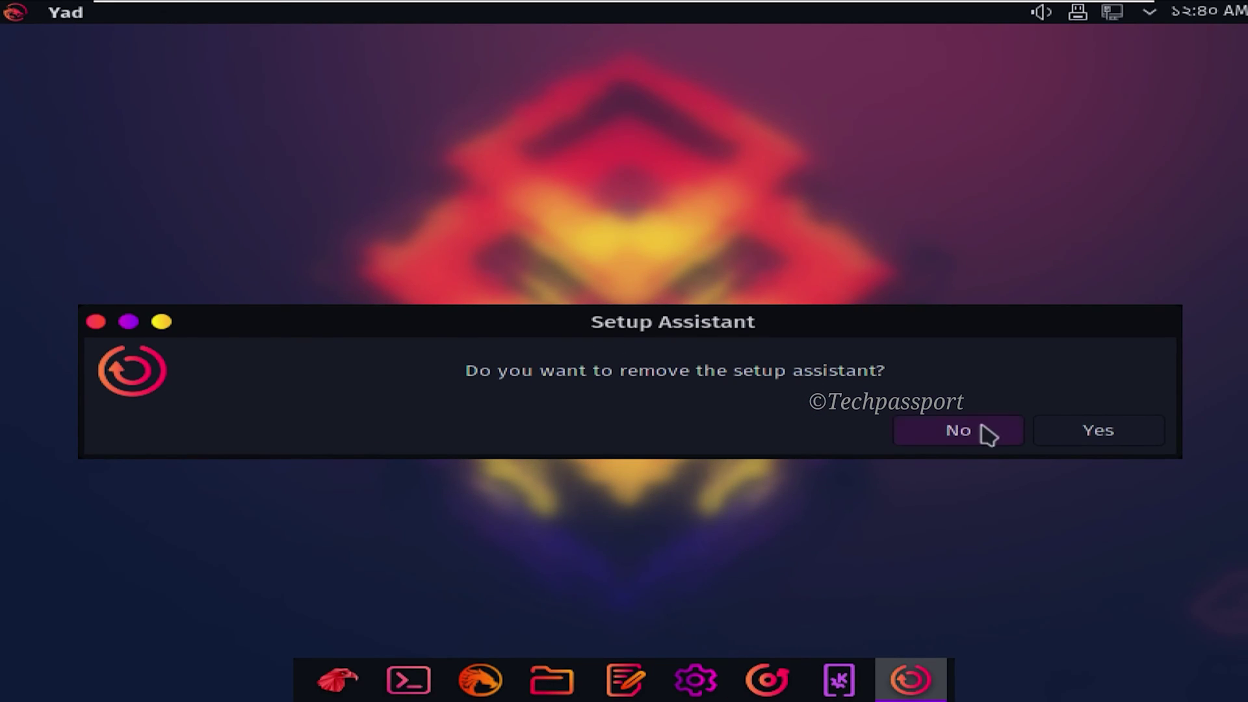
pyautogui.click(1084, 436)
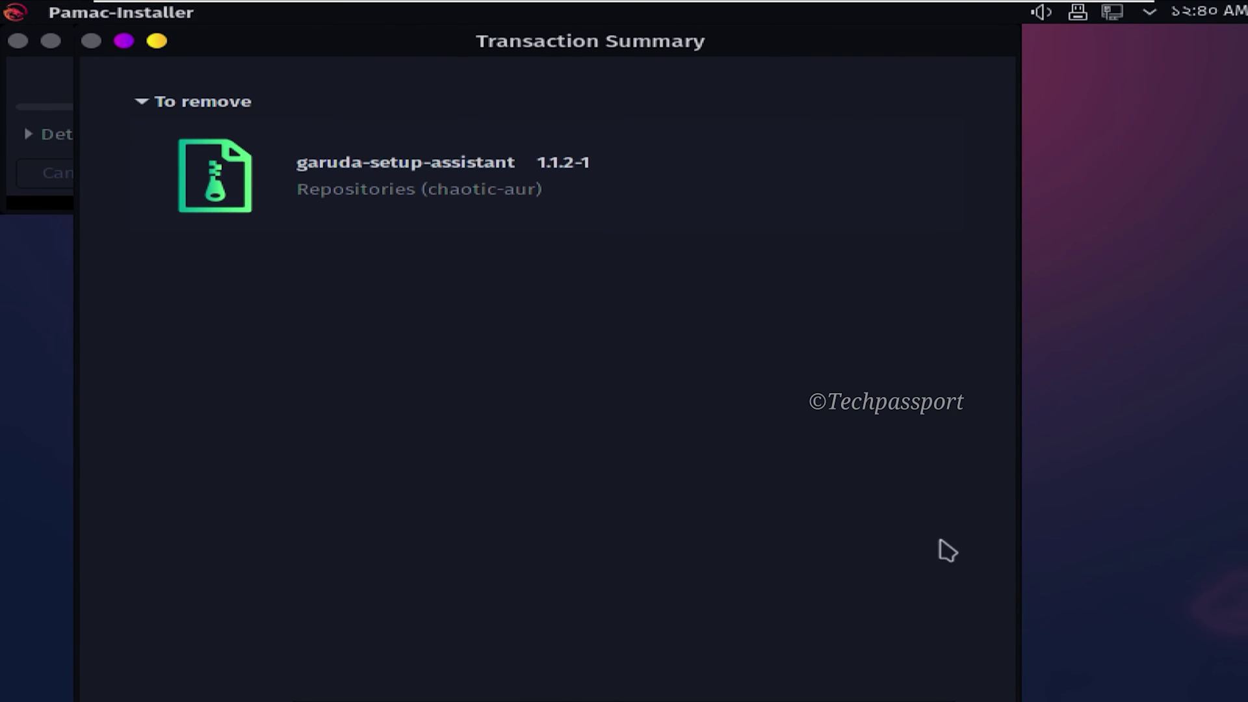
# Maximize and dismiss the Pamac summary removing garuda-setup-assistant 1.1.2-1, then open the applications menu.
pyautogui.click(1095, 412)
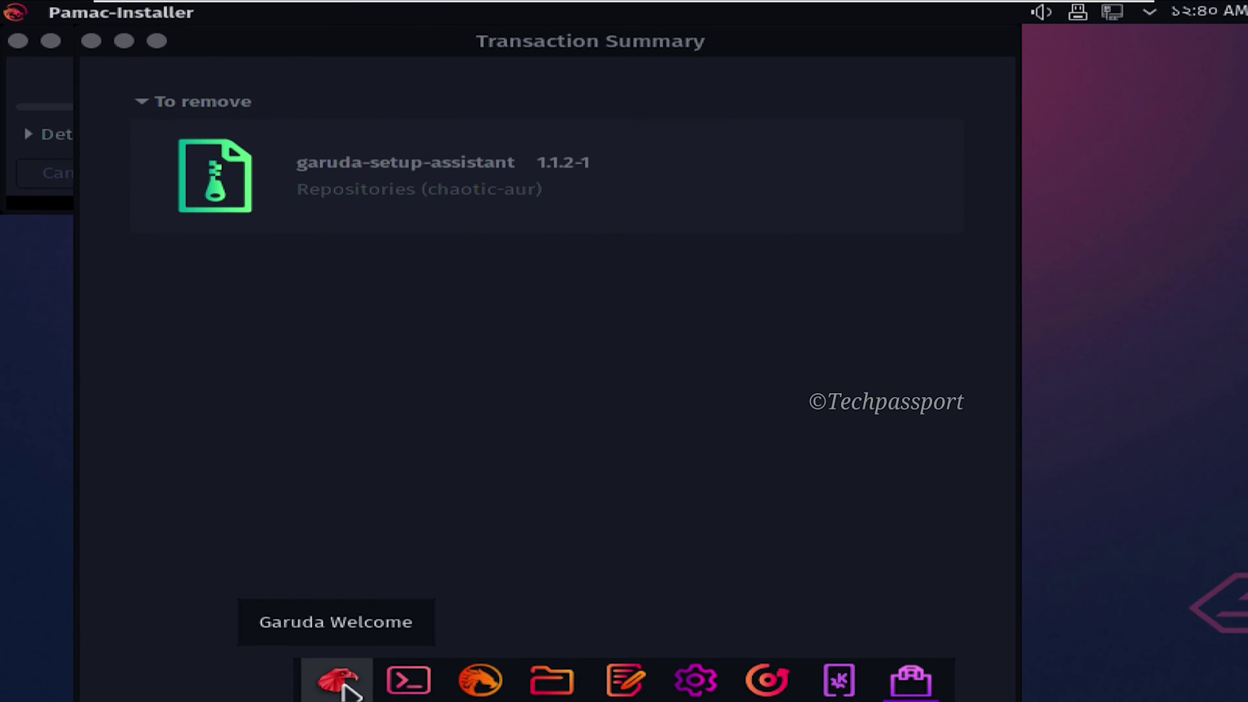
pyautogui.click(177, 160)
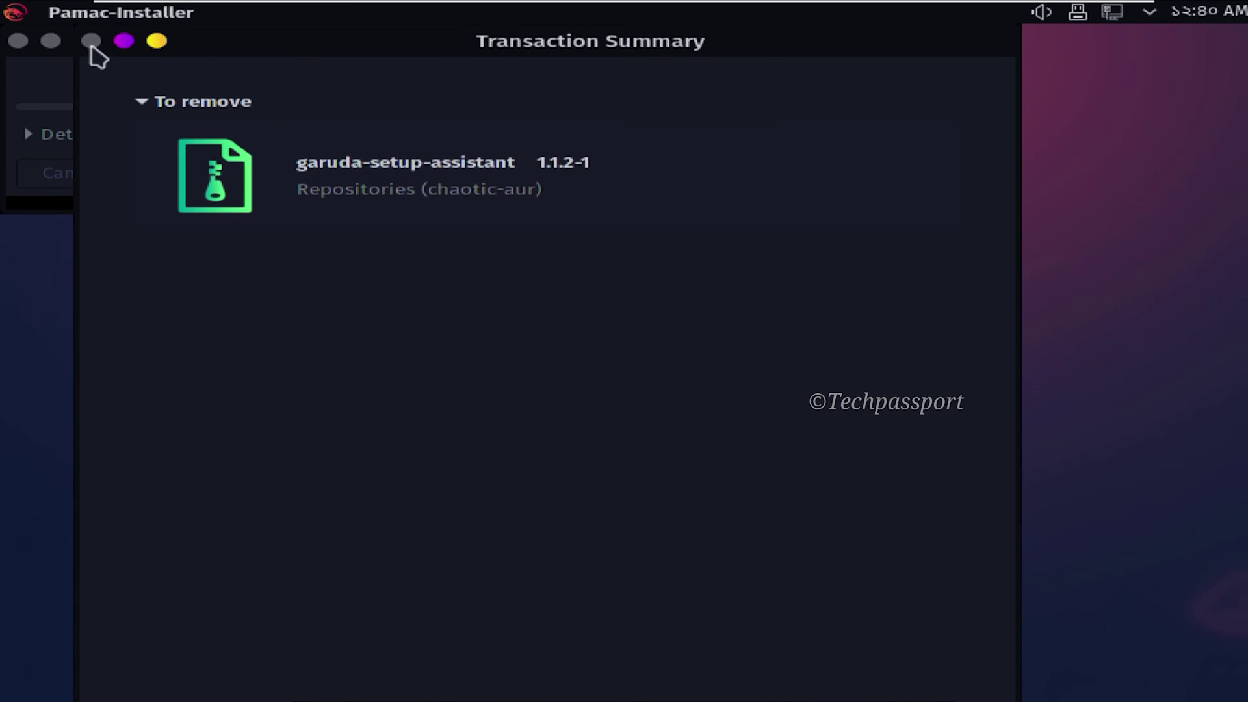
pyautogui.click(125, 42)
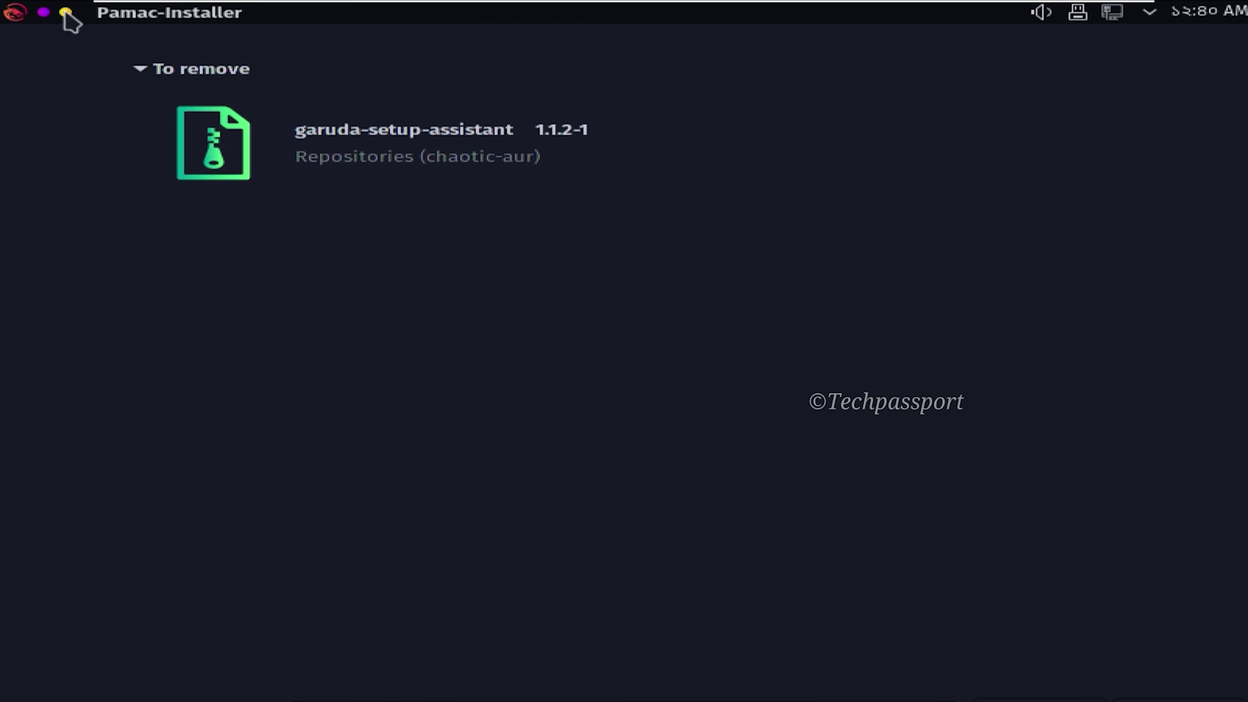
pyautogui.click(68, 14)
pyautogui.click(15, 15)
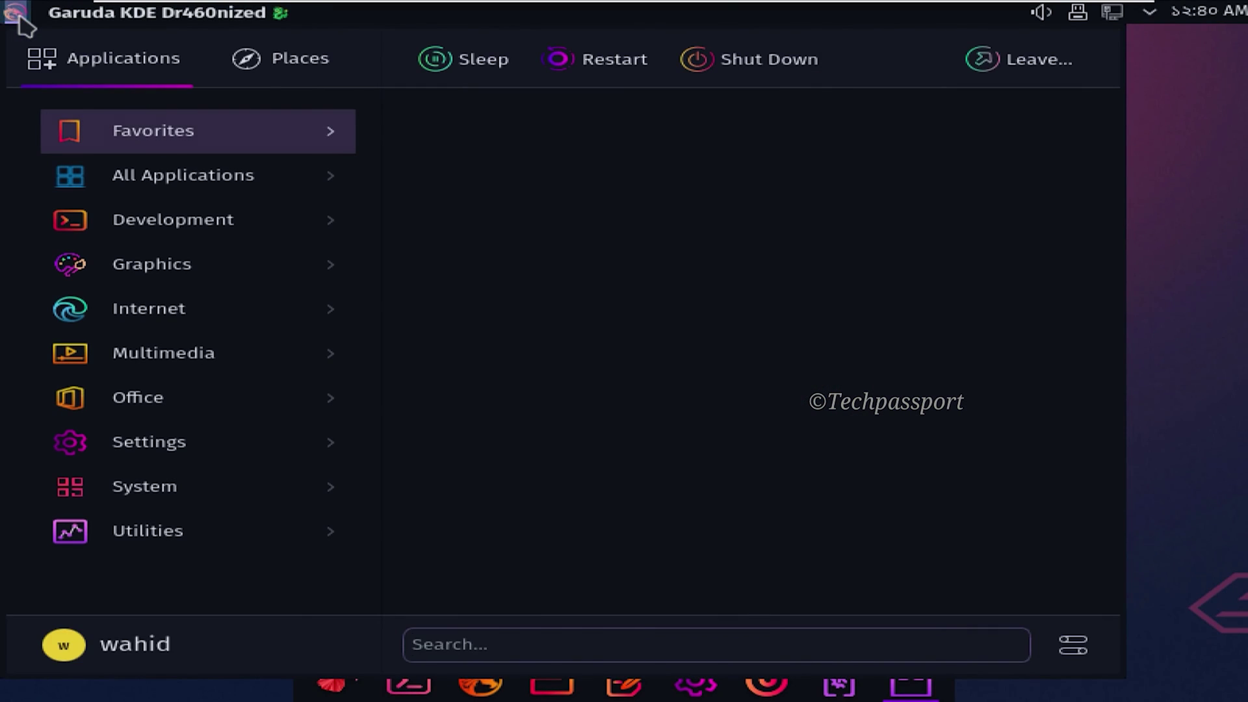
# Open System Settings from the launcher's Settings menu, close it, and return to the host's Garuda downloads page.
pyautogui.moveTo(53, 189)
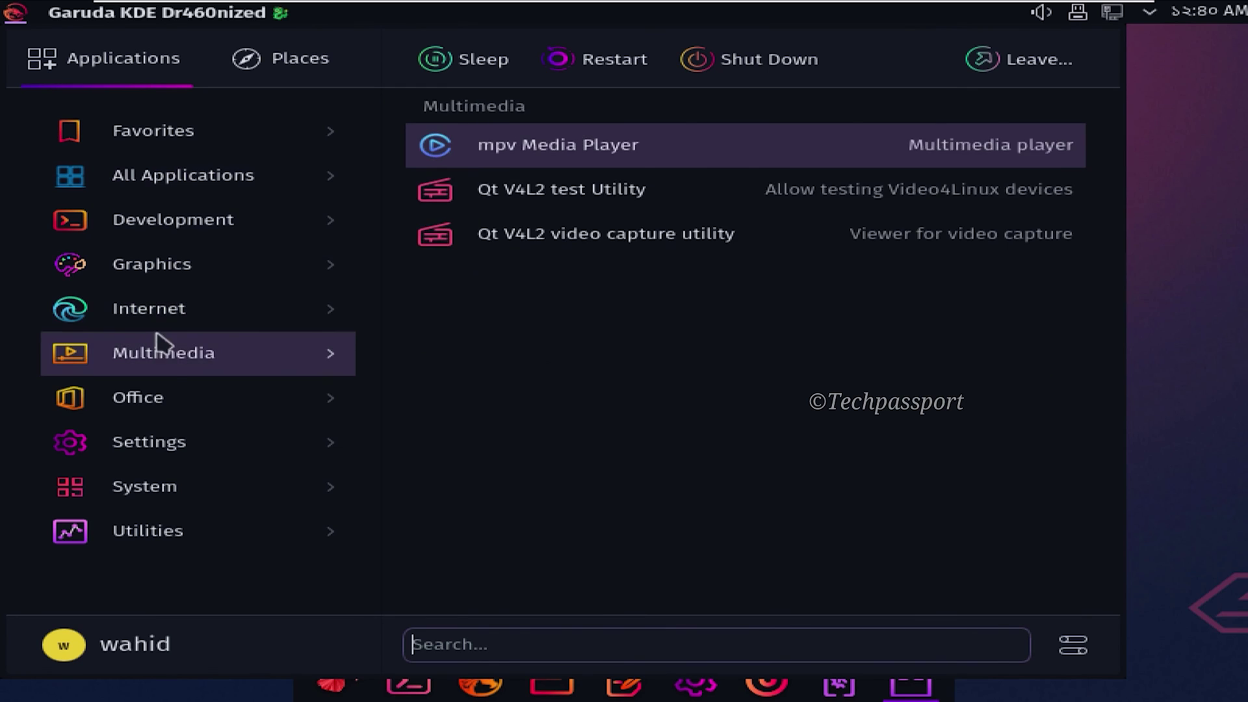
pyautogui.moveTo(162, 444)
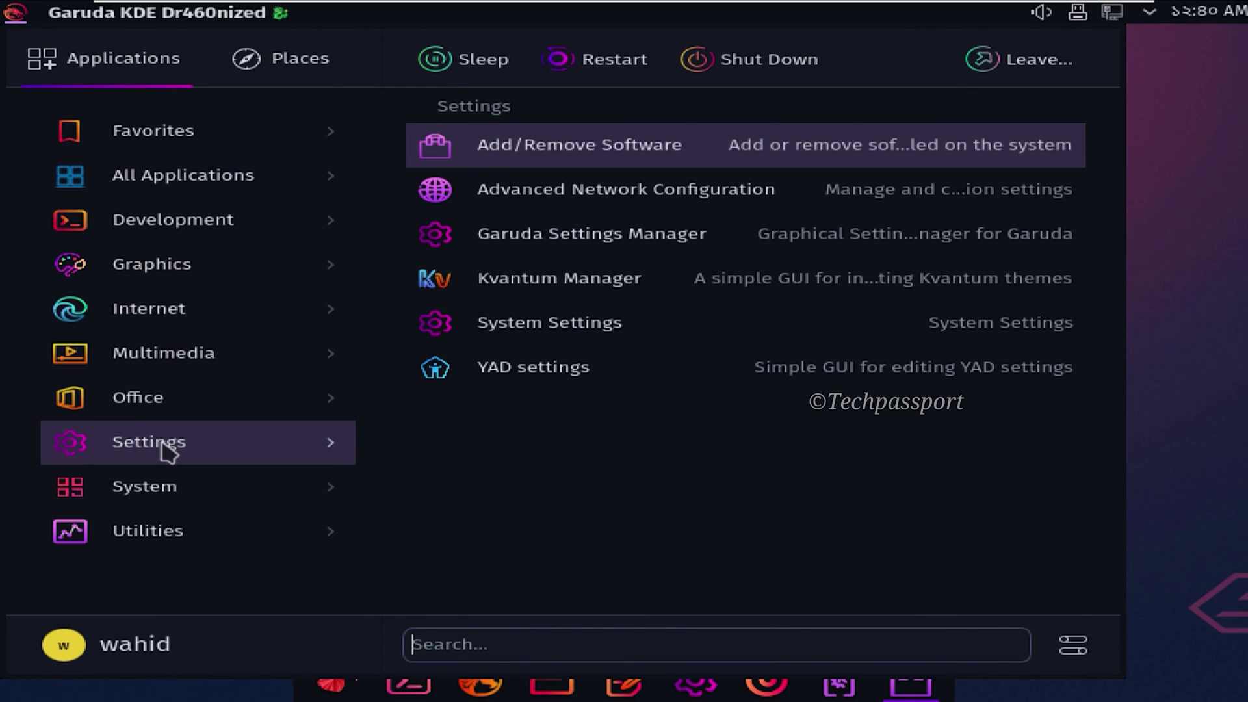
pyautogui.click(537, 325)
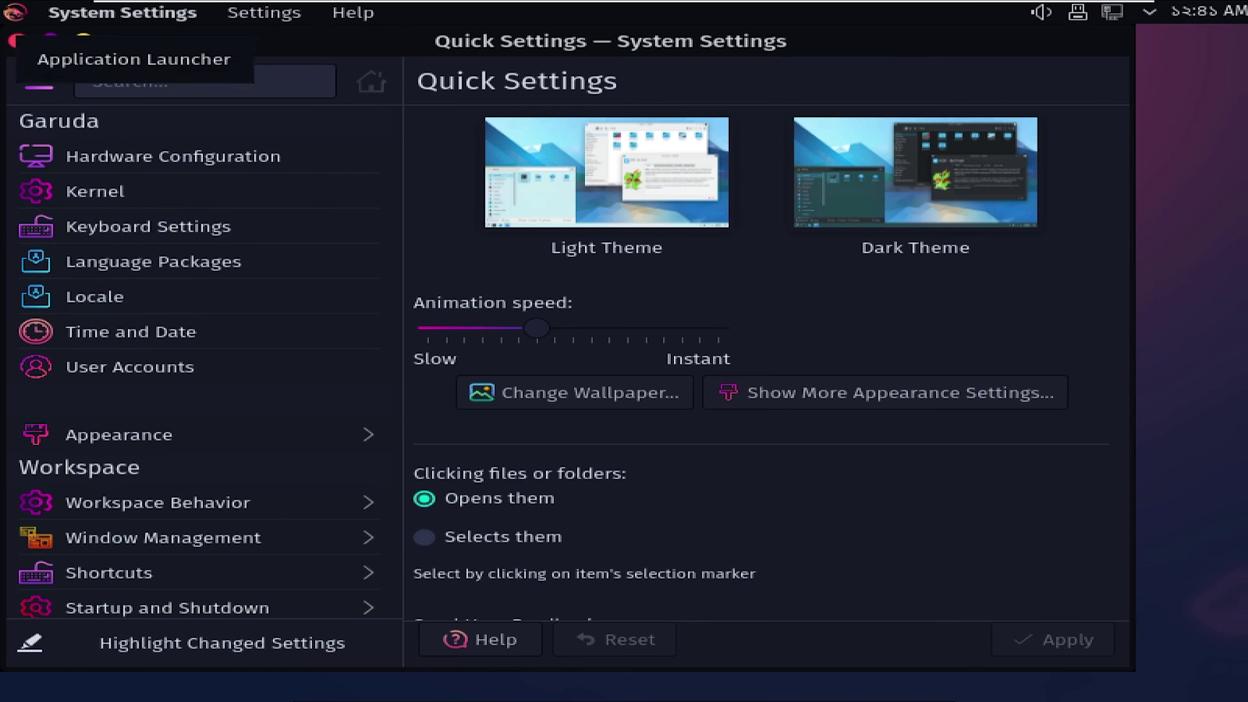
pyautogui.click(19, 40)
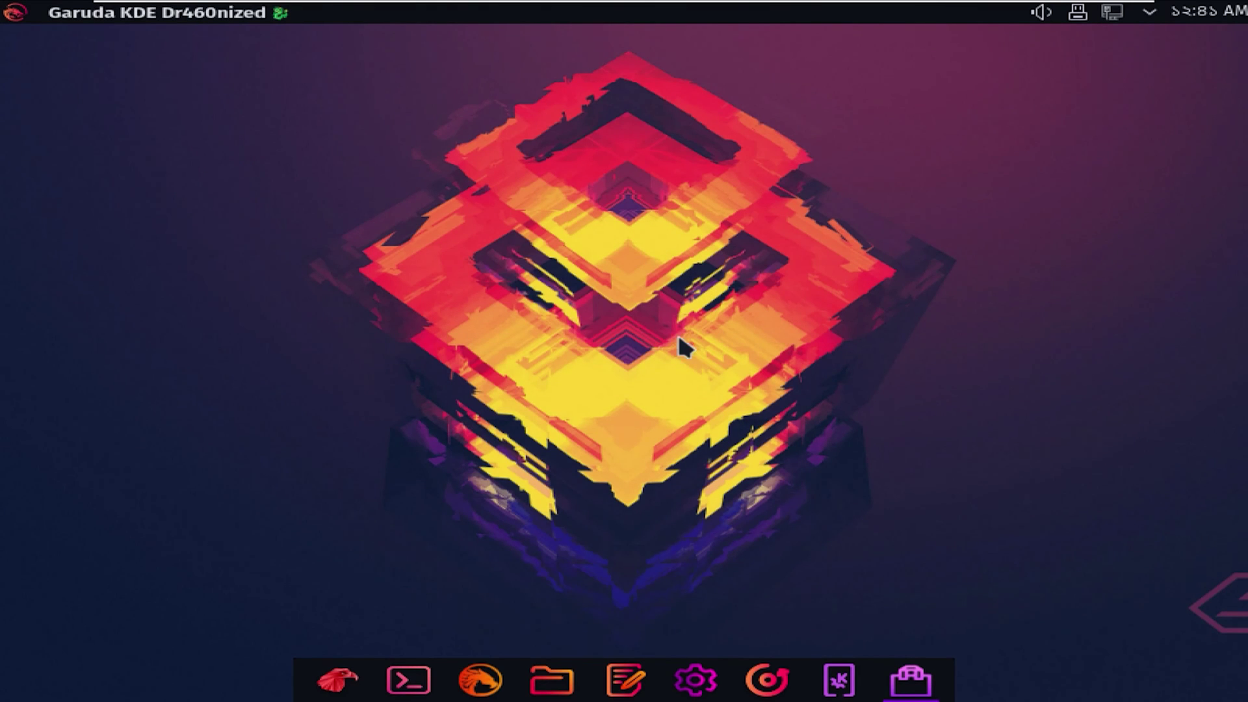
pyautogui.click(1108, 9)
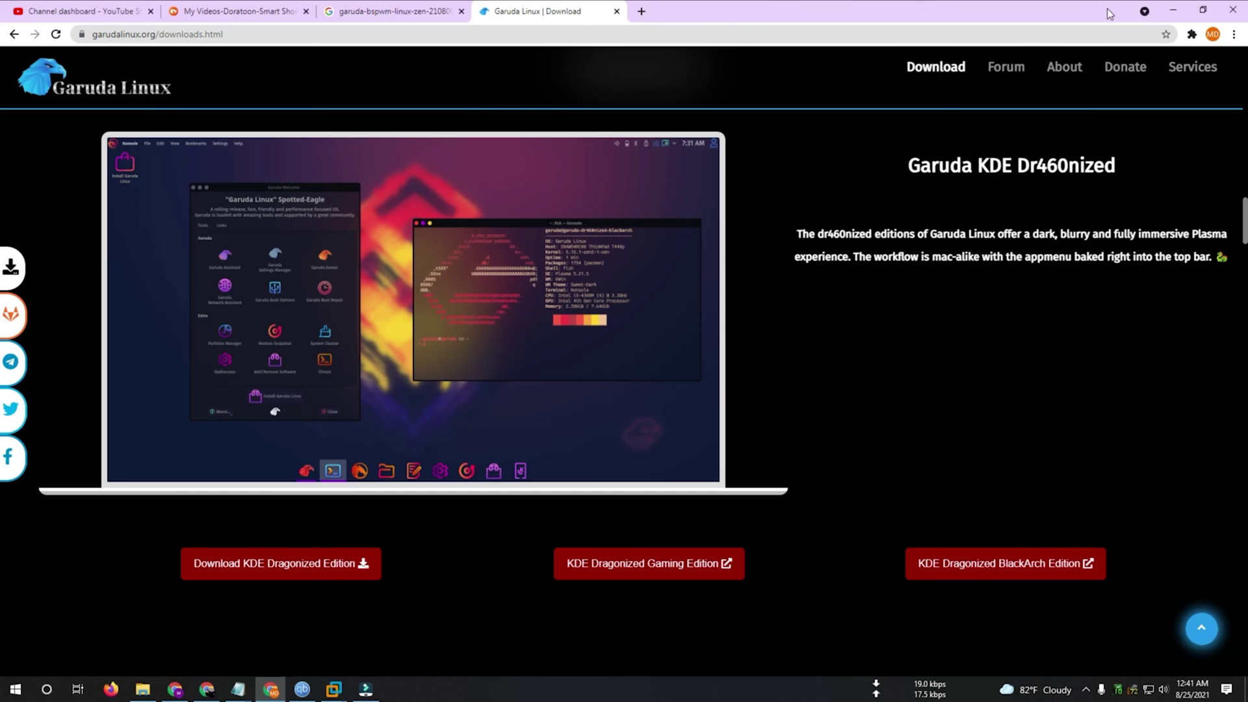